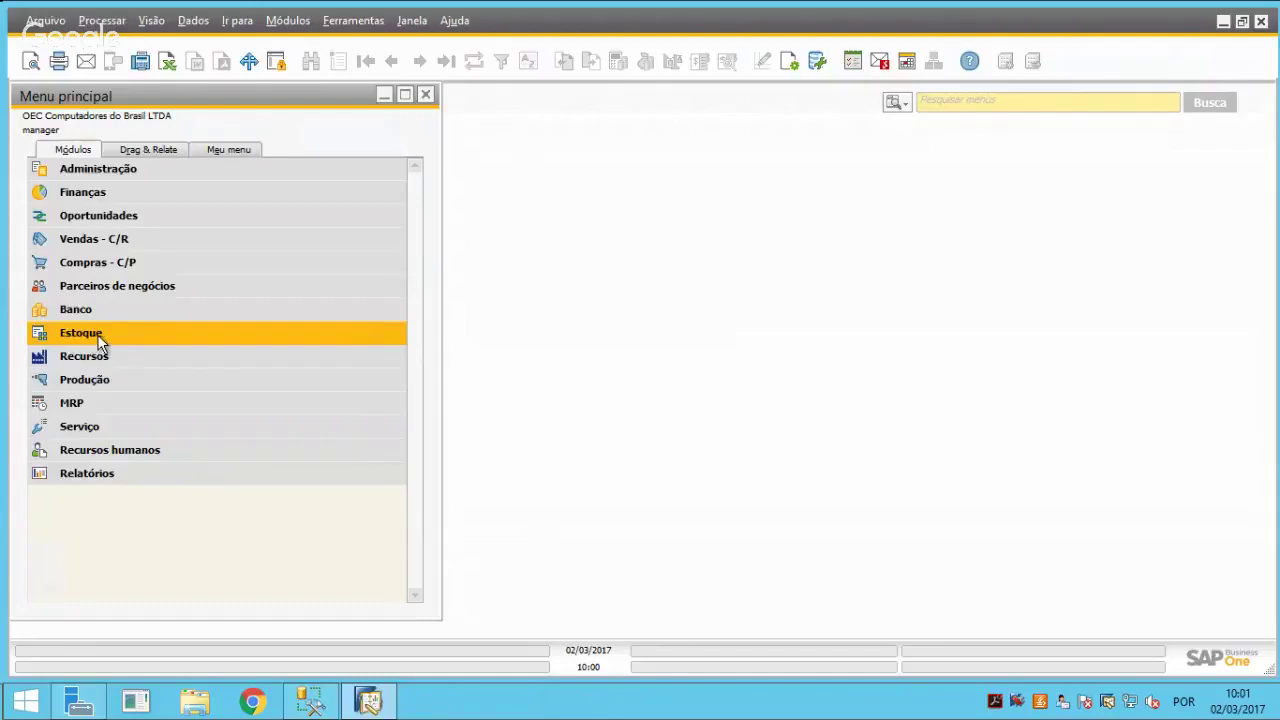
Start a new item master record numbered SR001 with the description Placa XYZ
click(97, 334)
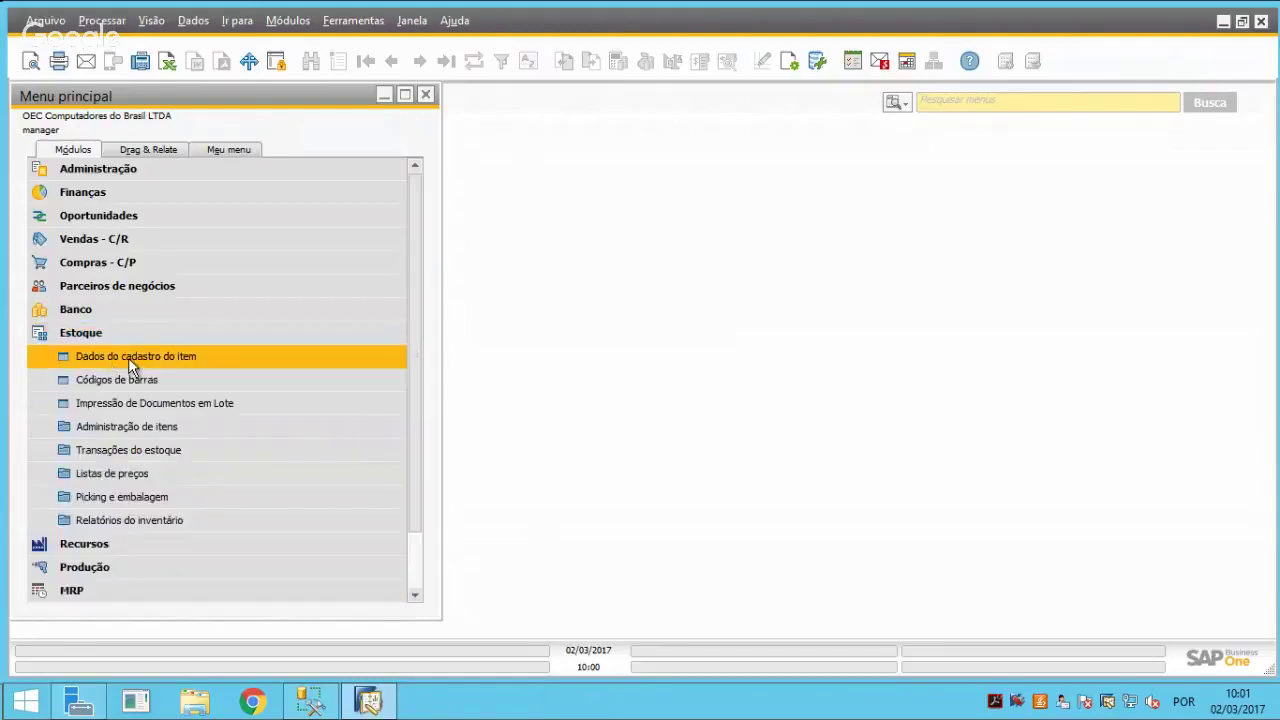
click(130, 360)
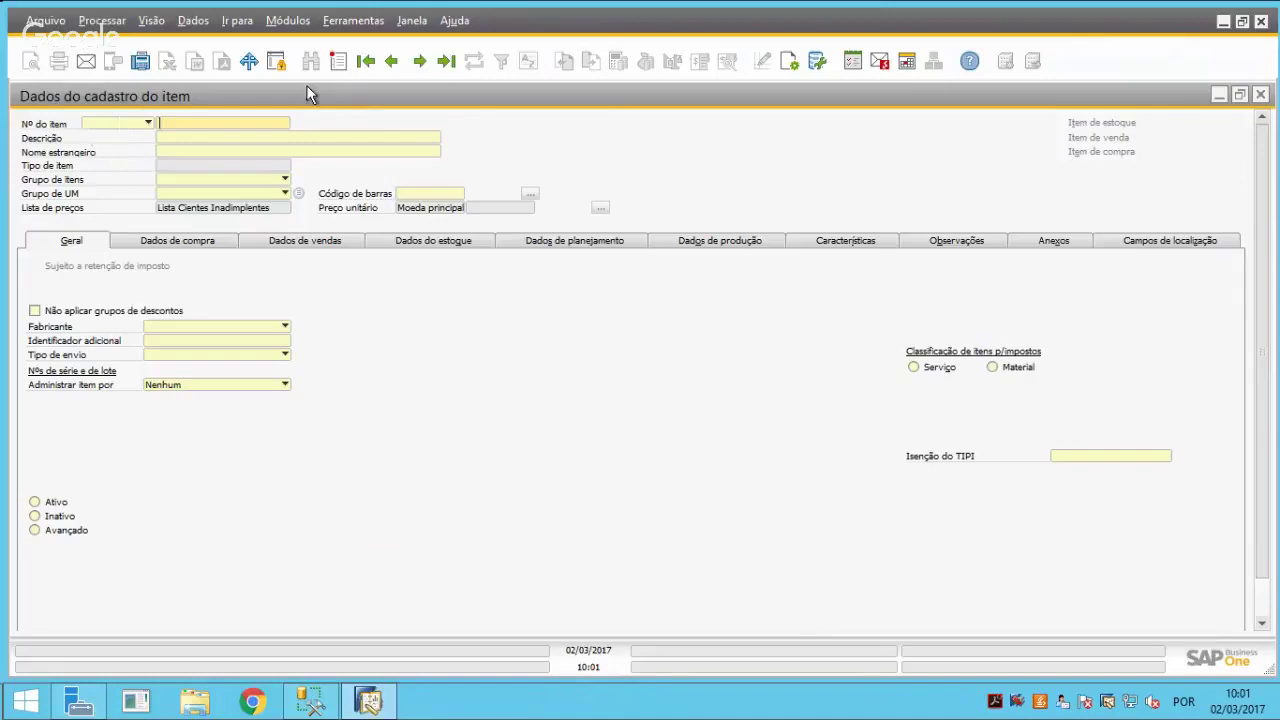
click(338, 62)
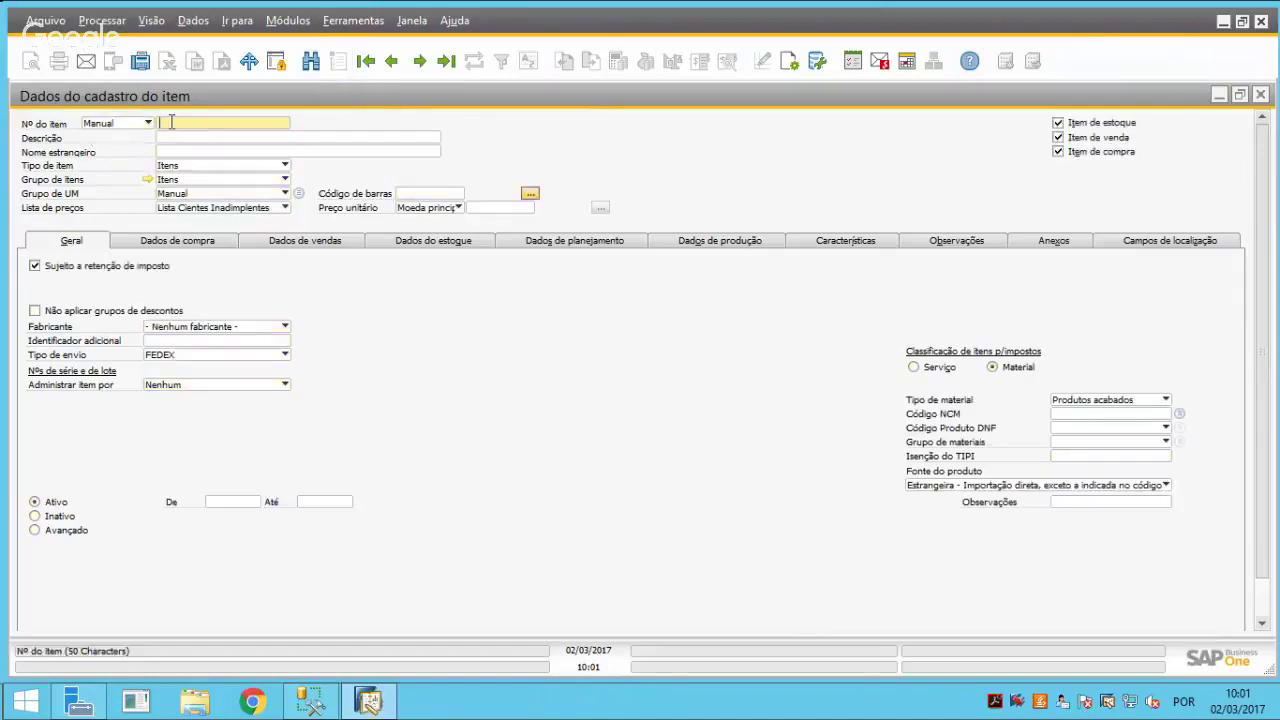
text(SRP01)
key(Tab)
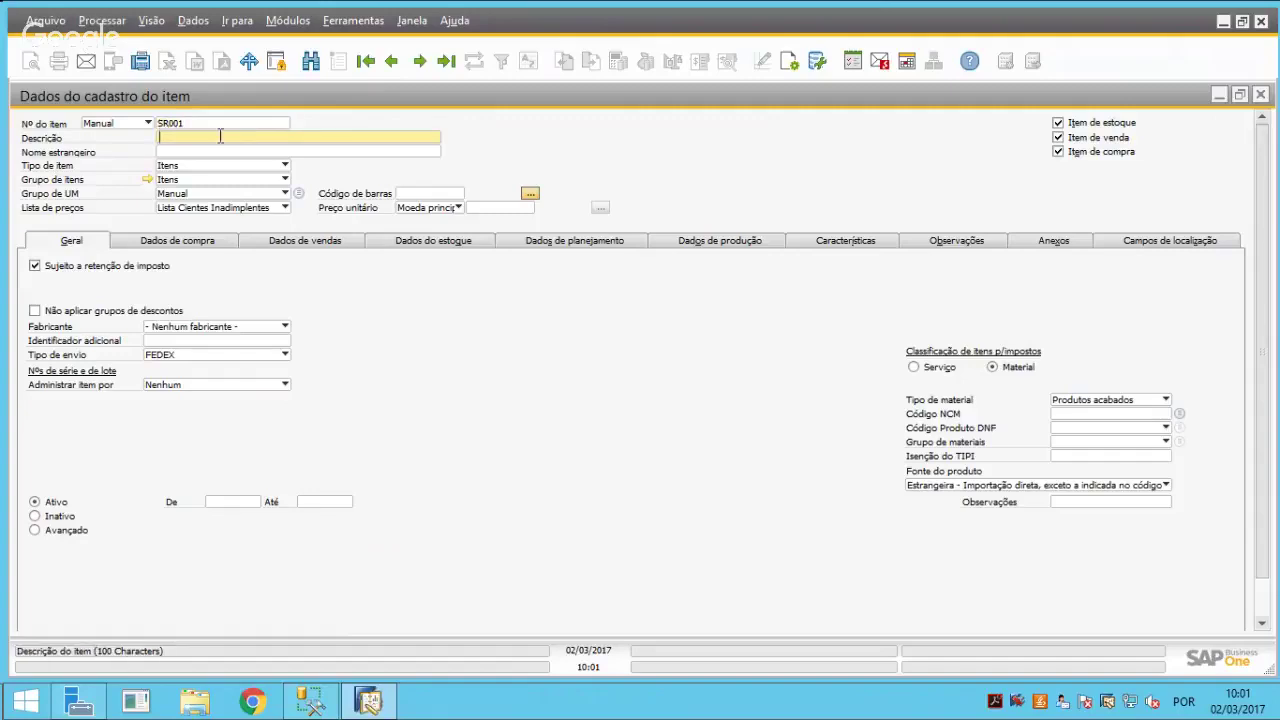
text(Placa XYZ)
key(Tab)
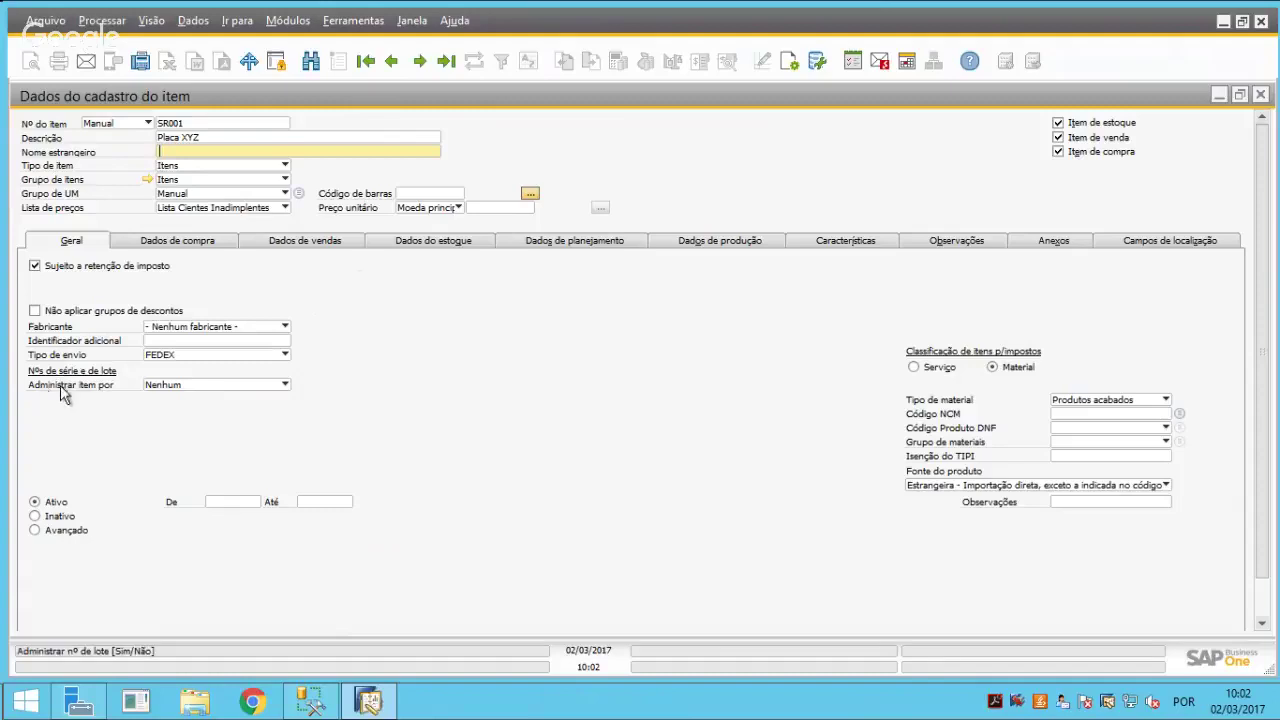
Try managing the item by Lotes
click(176, 384)
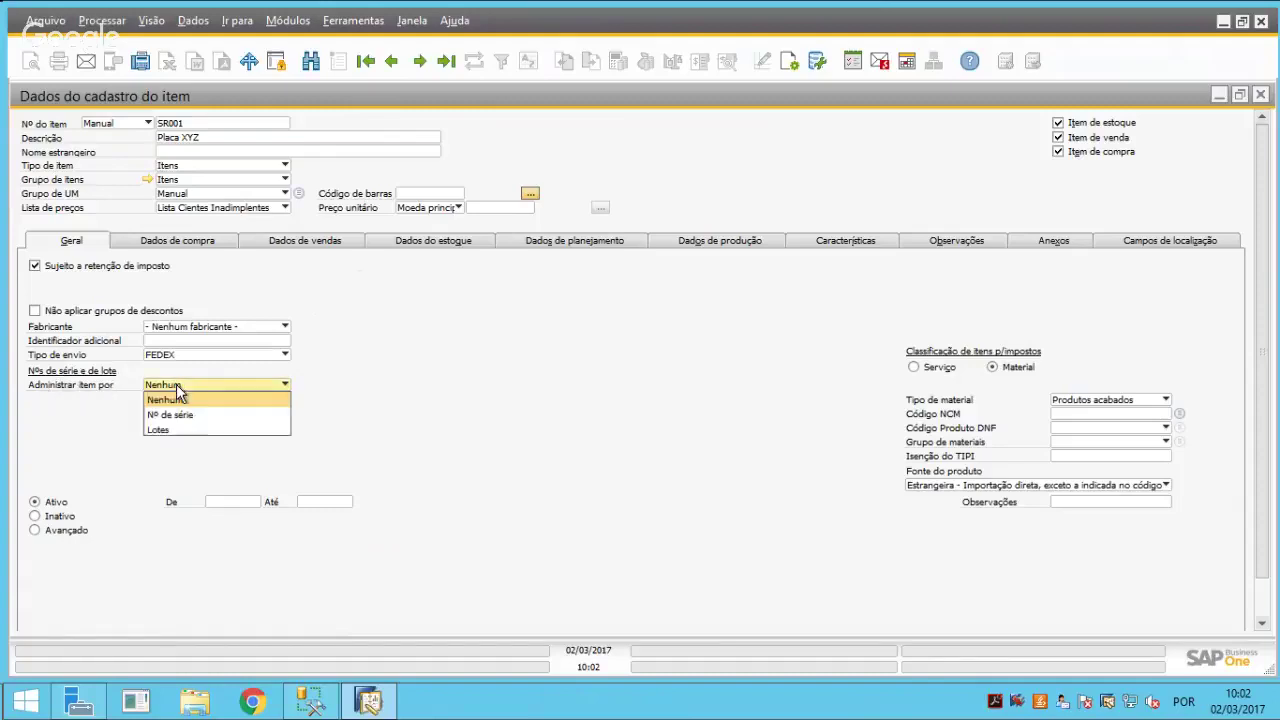
click(152, 392)
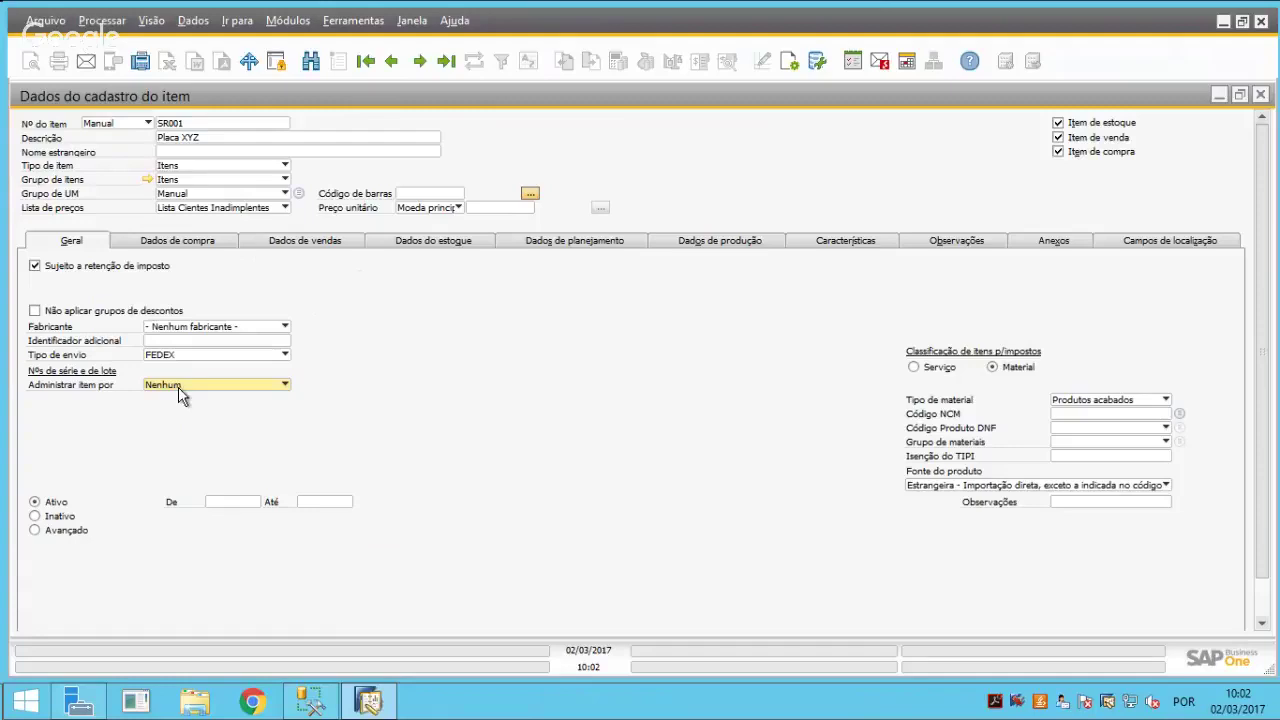
click(178, 389)
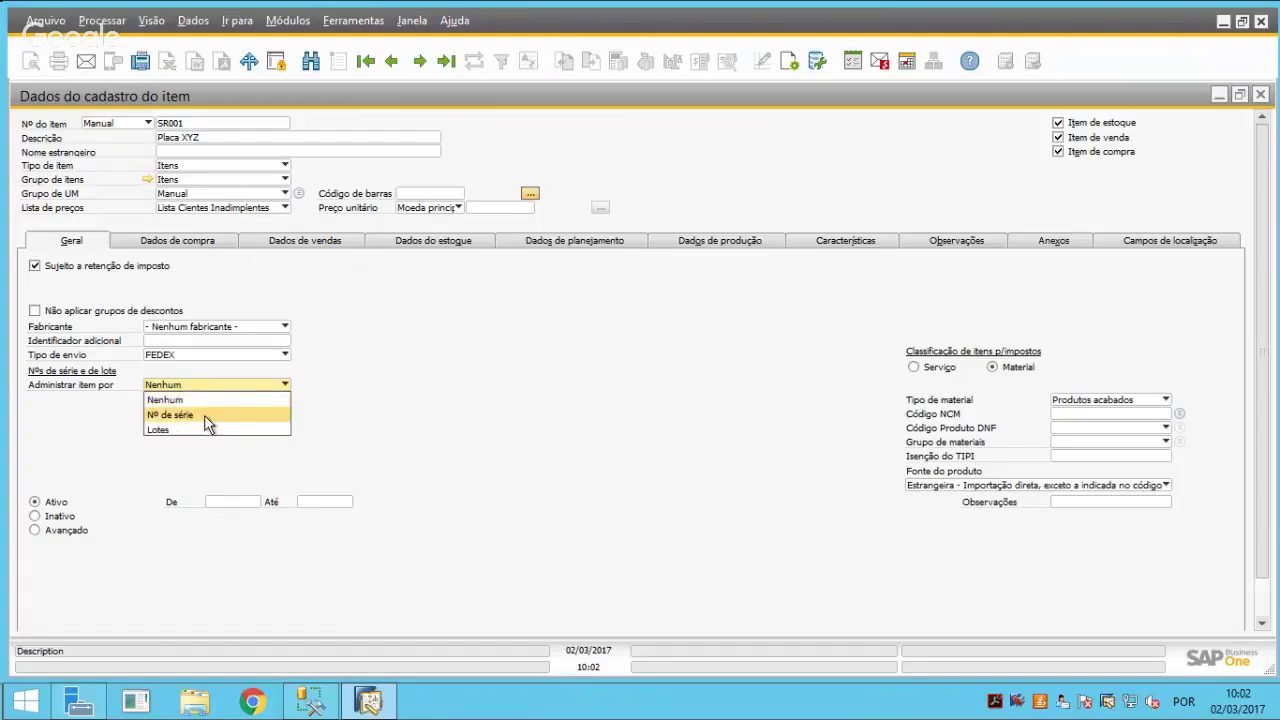
click(176, 428)
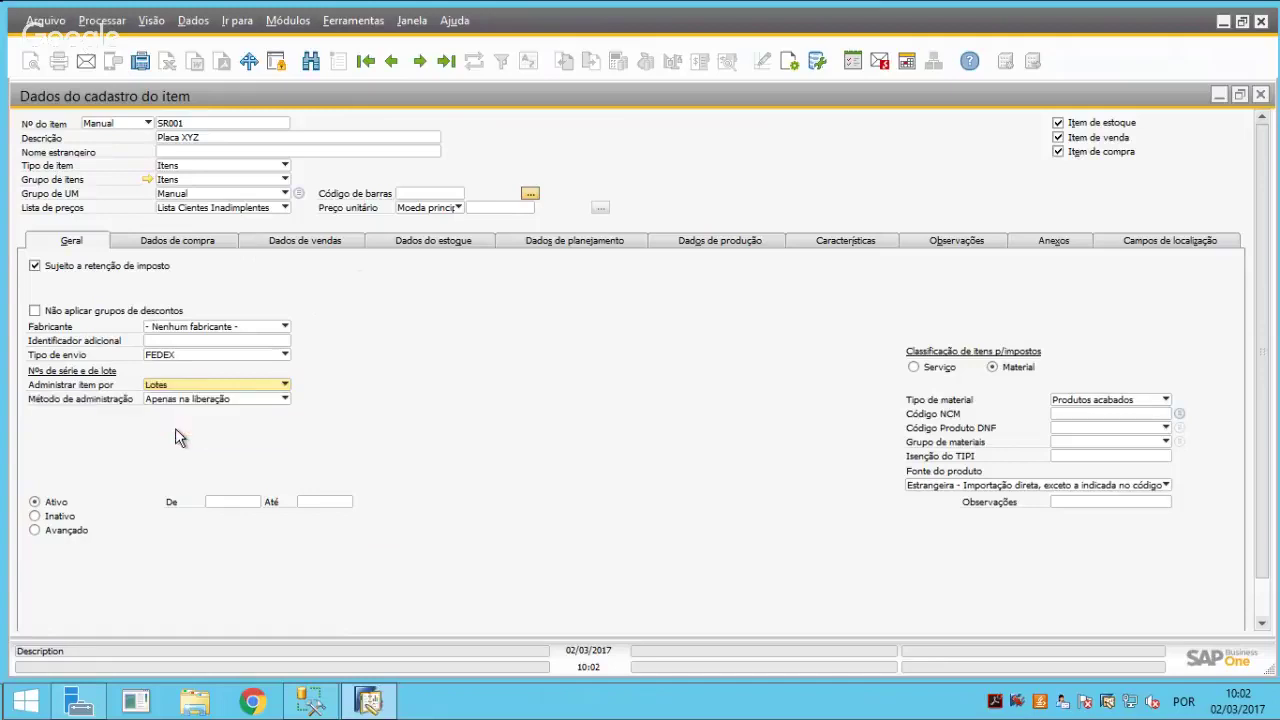
Manage the item by Nº de série with the management method Em todas as transações
click(177, 383)
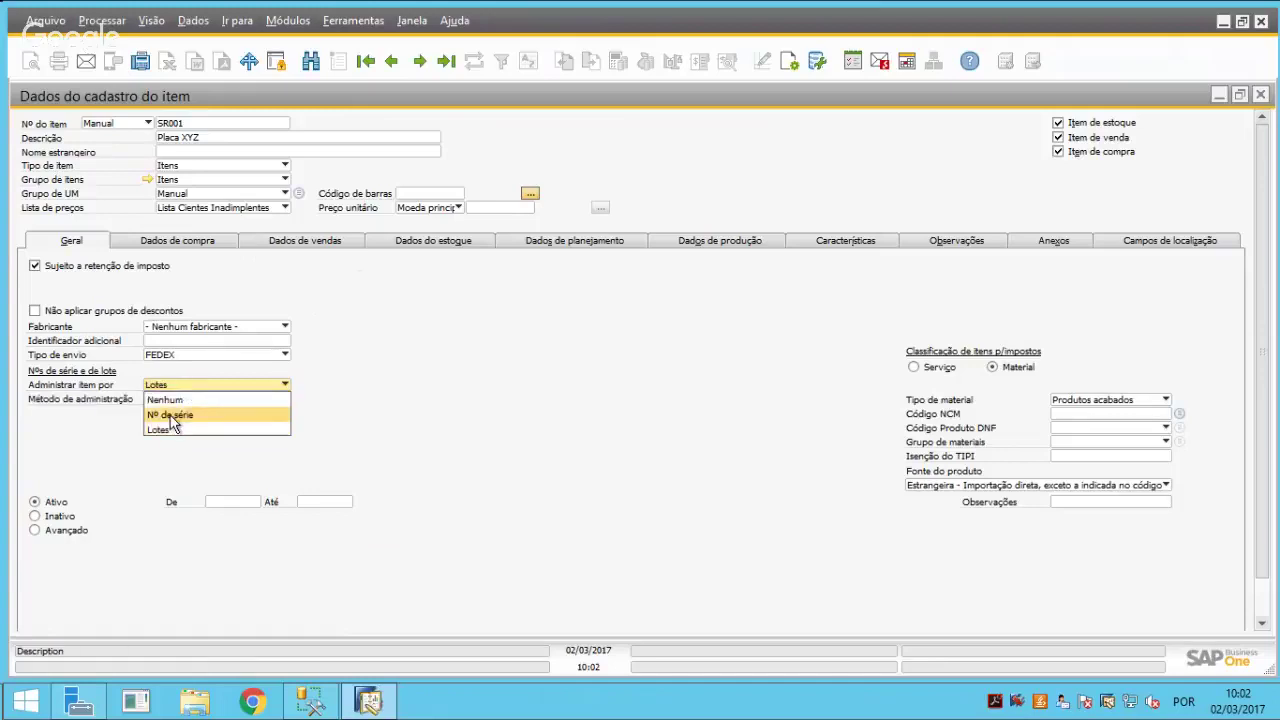
click(176, 415)
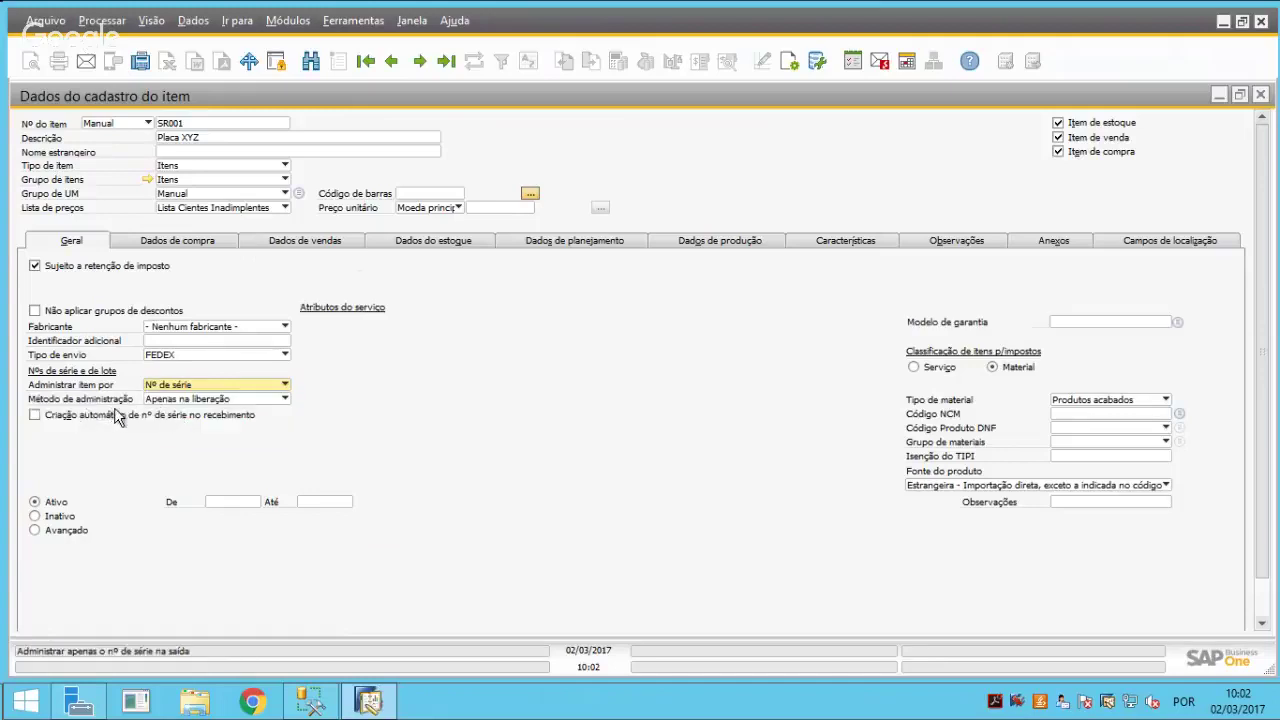
click(176, 401)
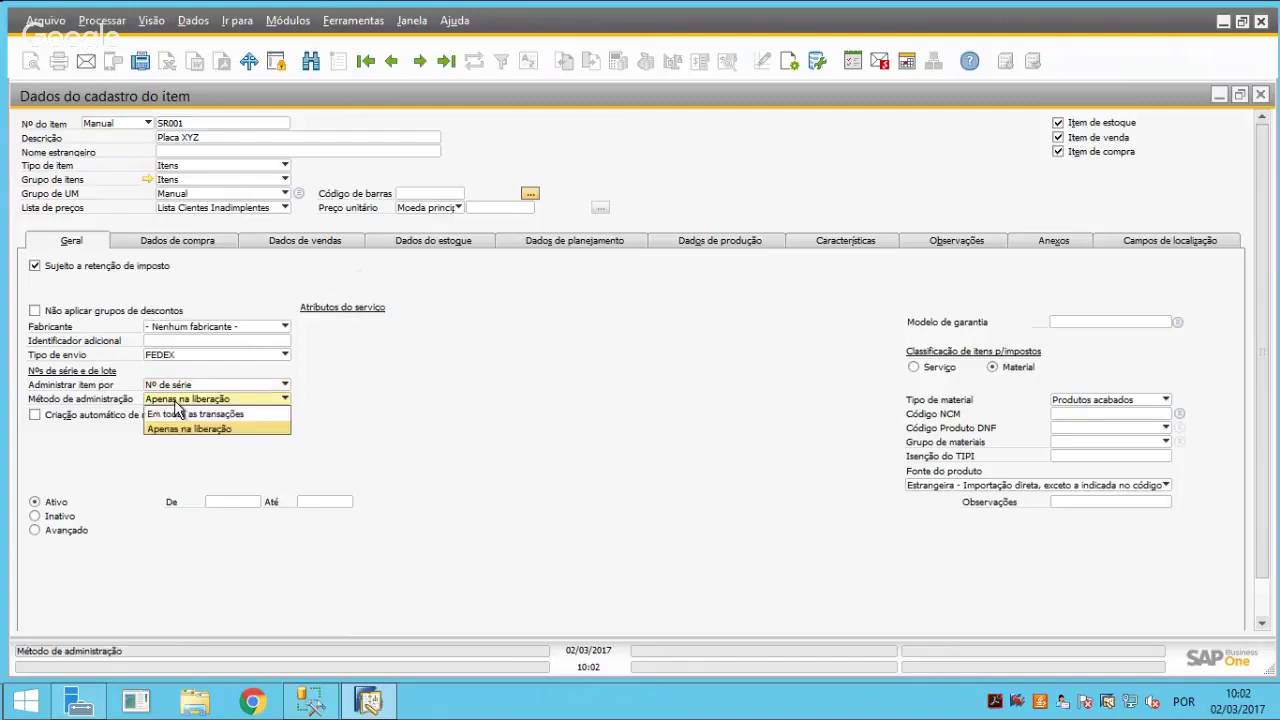
click(286, 400)
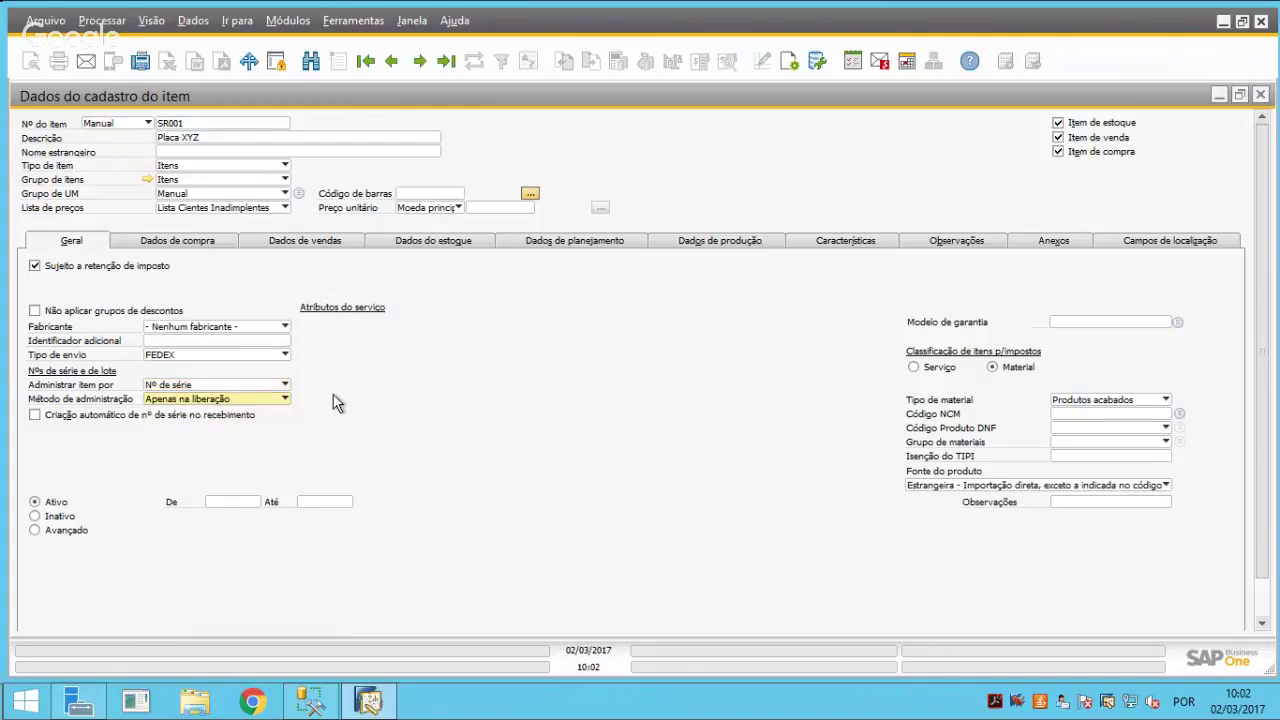
click(243, 401)
click(208, 418)
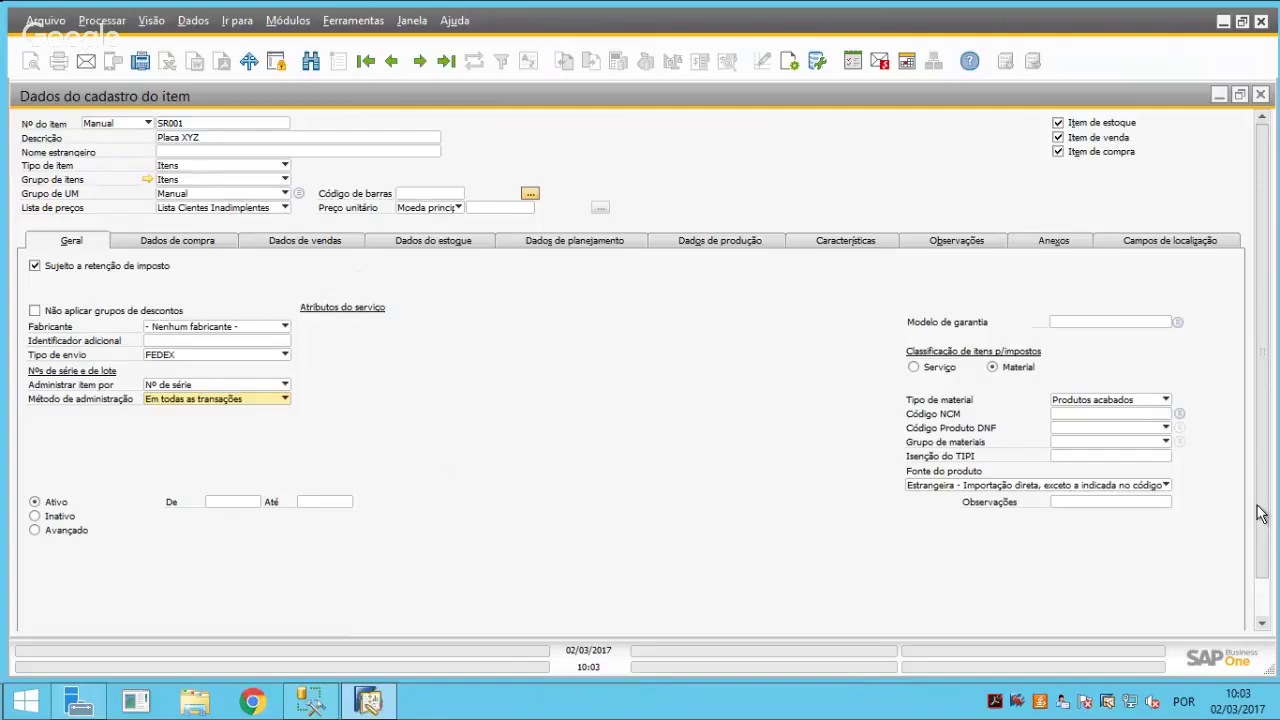
Add the new SR001 item record and close the item master data form
drag(1266, 522, 1262, 565)
scroll(447, 563, up, 2)
scroll(371, 545, down, 2)
scroll(371, 545, up, 2)
click(180, 123)
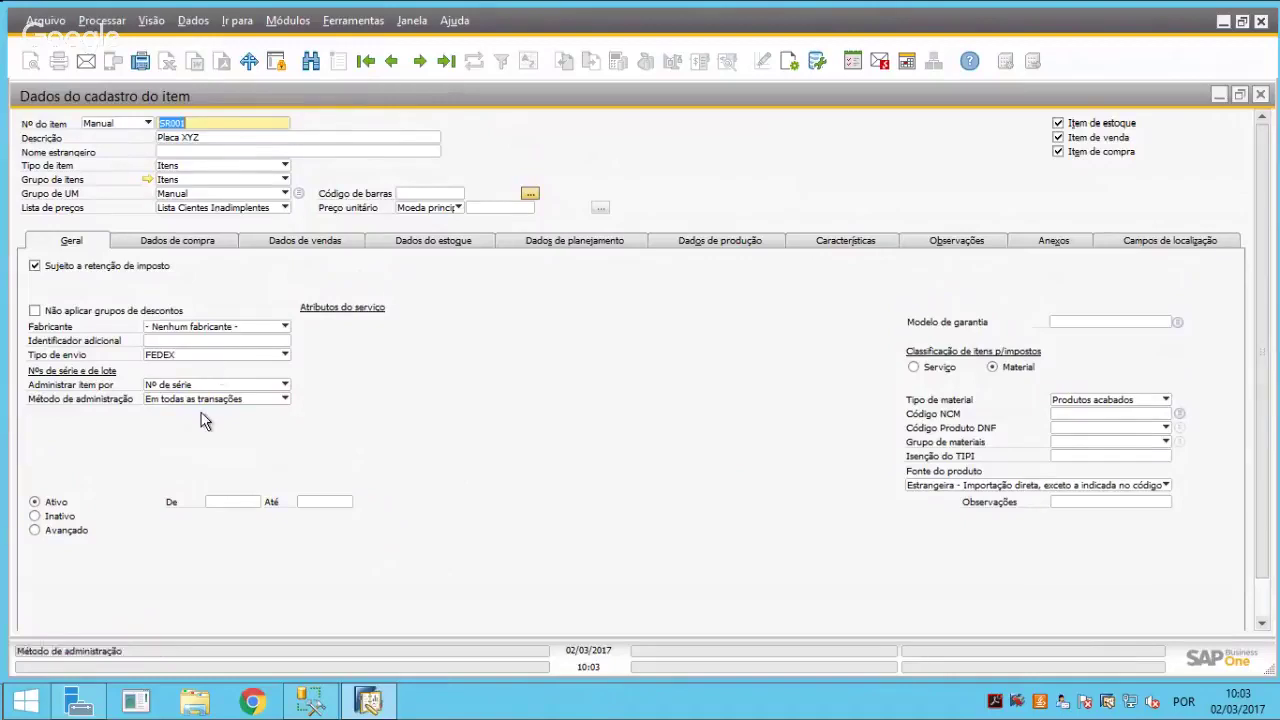
scroll(192, 423, down, 2)
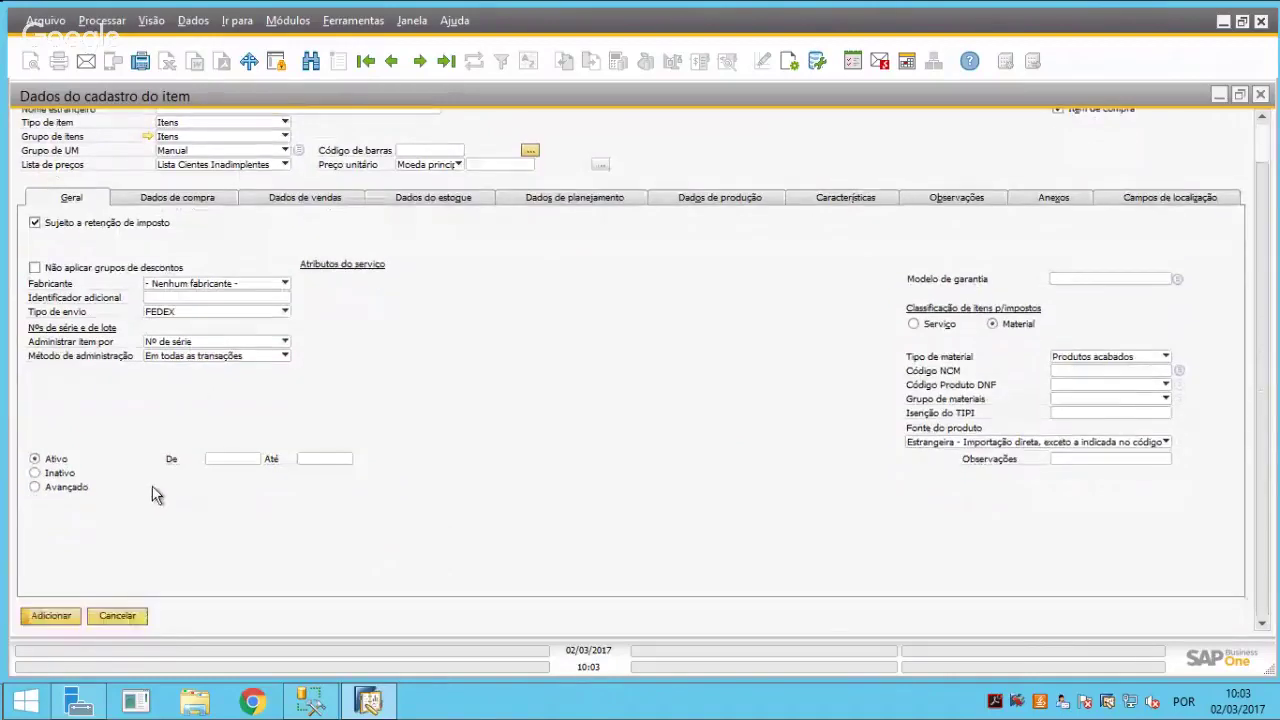
click(53, 618)
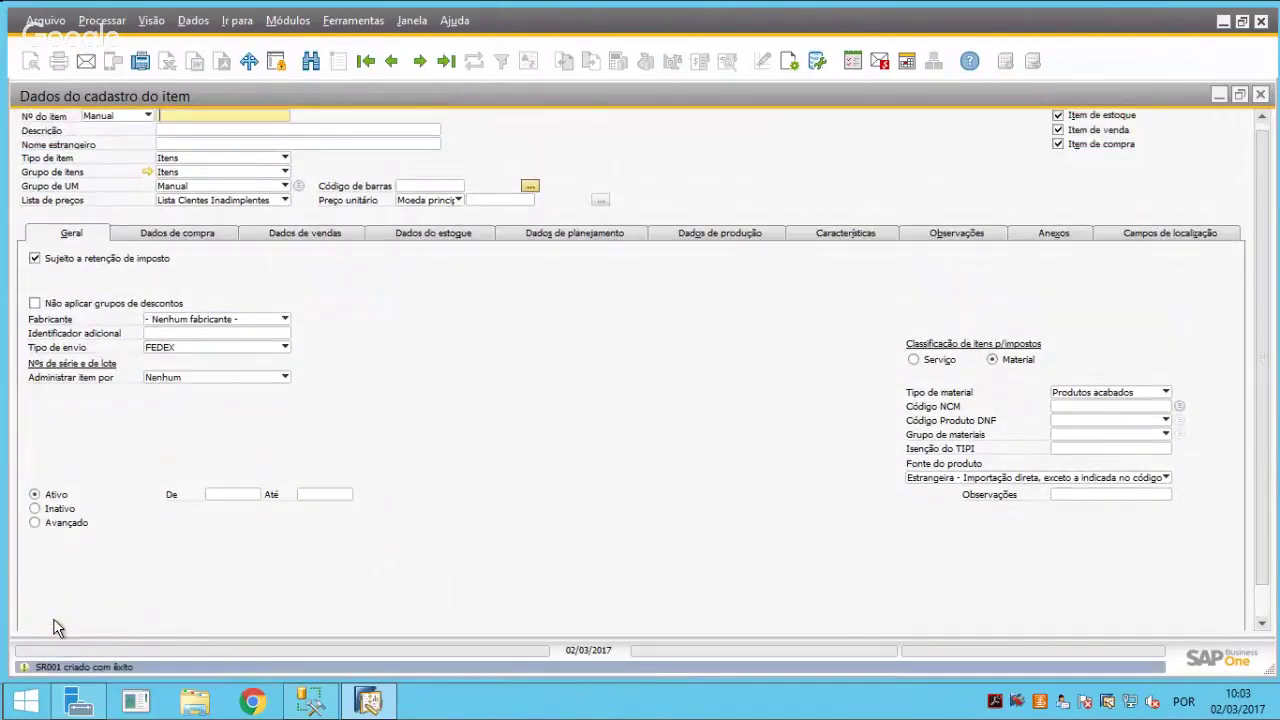
click(1260, 95)
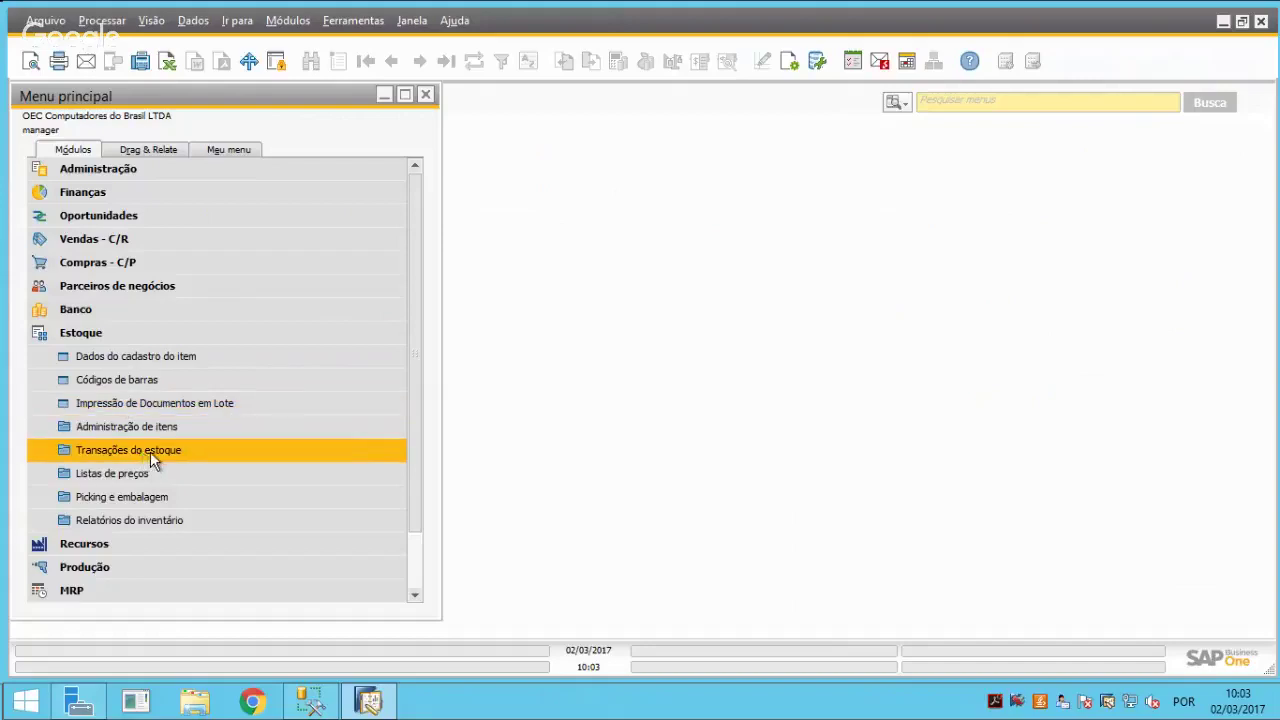
Open a new Entrada de mercadoria among the stock transactions and enter item SR001 in its first row
click(88, 449)
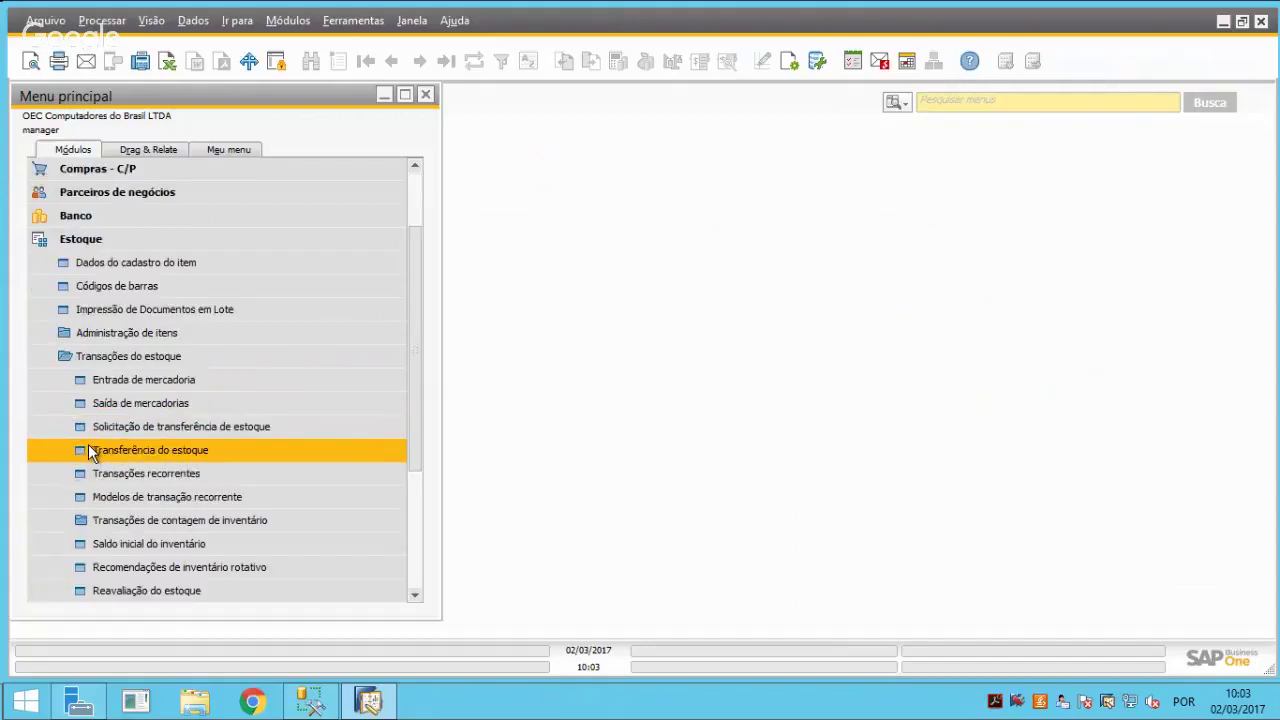
click(187, 390)
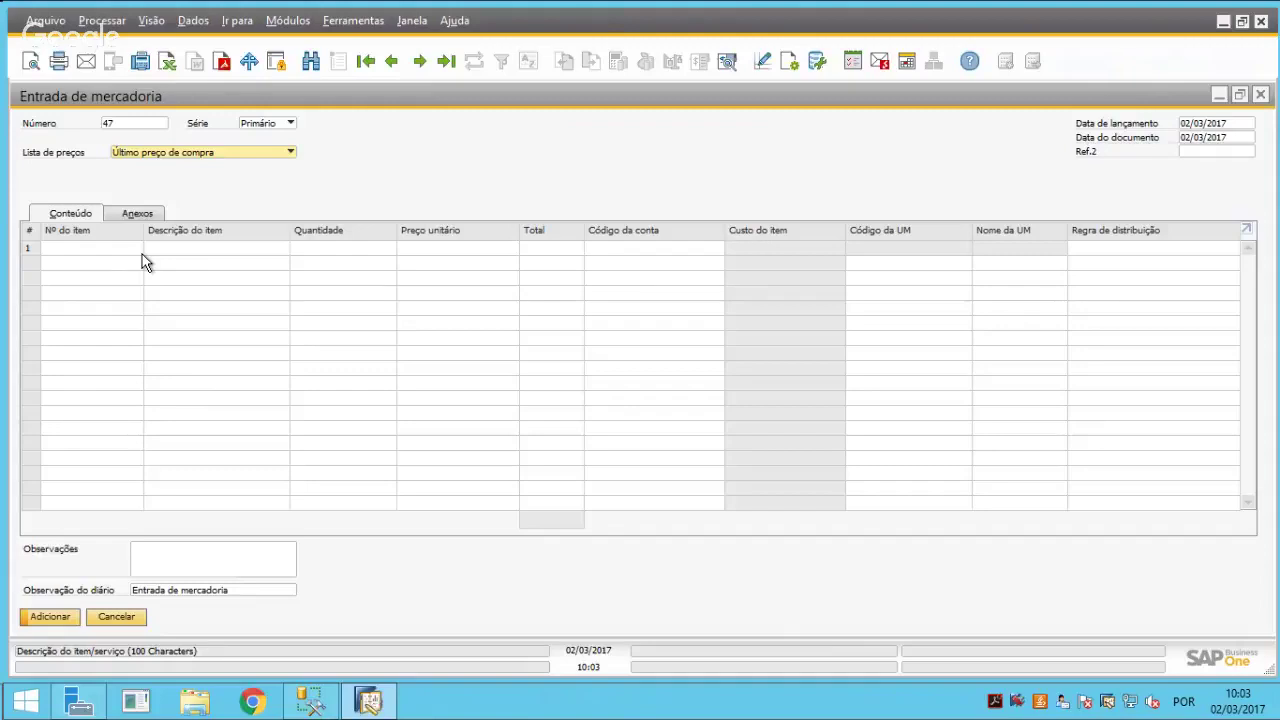
click(83, 256)
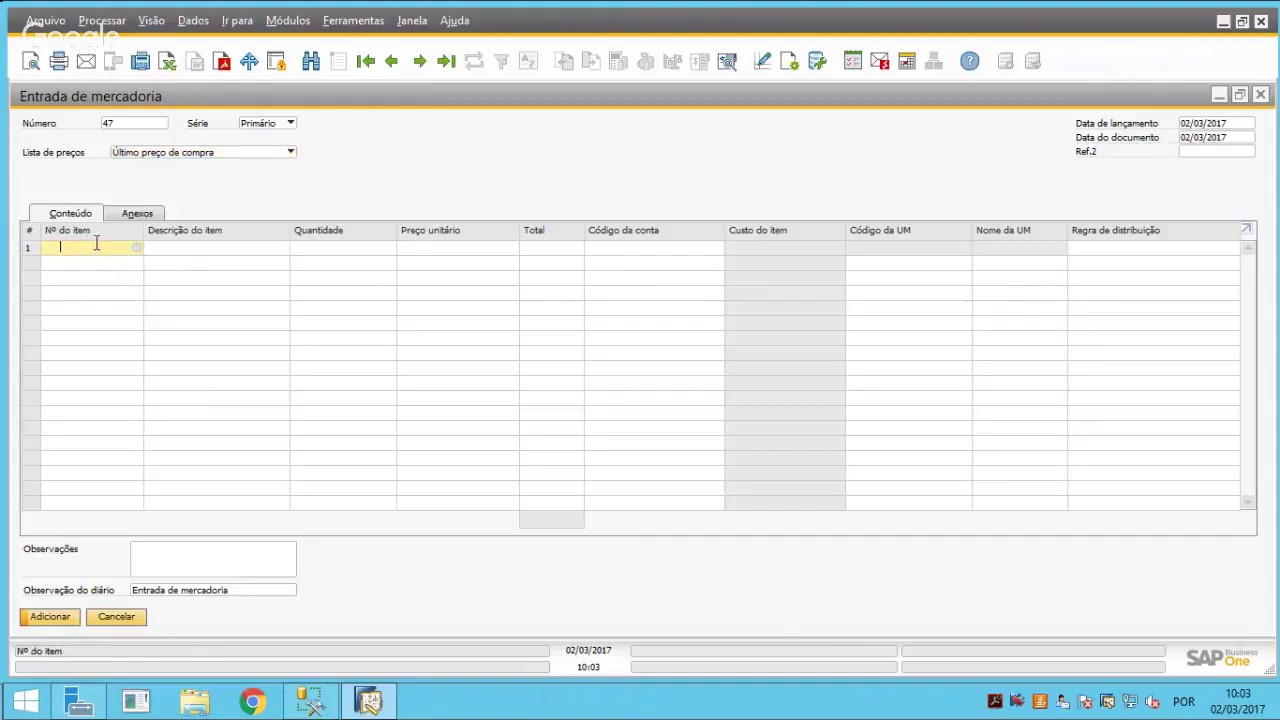
text(sr)
key(Tab)
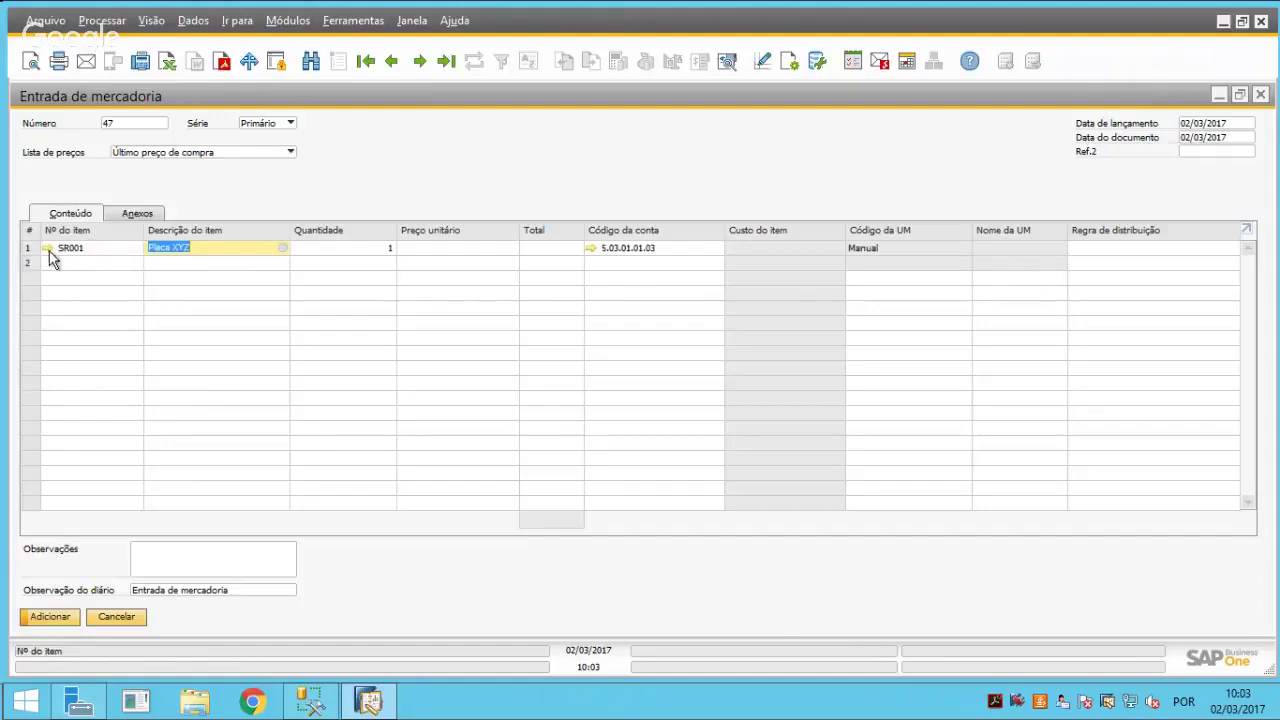
mouse_move(64, 256)
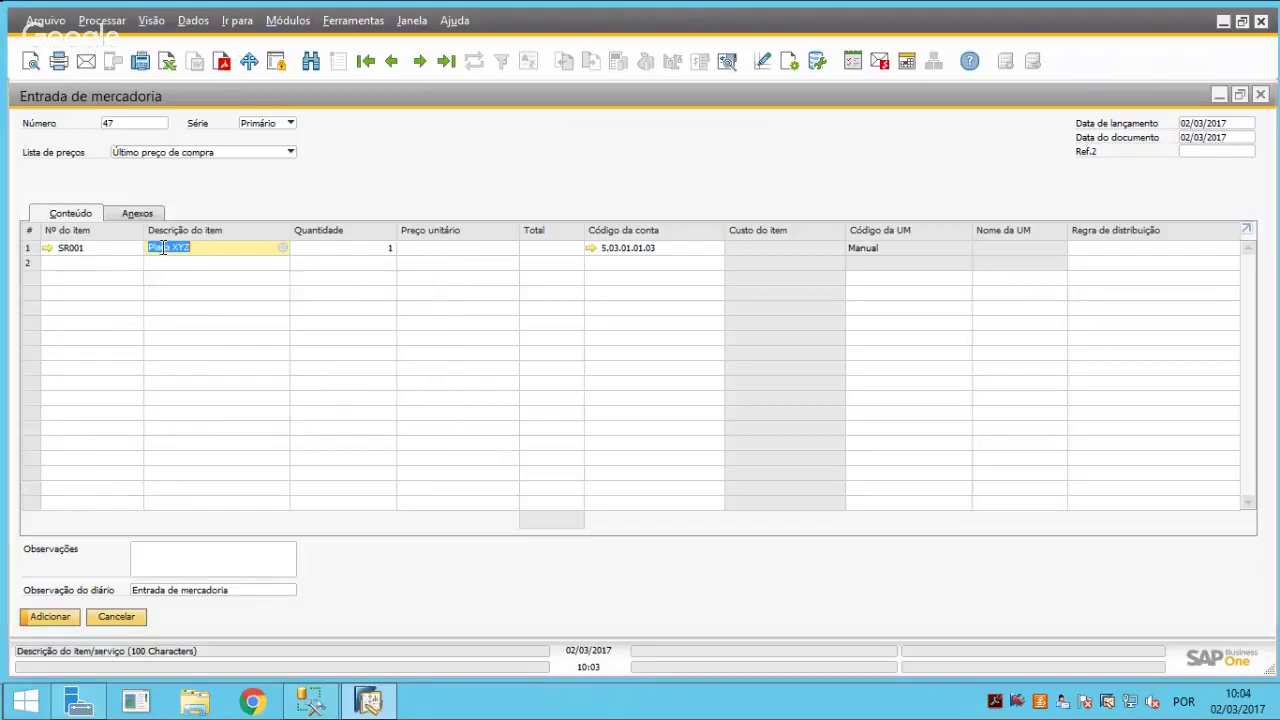
Set the SR001 row's quantity to 5 and unit price to R$ 1.00, and submit the receipt for serial number definition
key(Tab)
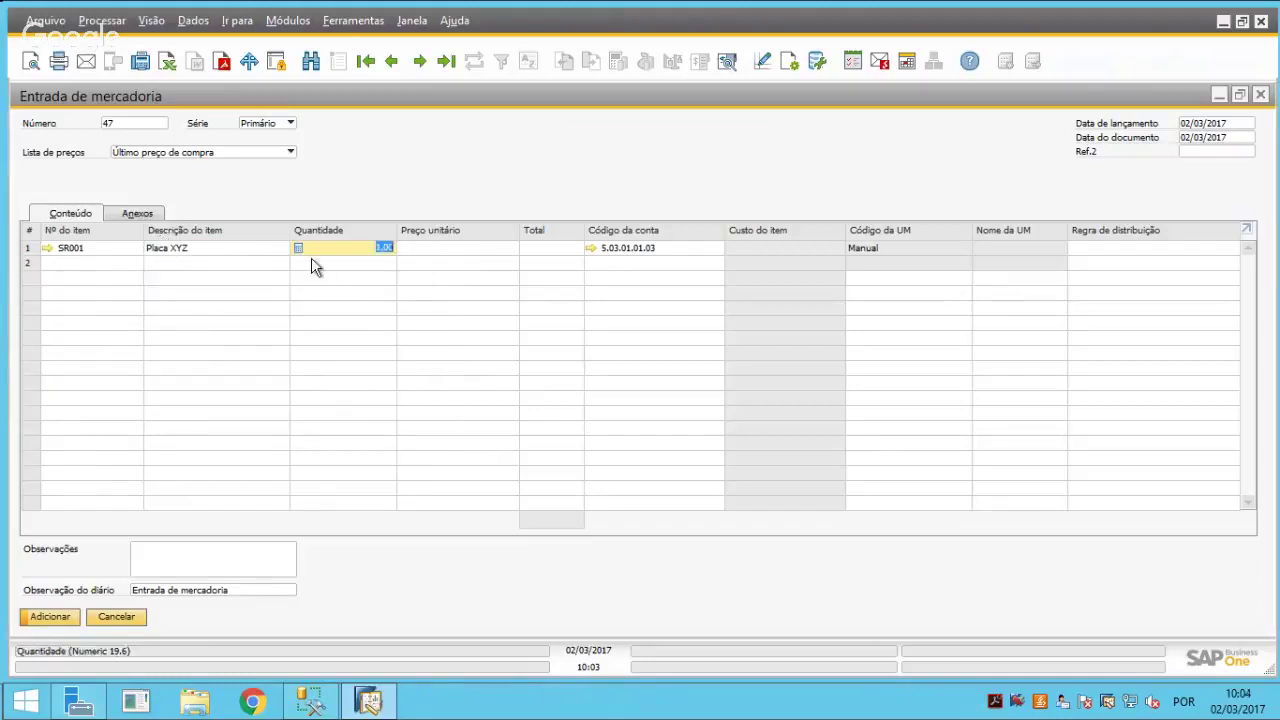
text(5)
key(Tab)
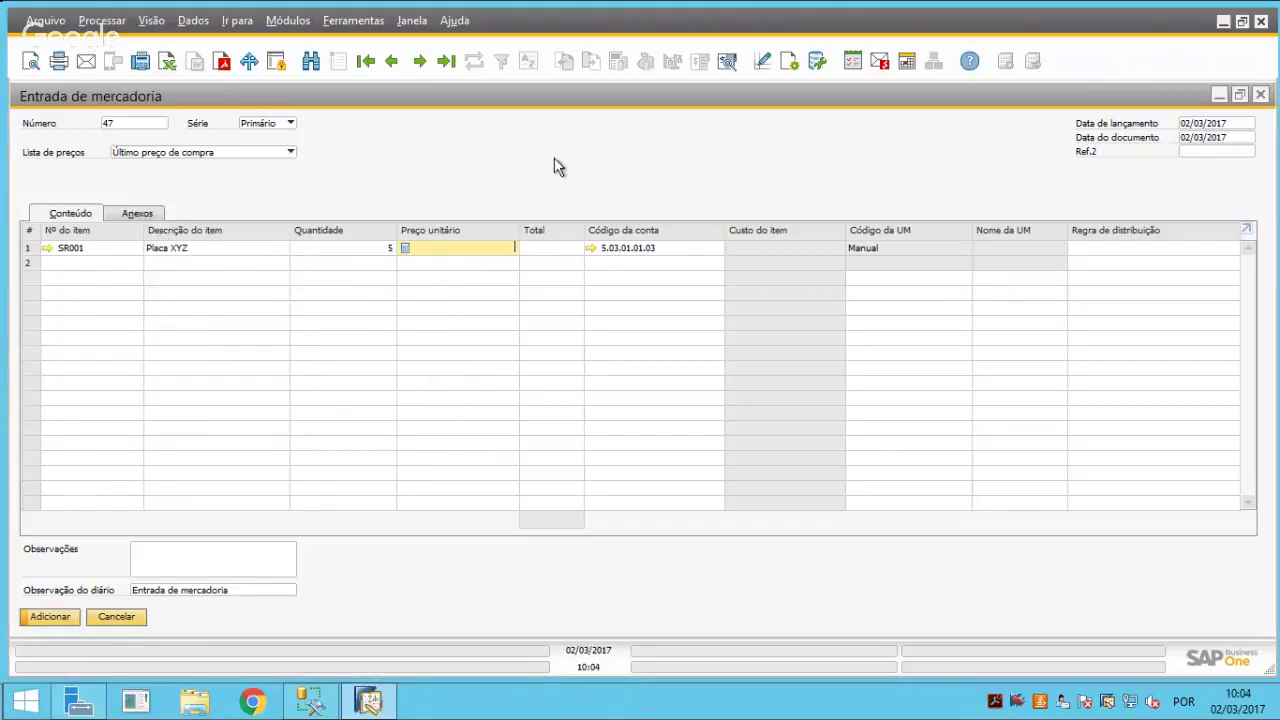
text(1)
key(Tab)
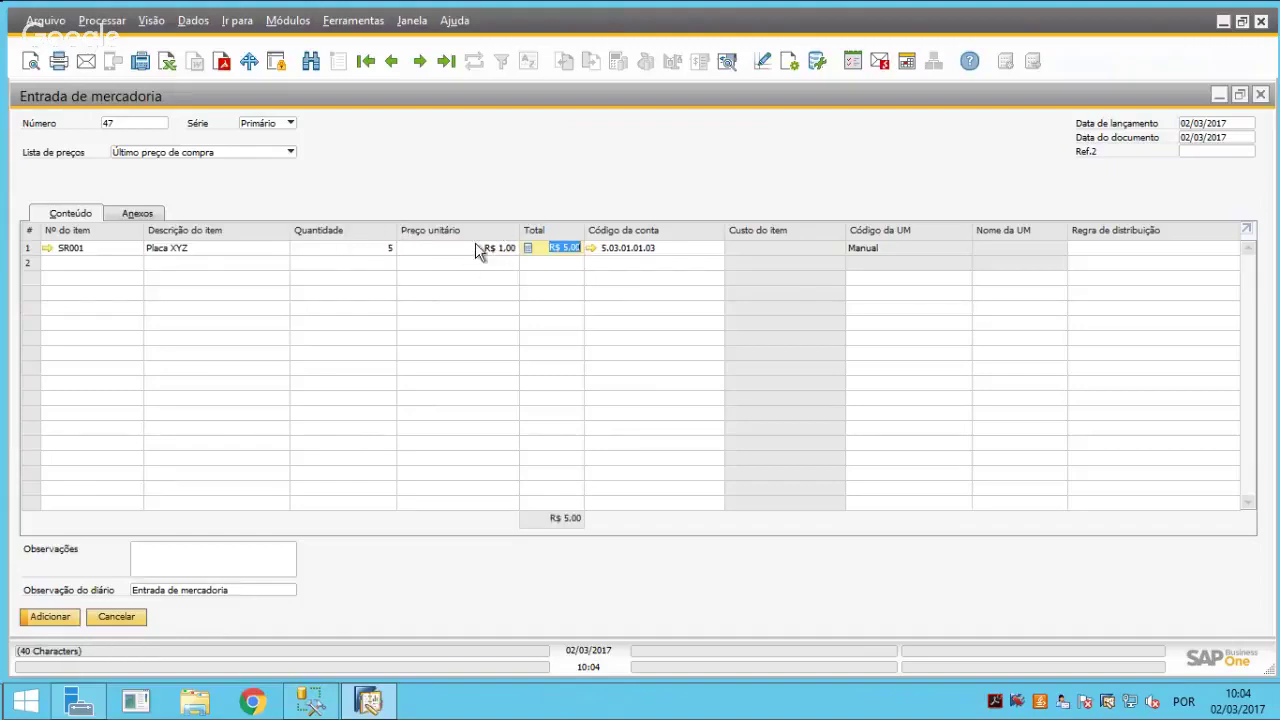
click(49, 617)
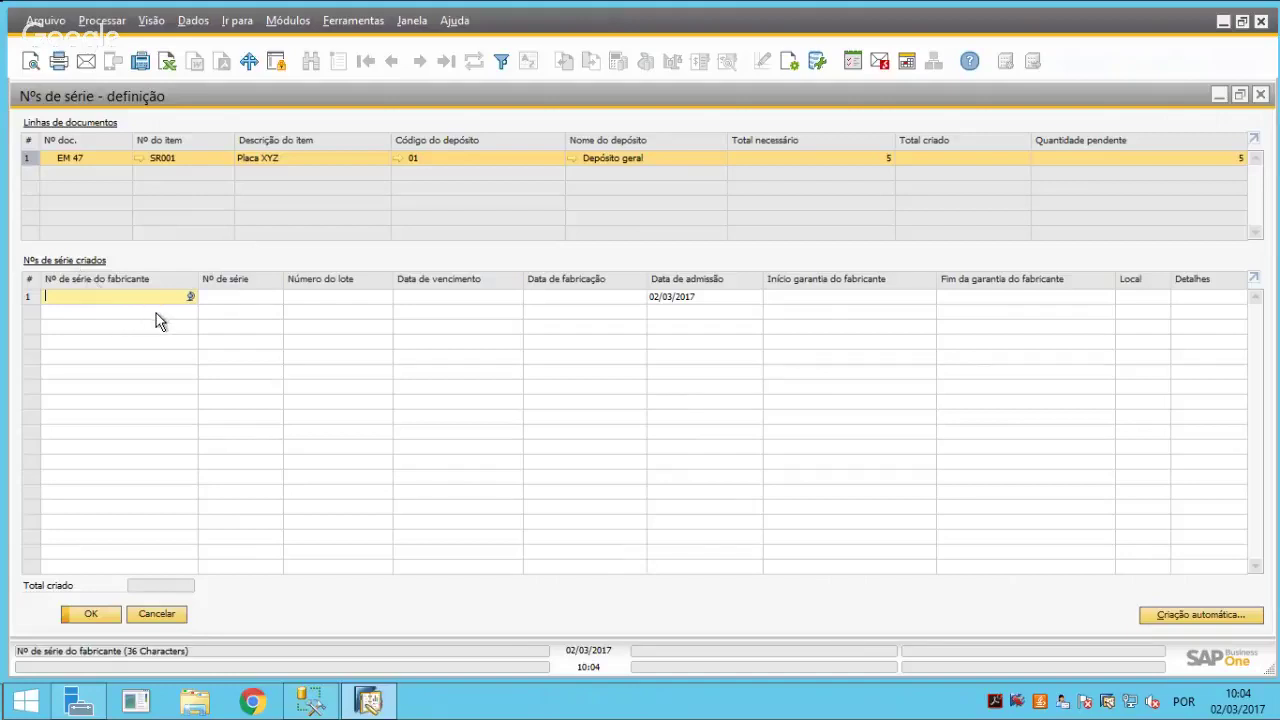
Enter S0001 as the Nº de série in the first row of the created serial numbers
key(Tab)
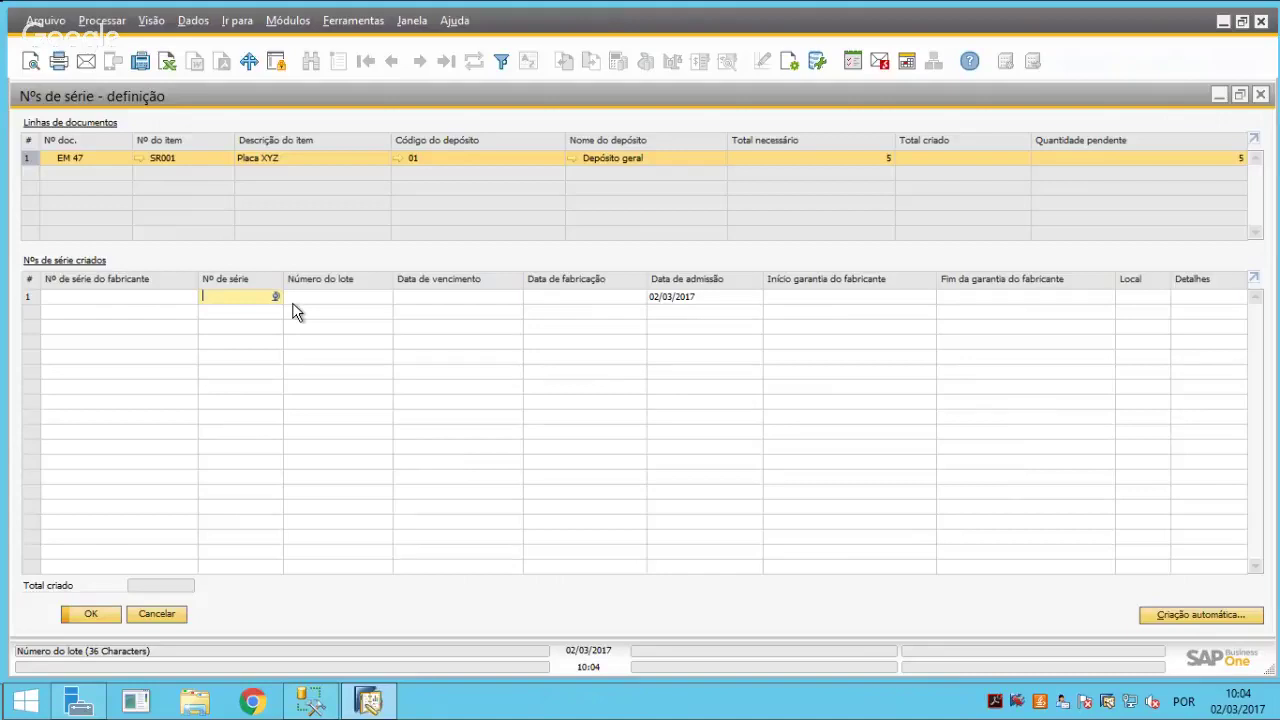
click(153, 300)
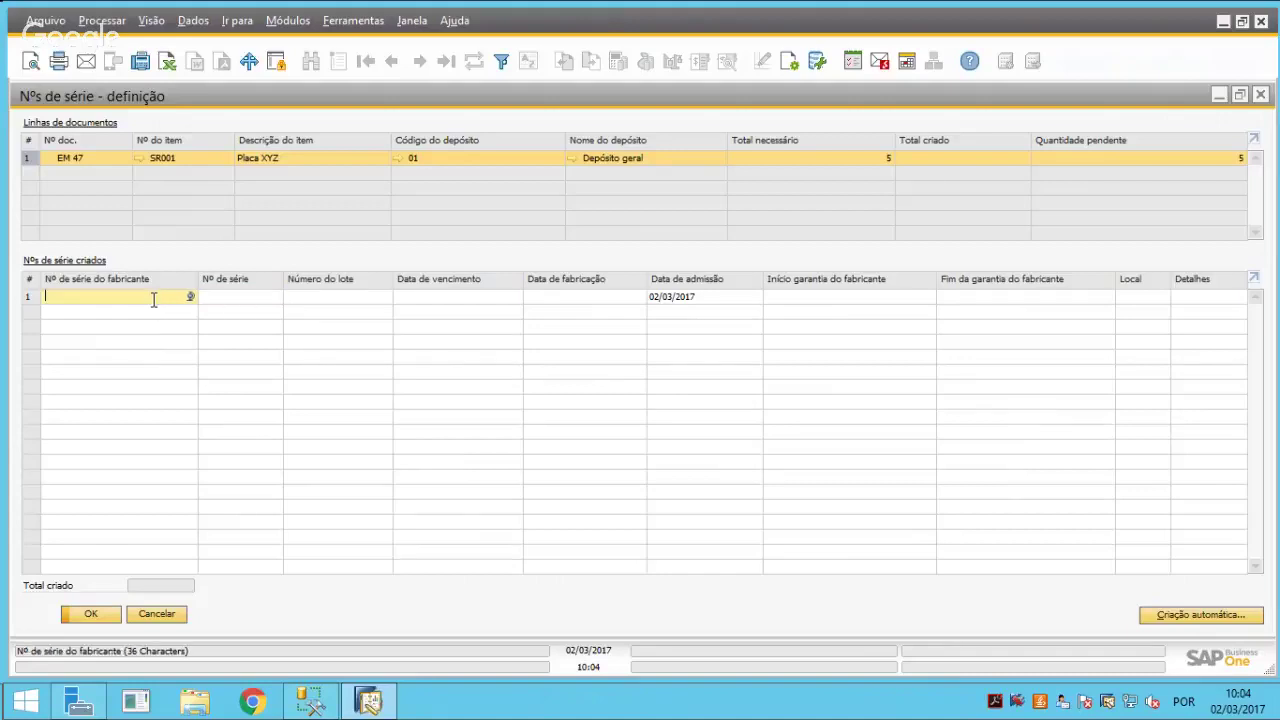
click(222, 300)
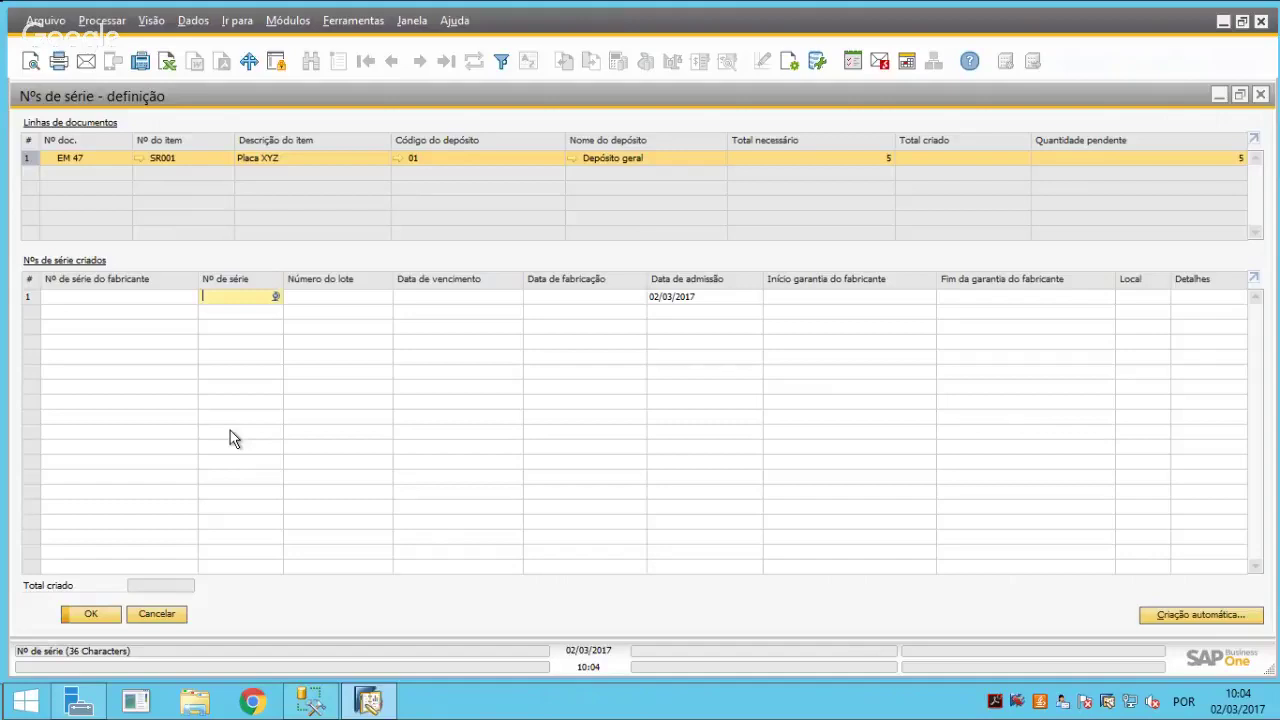
text(SER)
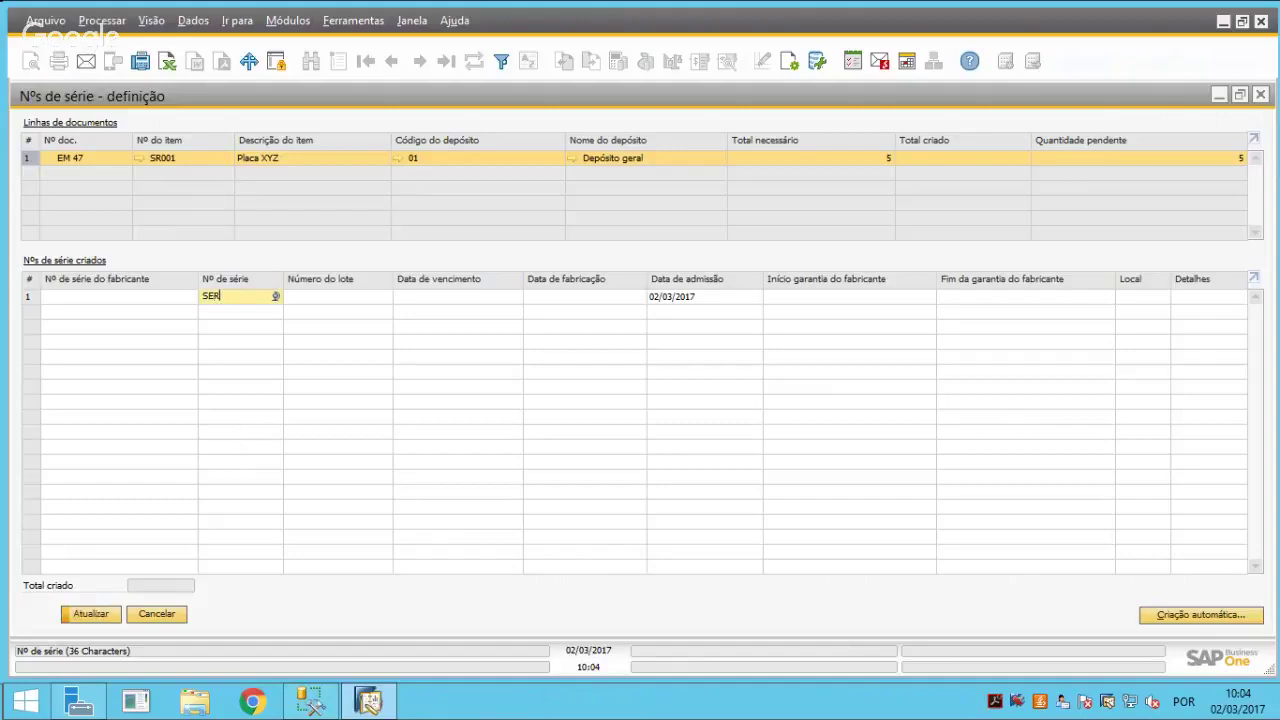
key(BackSpace)
key(BackSpace)
text(0001)
key(Tab)
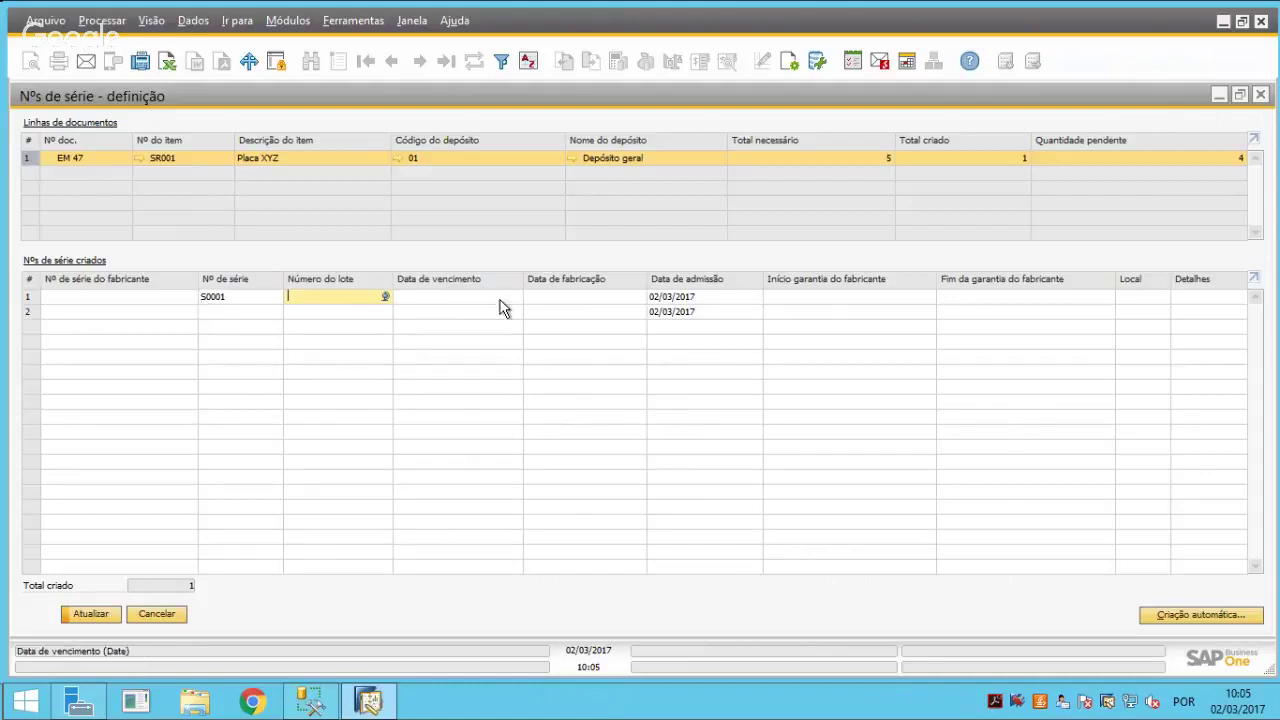
Give serial S0001 the batch number ABC12345, expiry date 31/12/2017 and manufacturing date 02/03/2017
text(ABC12345)
key(Tab)
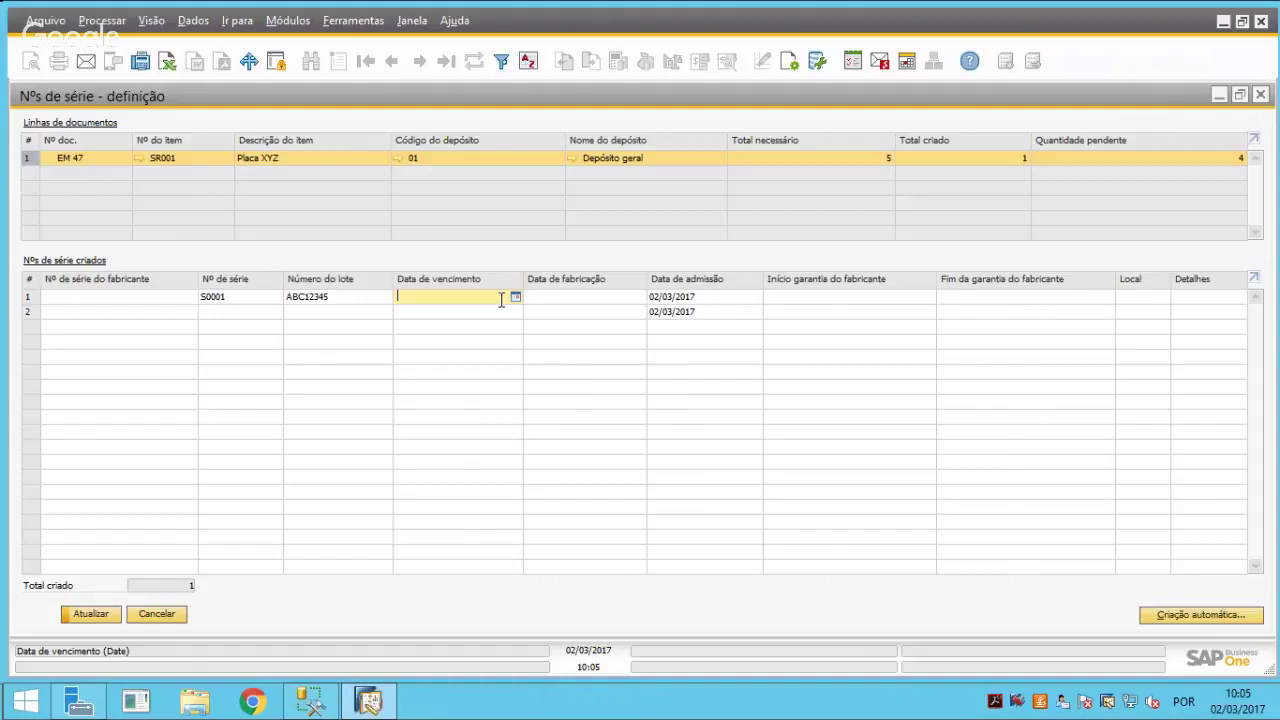
text(3112)
key(Tab)
text(p)
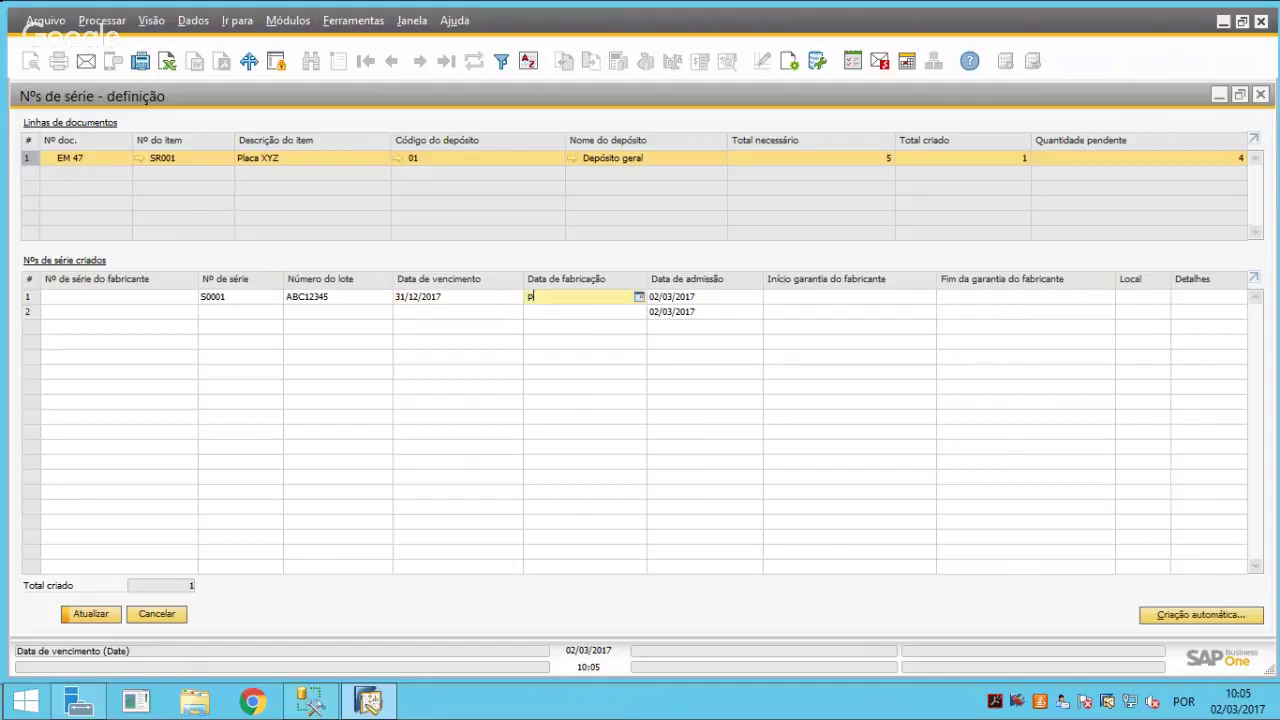
key(Tab)
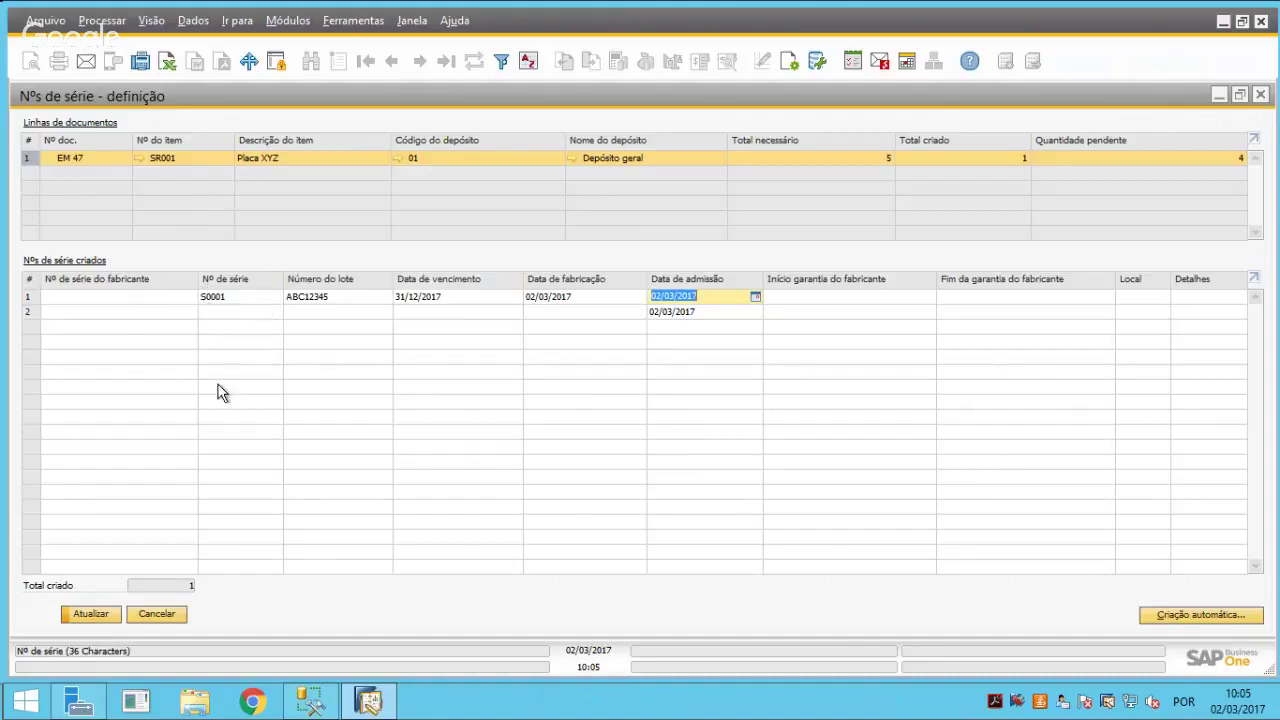
Save the S0001 row and enter S0002 as the Nº de série in the second row
click(96, 614)
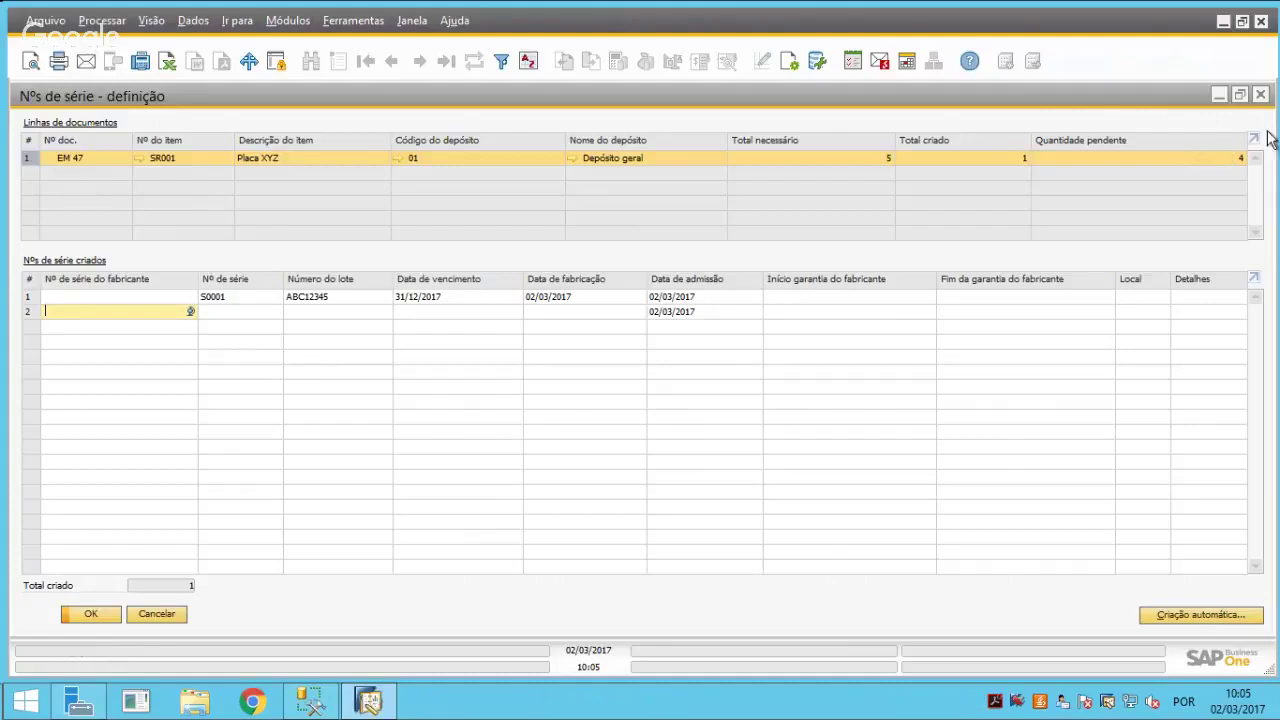
key(Tab)
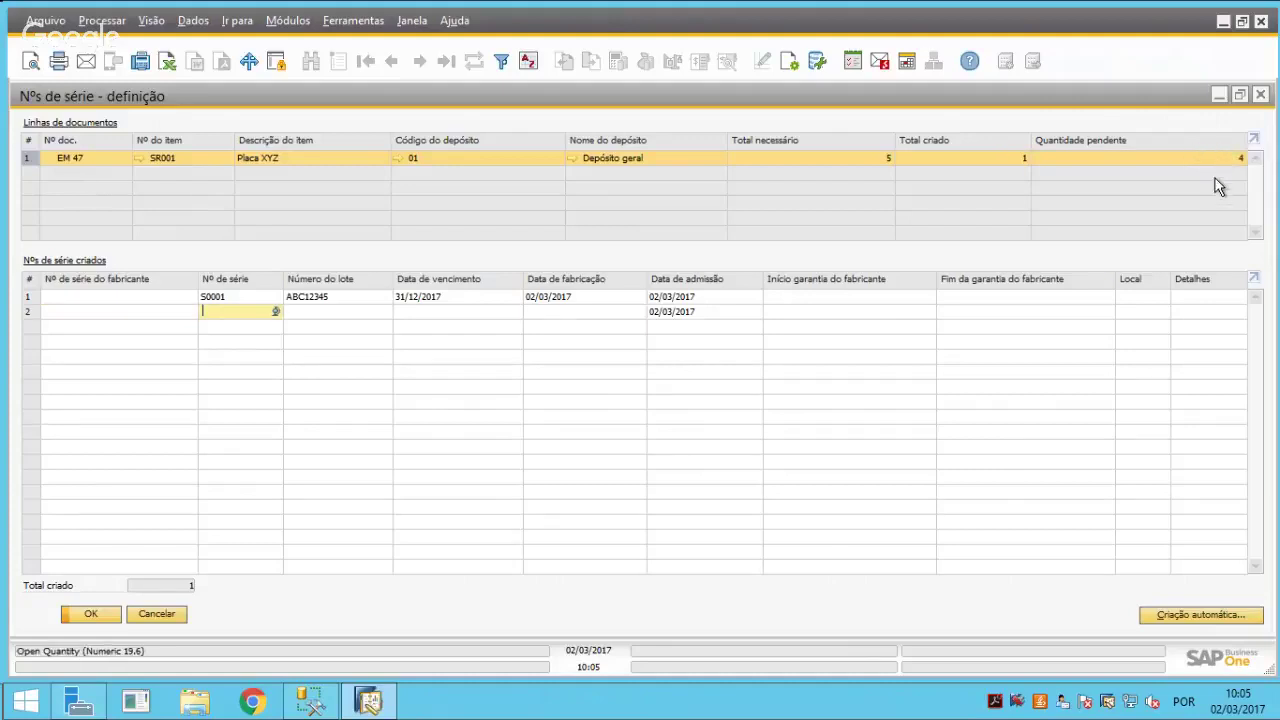
text(S0002)
key(Tab)
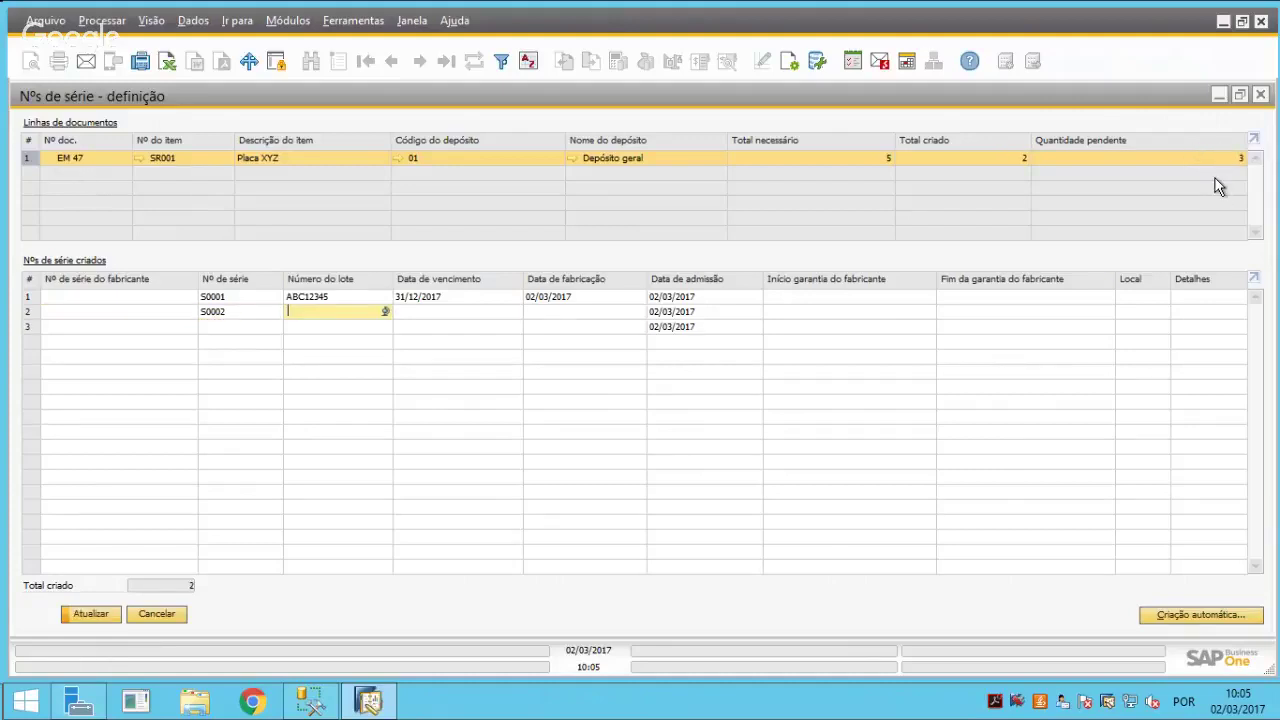
Give serial S0002 the batch number ABC12345, expiry date 31/12/2017 and manufacturing date 02/03/2017
text(ABC12345)
key(Tab)
key(ctrl+shift+d)
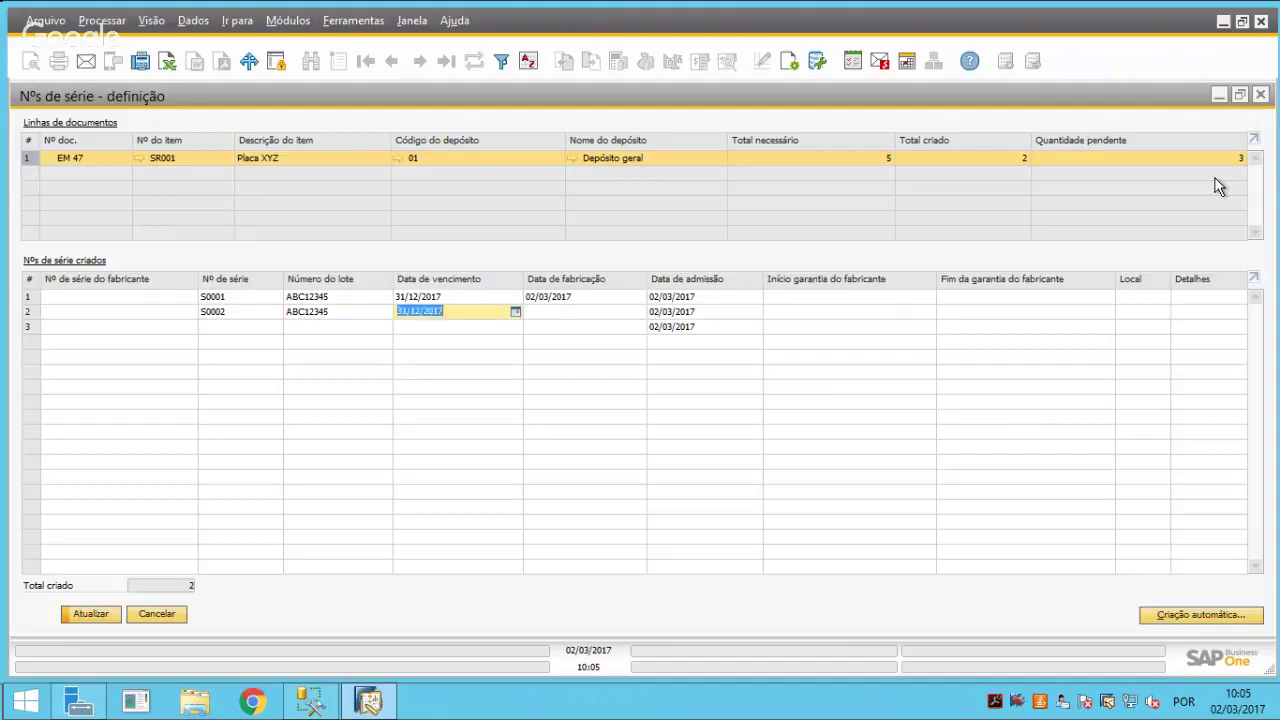
key(Tab)
key(ctrl+shift+d)
key(Tab)
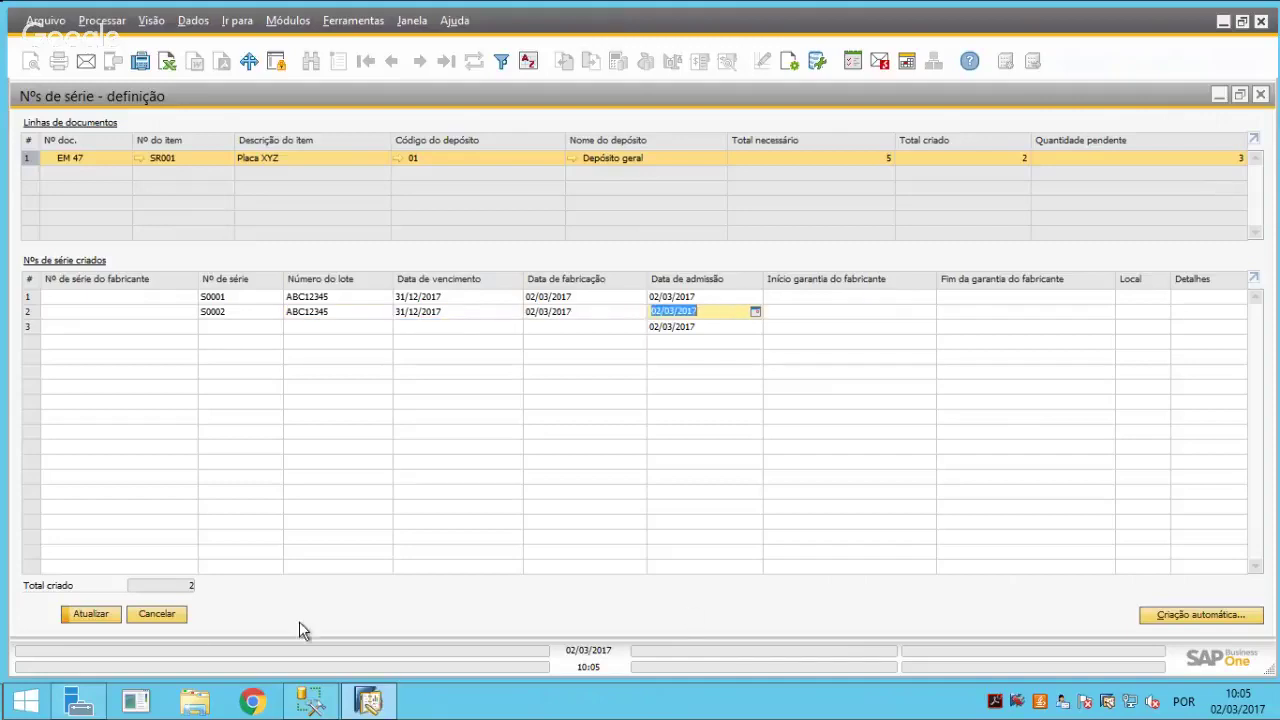
Save the S0002 row and open the automatic creation of serial numbers for the pending units
click(97, 614)
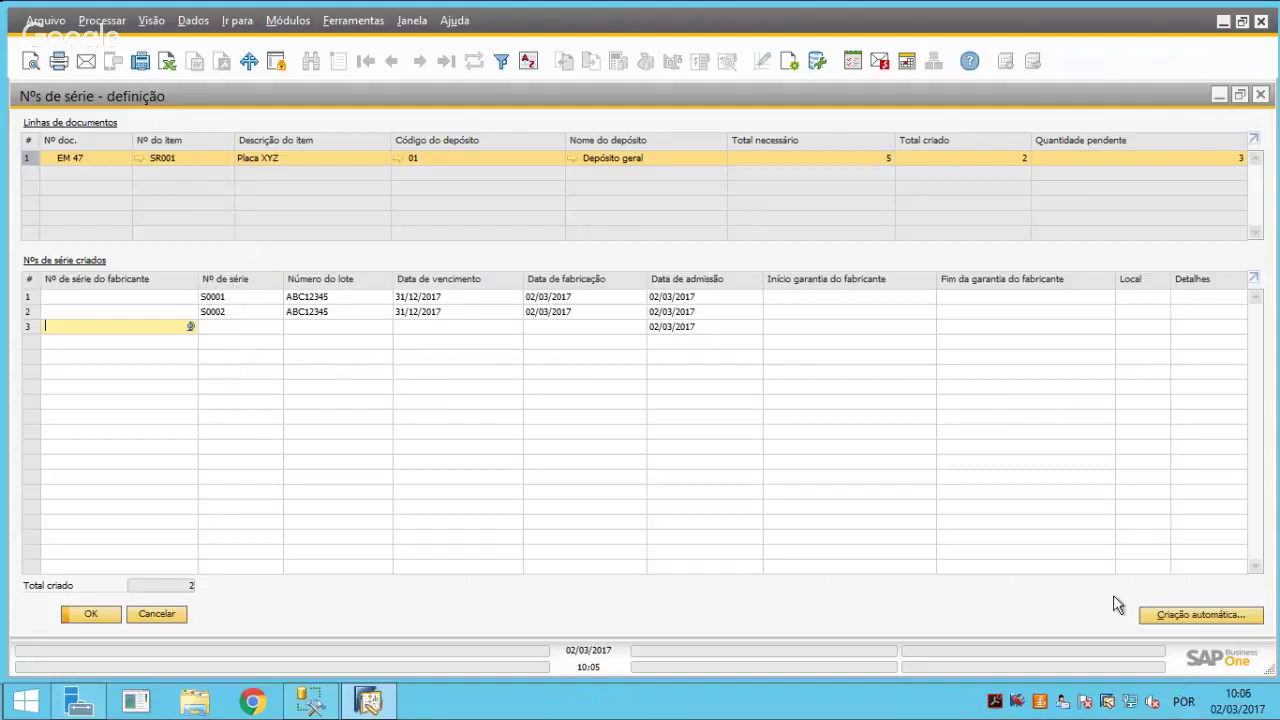
click(1210, 615)
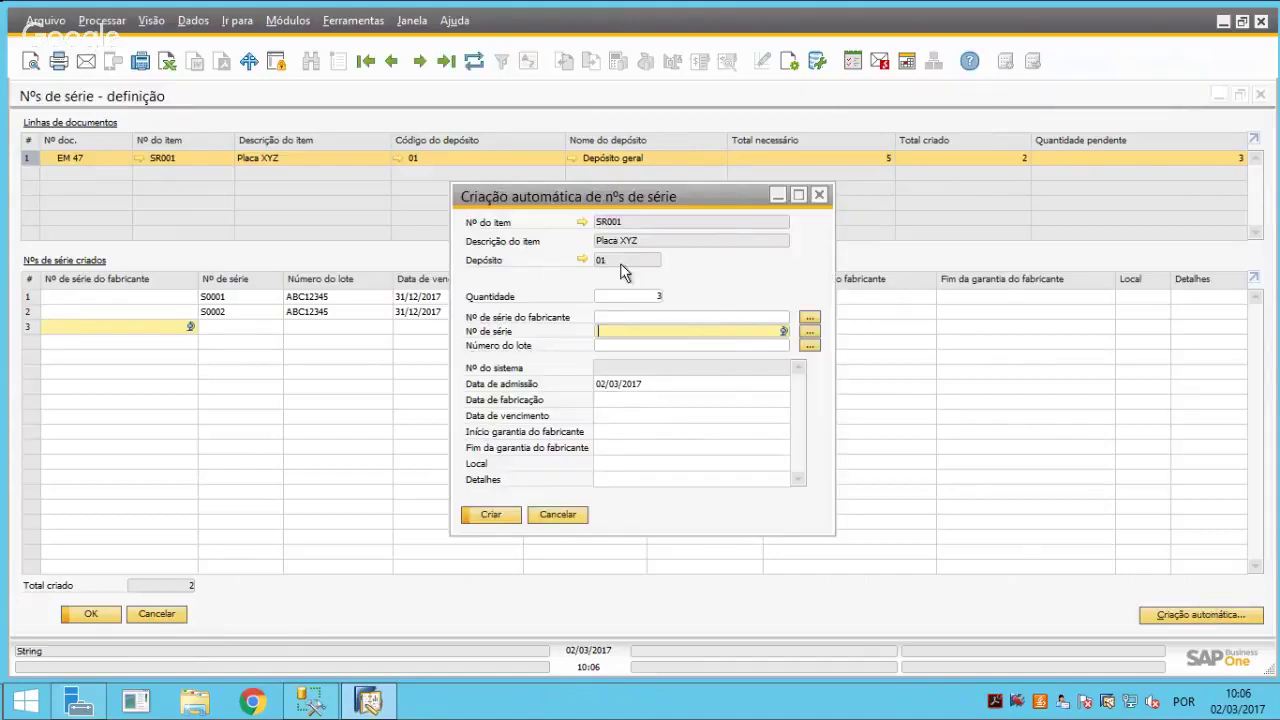
click(614, 319)
text(A)
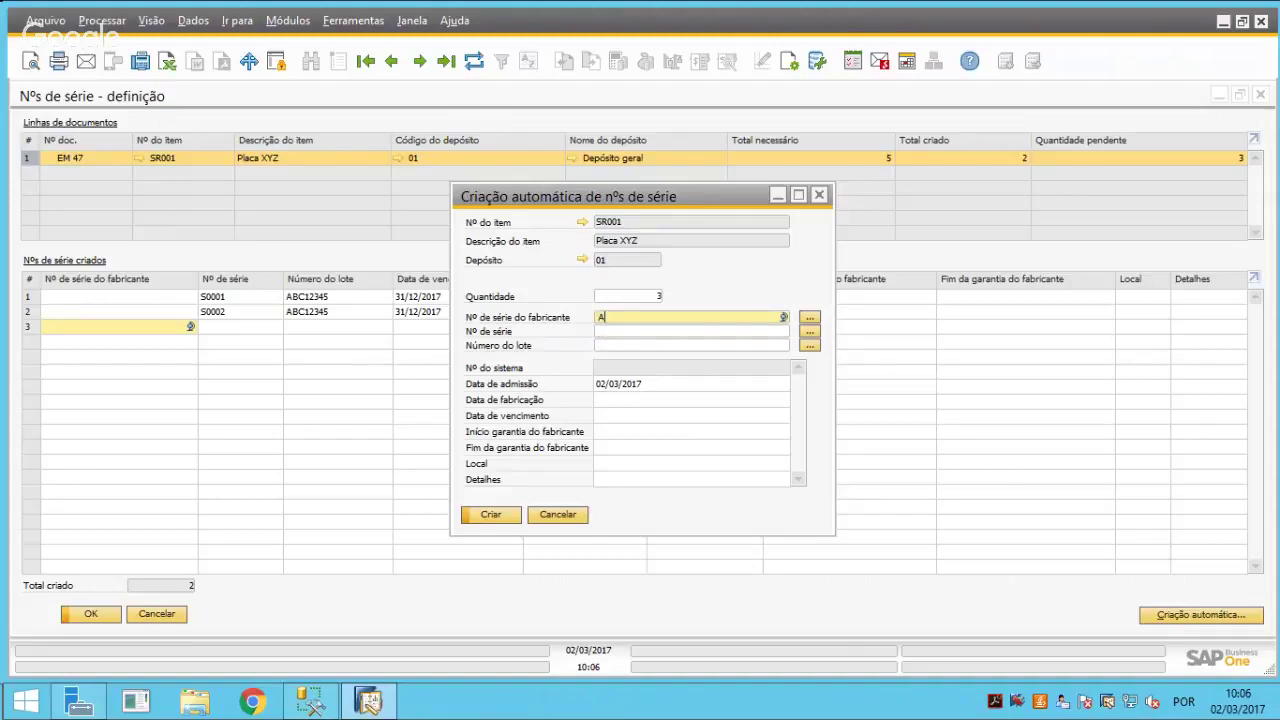
text(BC)
key(BackSpace)
key(BackSpace)
key(BackSpace)
key(Tab)
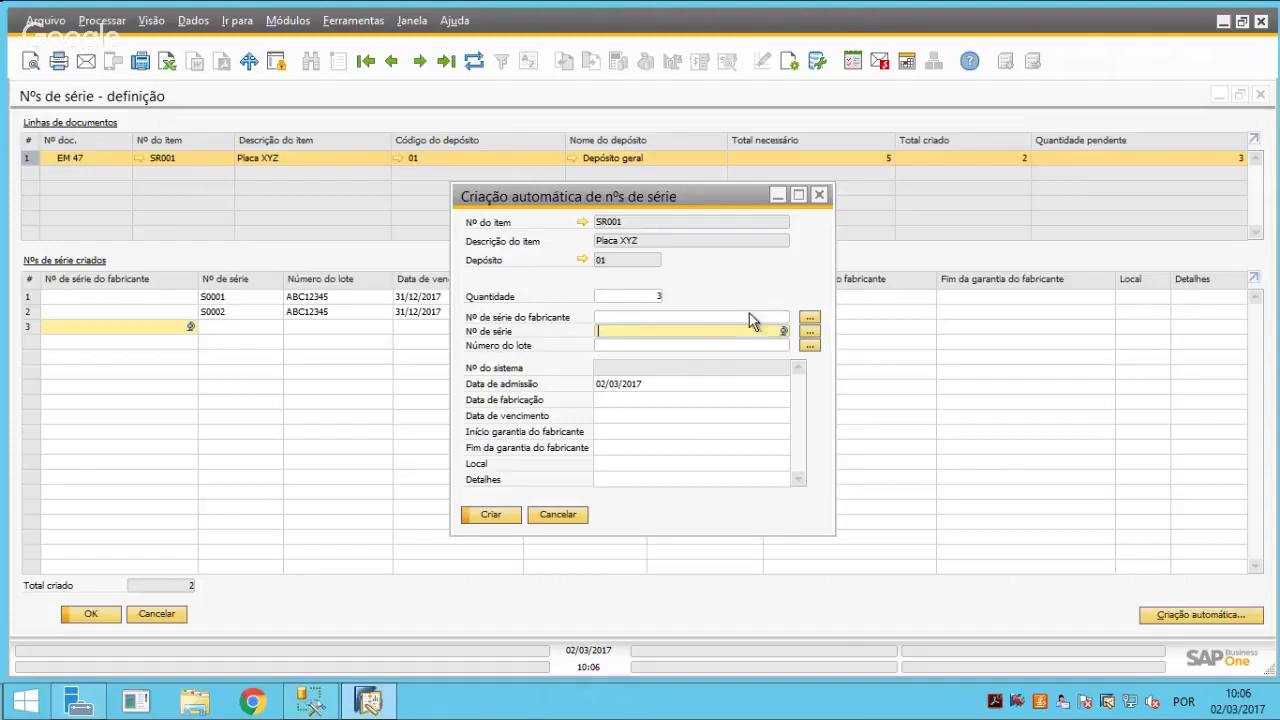
Start an automatic string for the Nº de série with B in its first row and 1 in its second
click(809, 333)
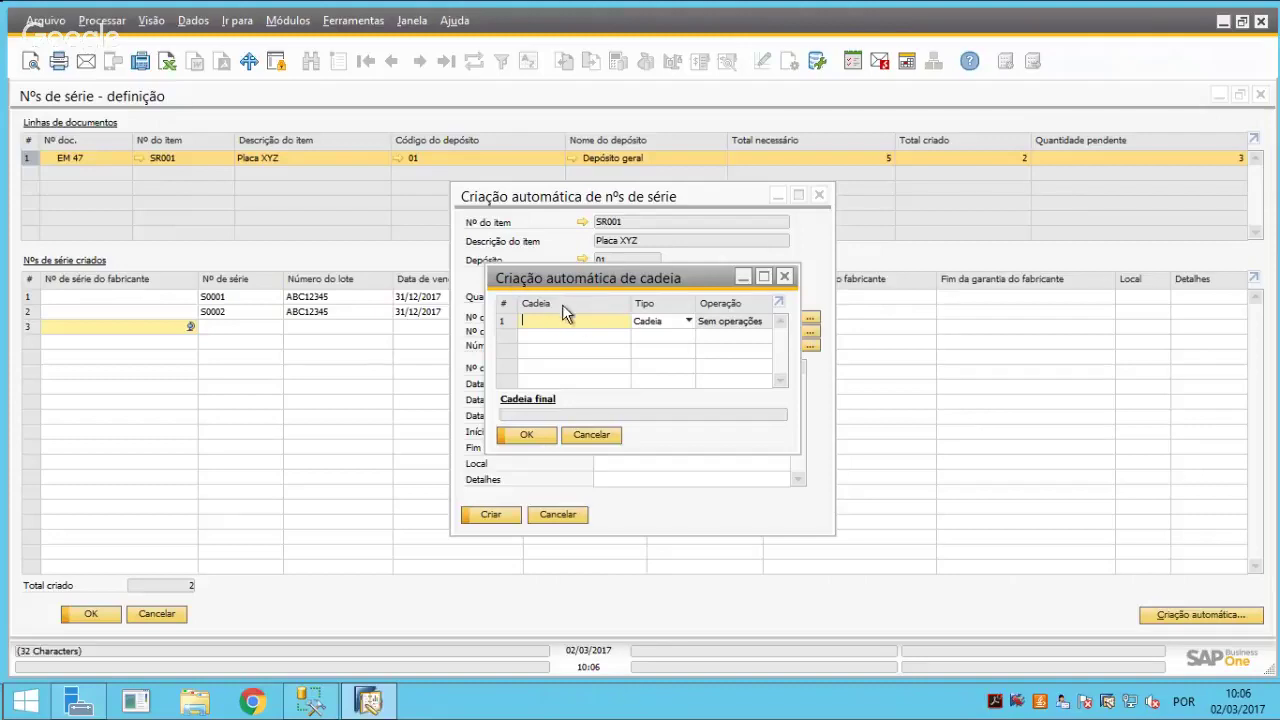
text(B)
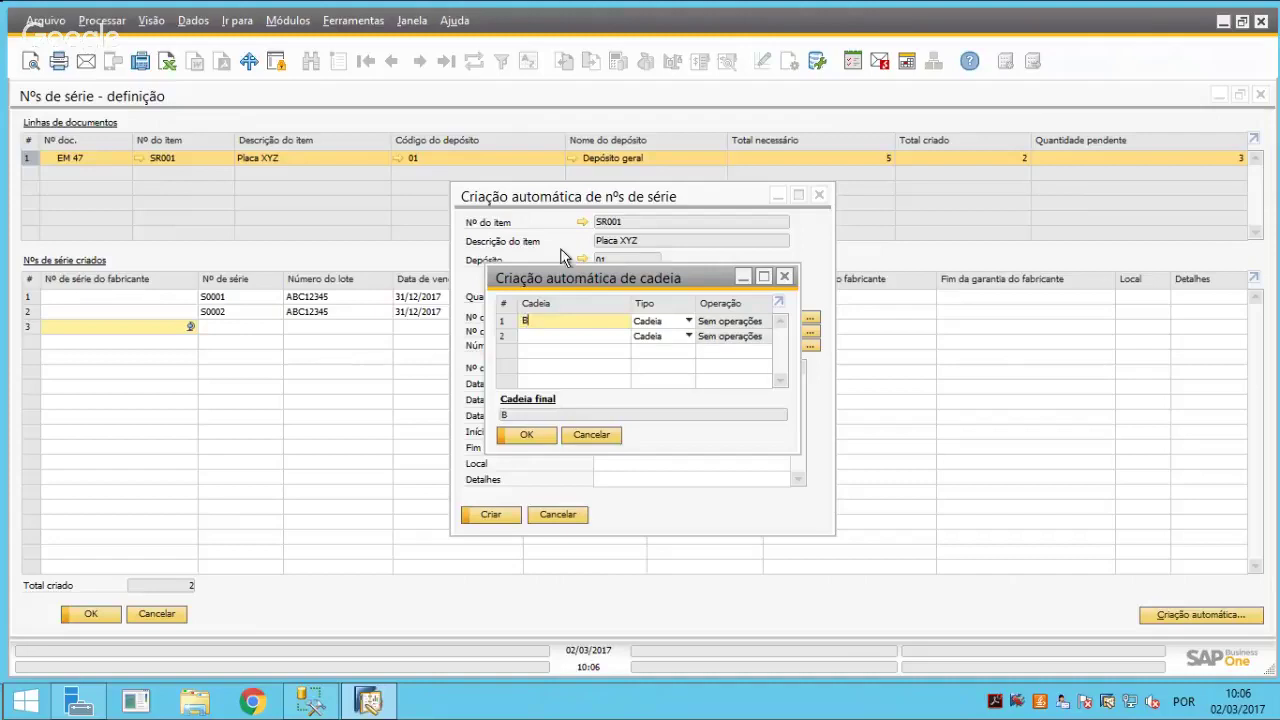
key(Tab)
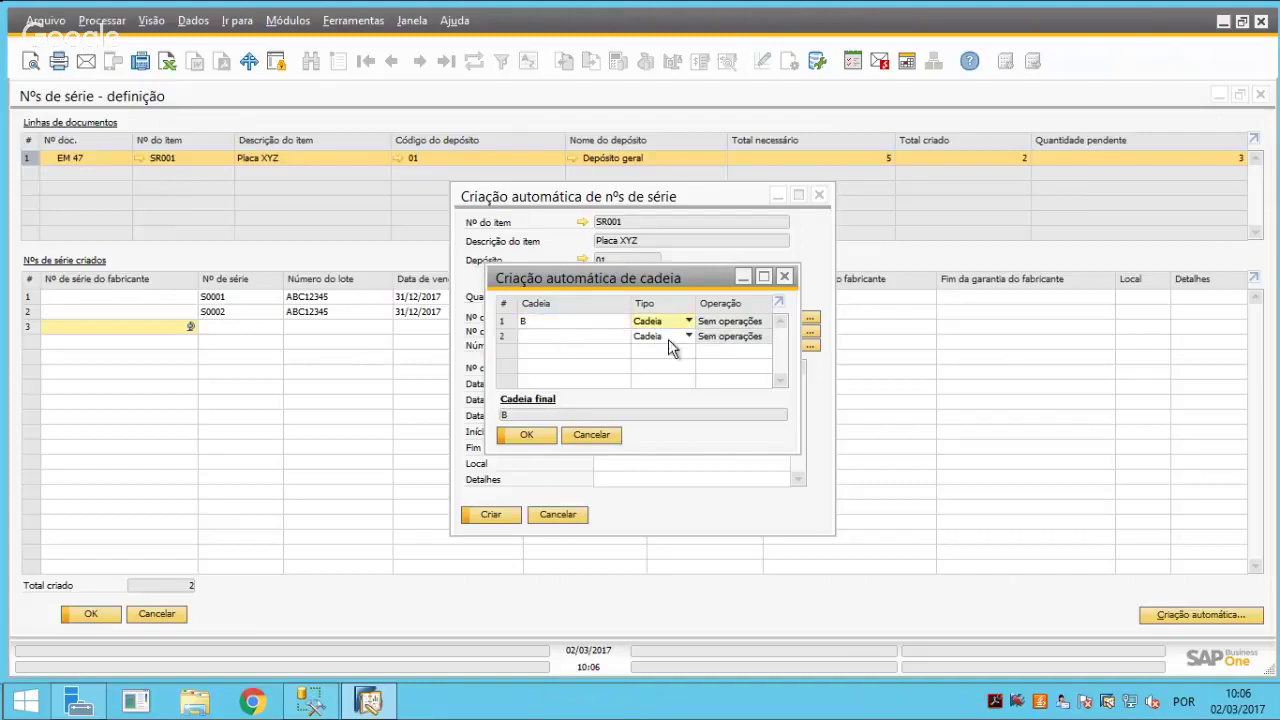
click(620, 336)
text(1)
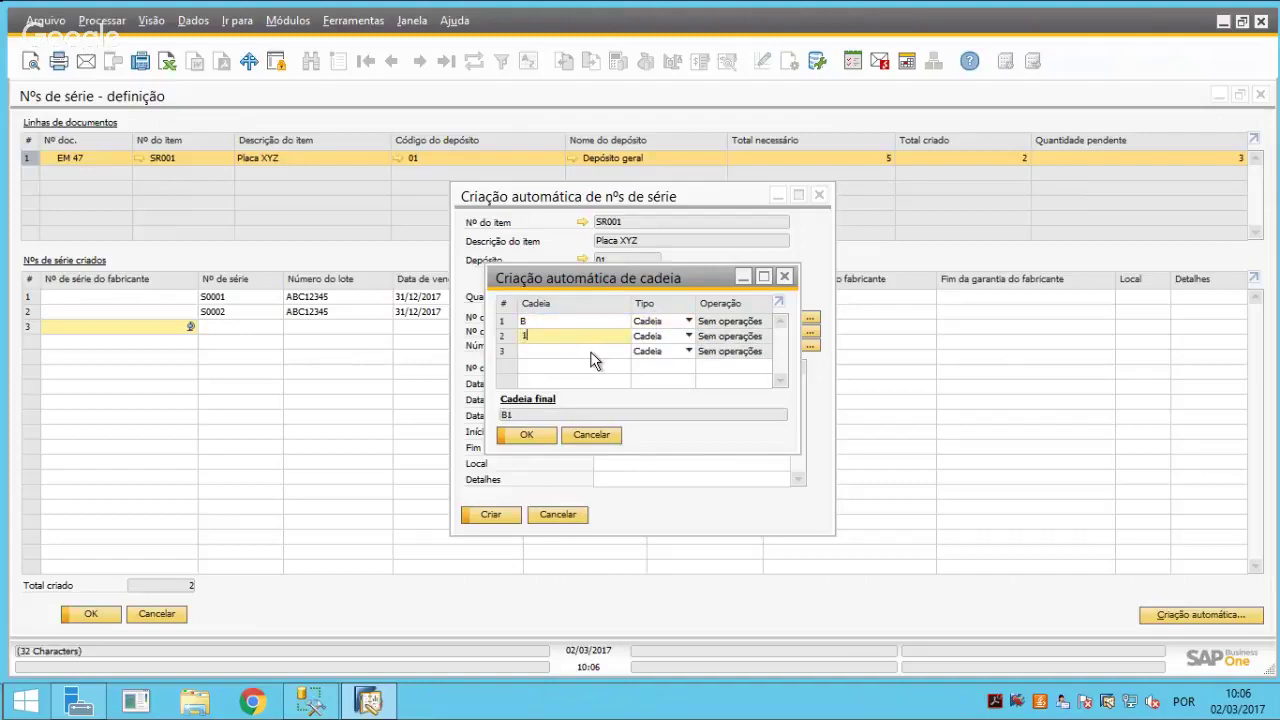
key(Tab)
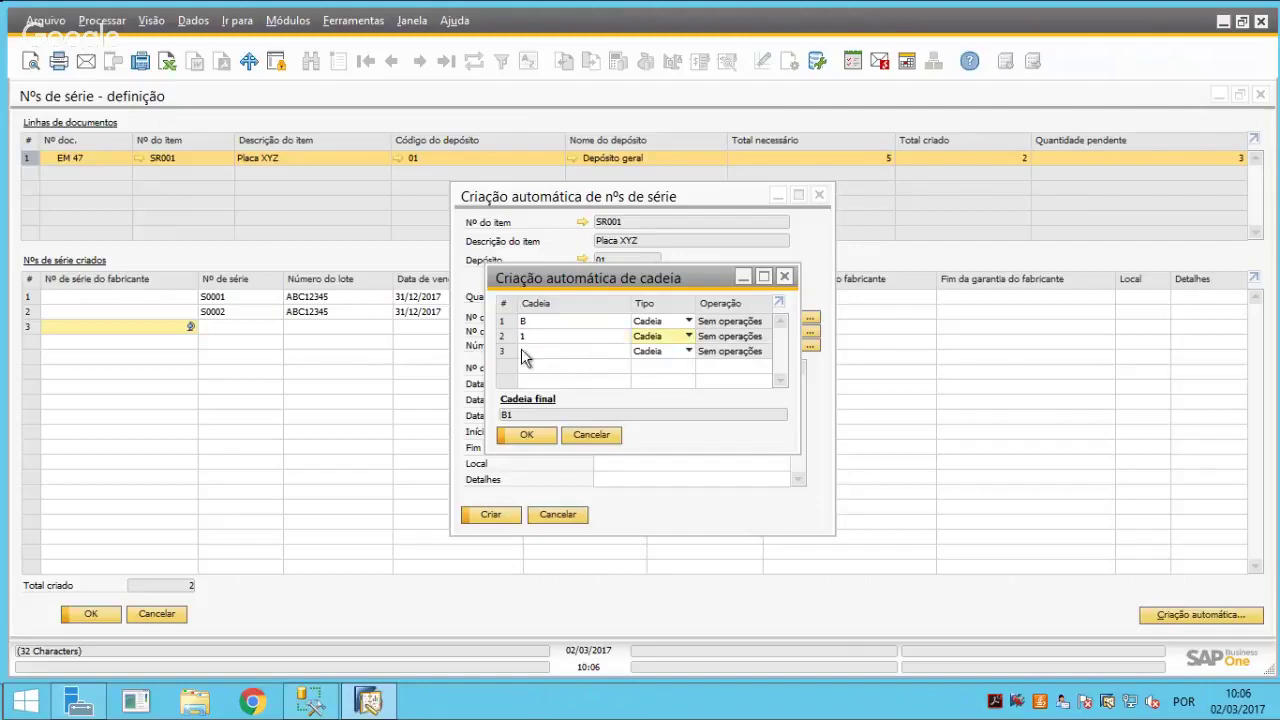
Set the string's second row to type Número with operation Aumentar, and accept the string
click(686, 337)
click(660, 366)
click(703, 340)
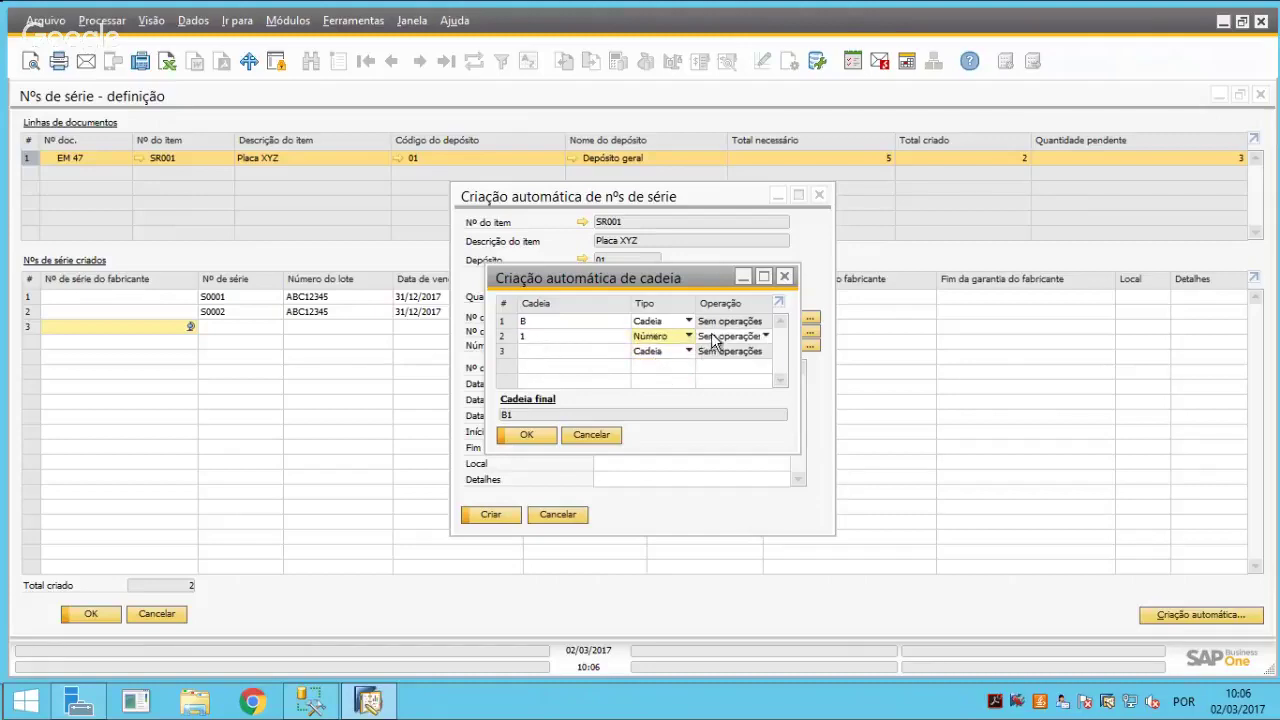
click(722, 365)
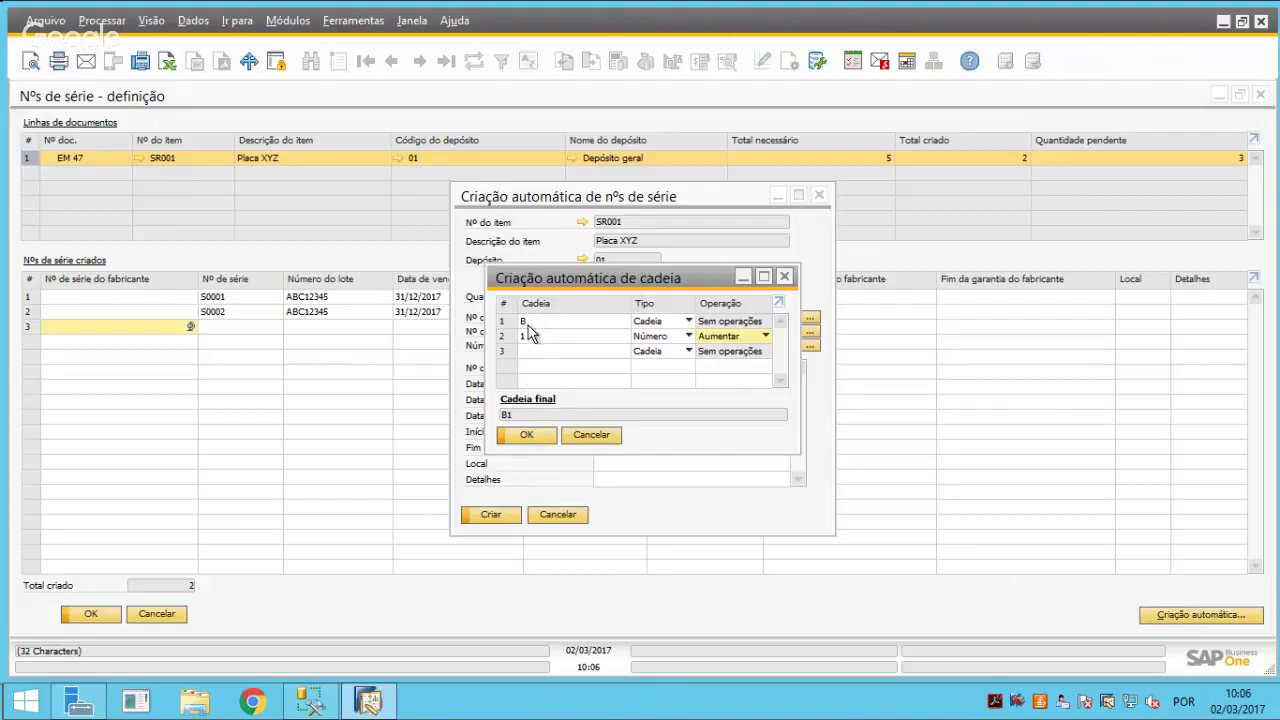
click(521, 435)
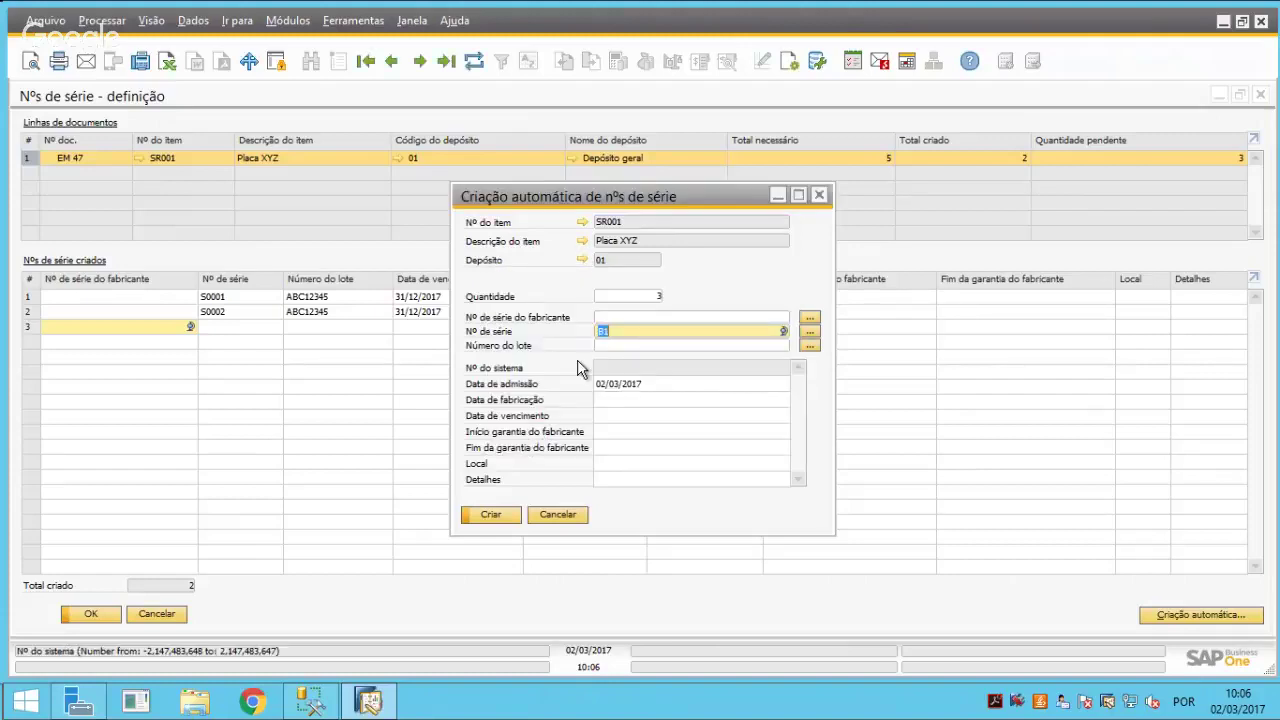
Set the batch number of the automatically created serials to ABC12345
key(Tab)
text(ABC12)
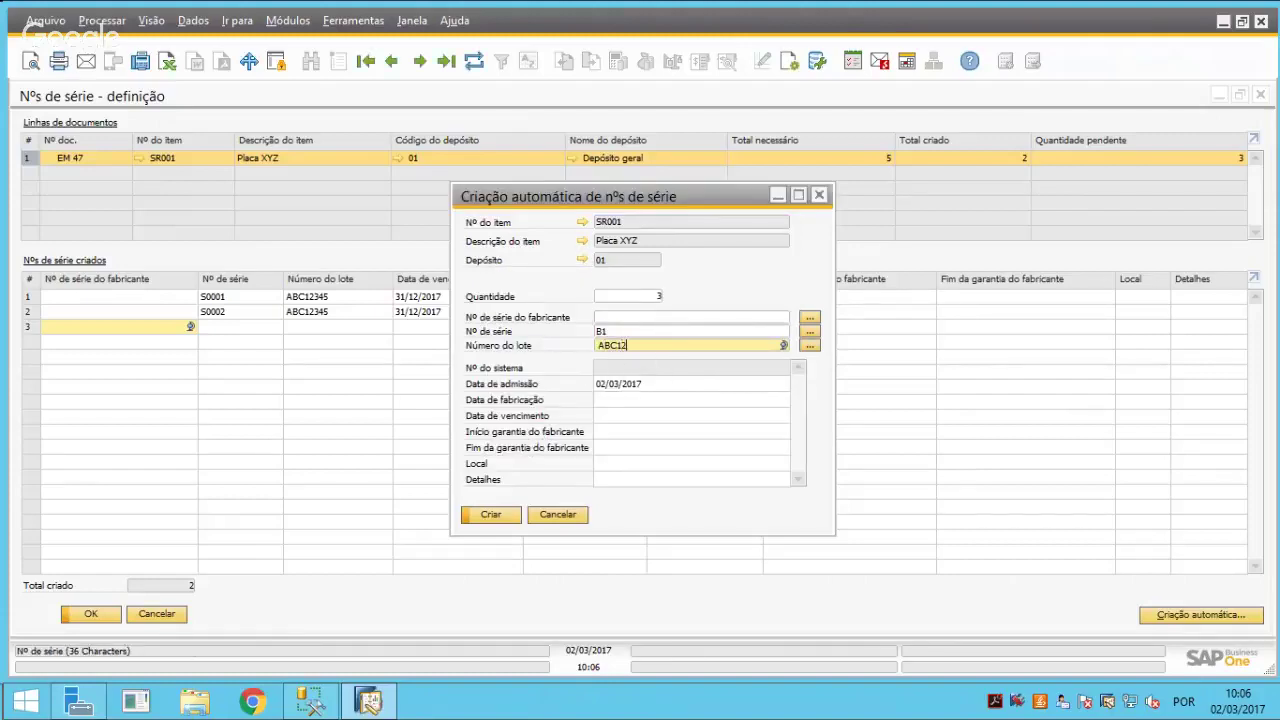
text(345)
key(Tab)
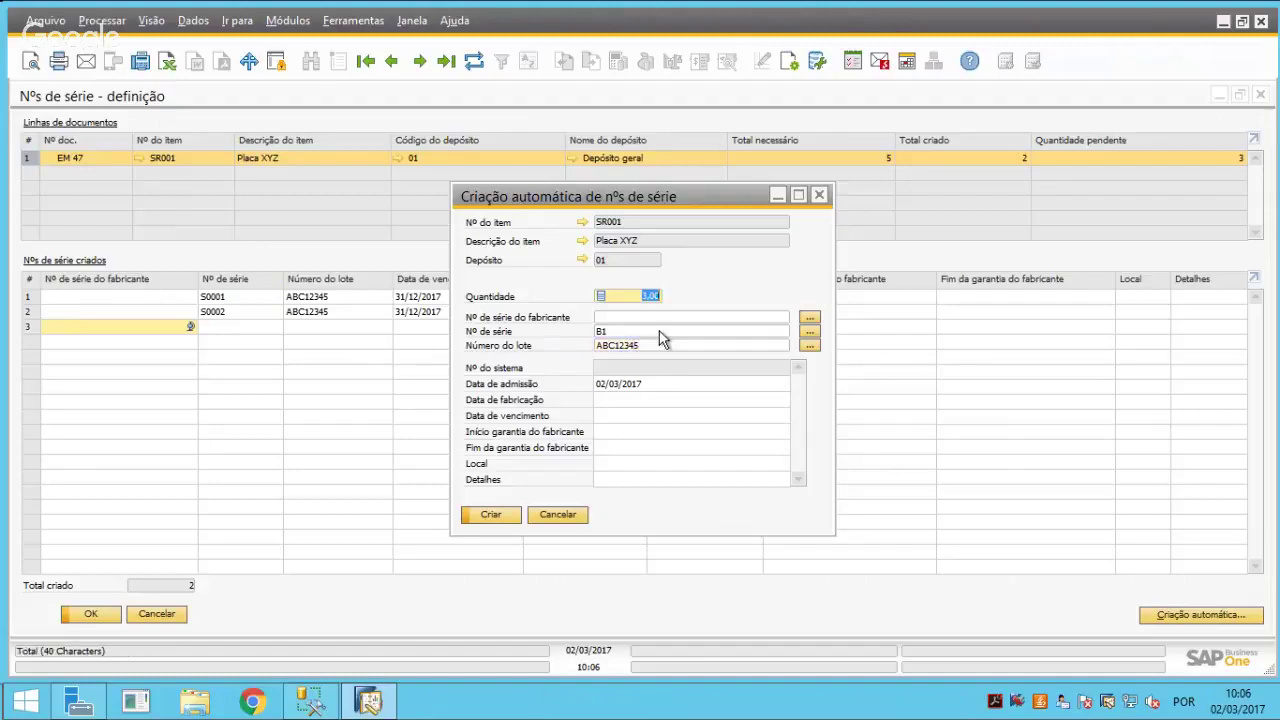
Set the manufacturing date to 02/03/2017 and the expiry date to 31/12/2017, and create the remaining three serial numbers
click(610, 397)
text(2)
key(Tab)
text(3)
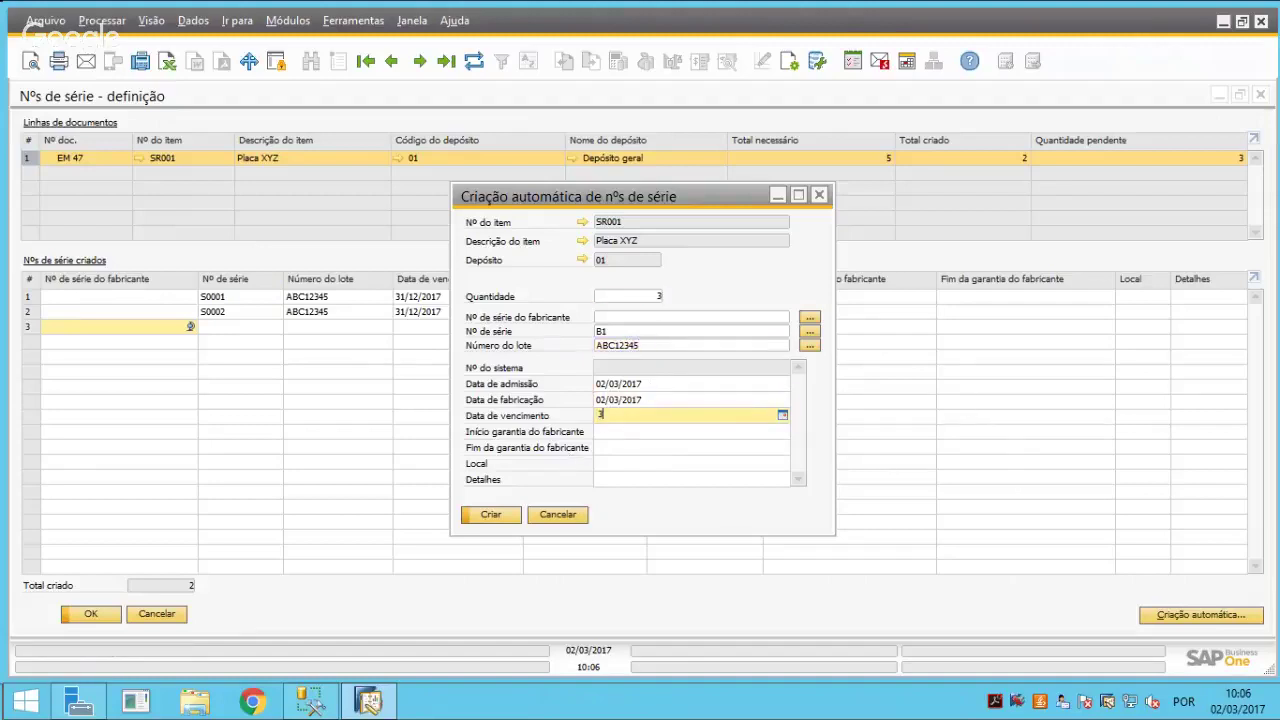
text(1/12)
key(Tab)
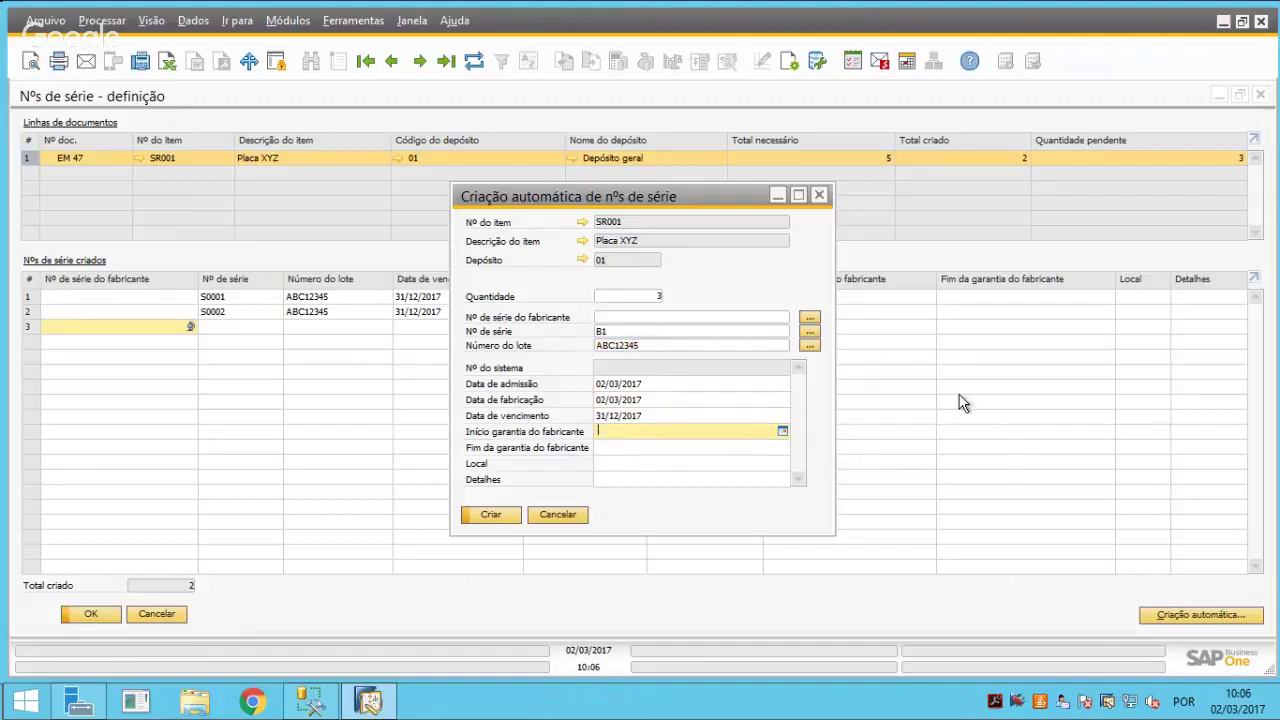
click(492, 515)
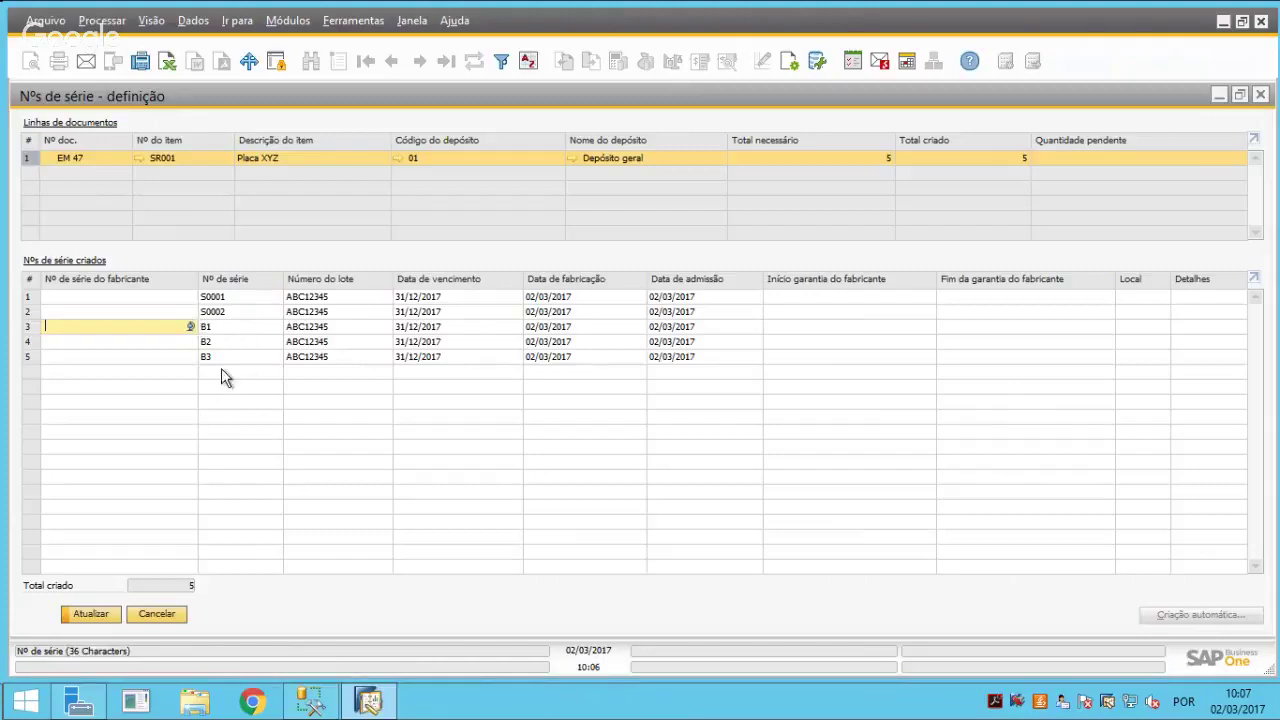
Save and close the serial number definition, and add the Entrada de mercadoria, accepting that it cannot be modified
click(98, 619)
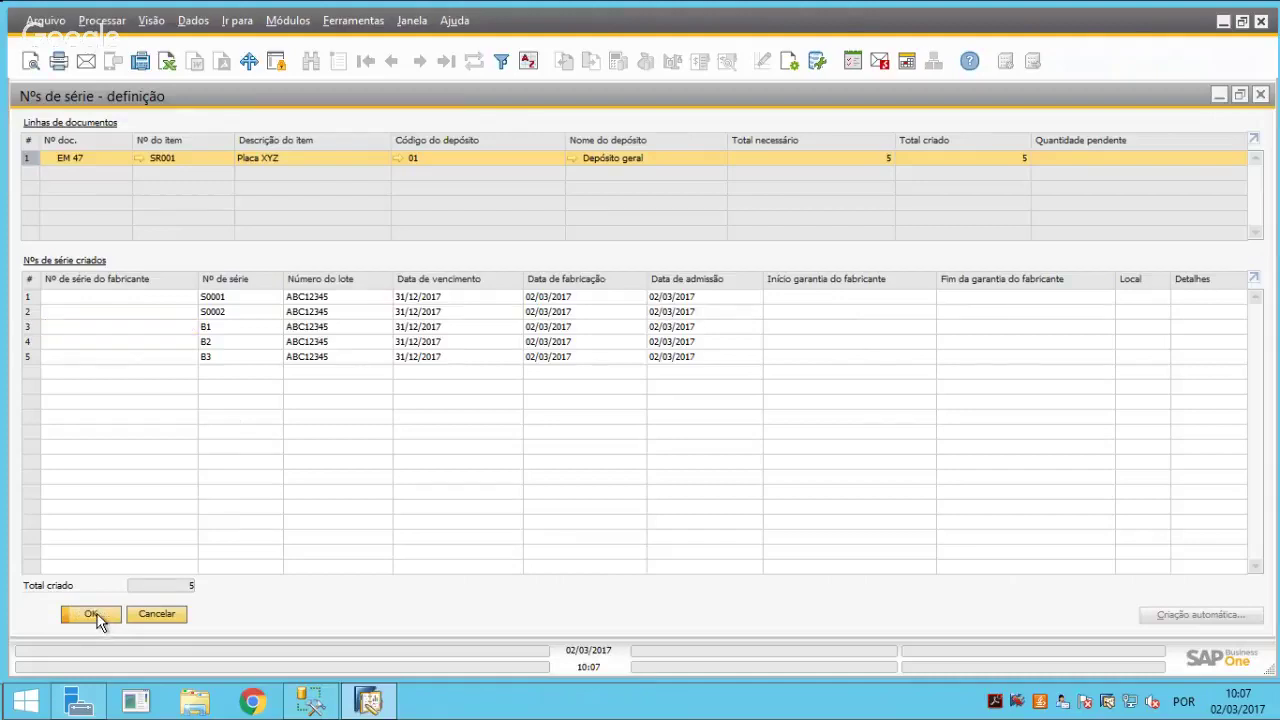
click(94, 616)
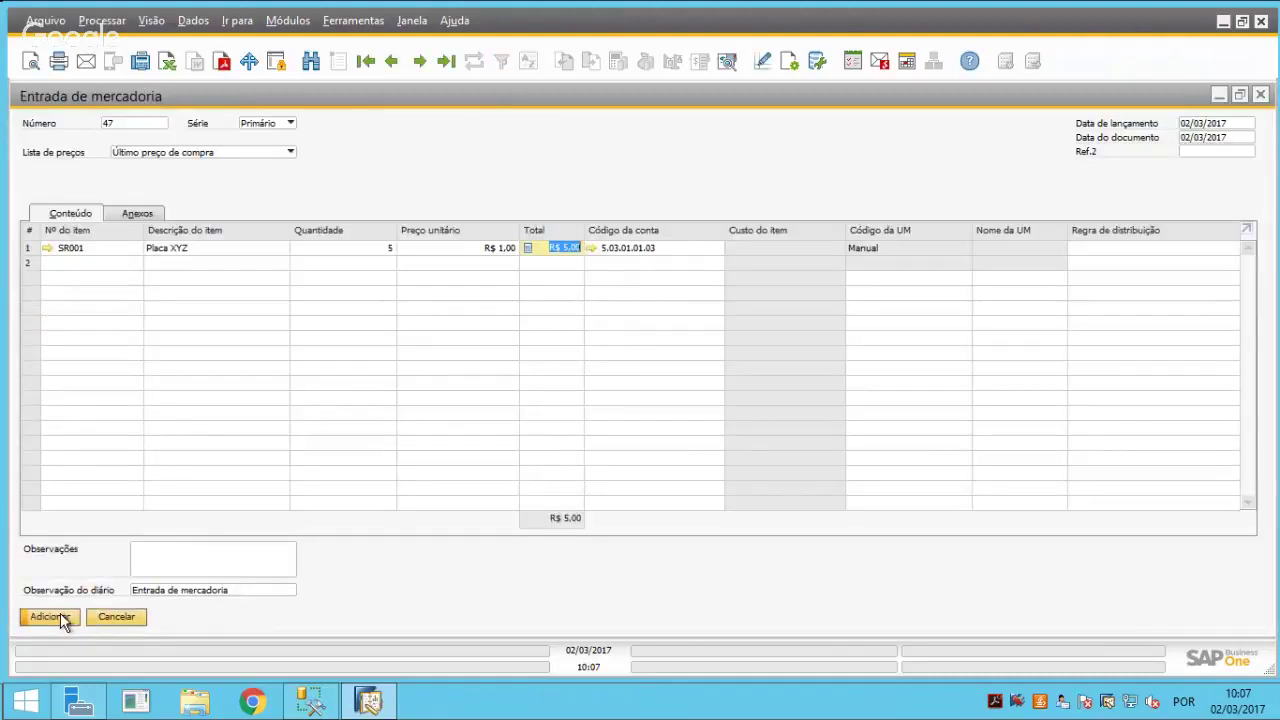
click(50, 617)
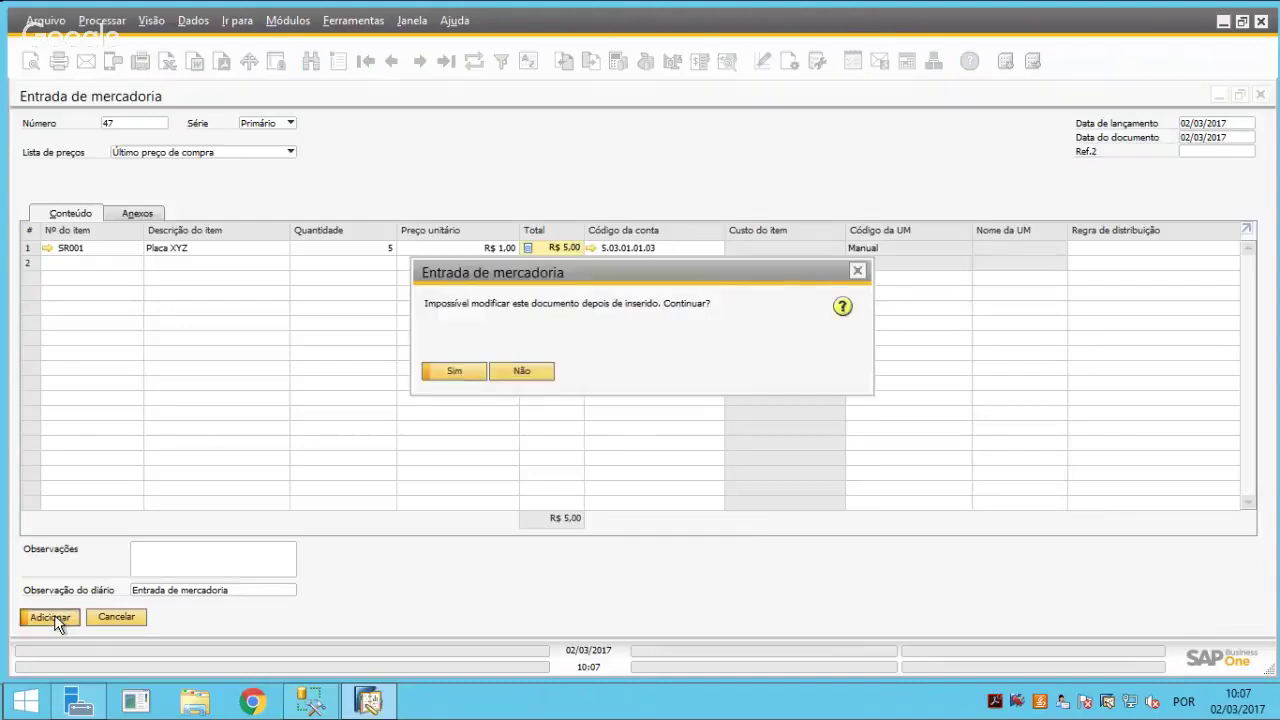
click(453, 371)
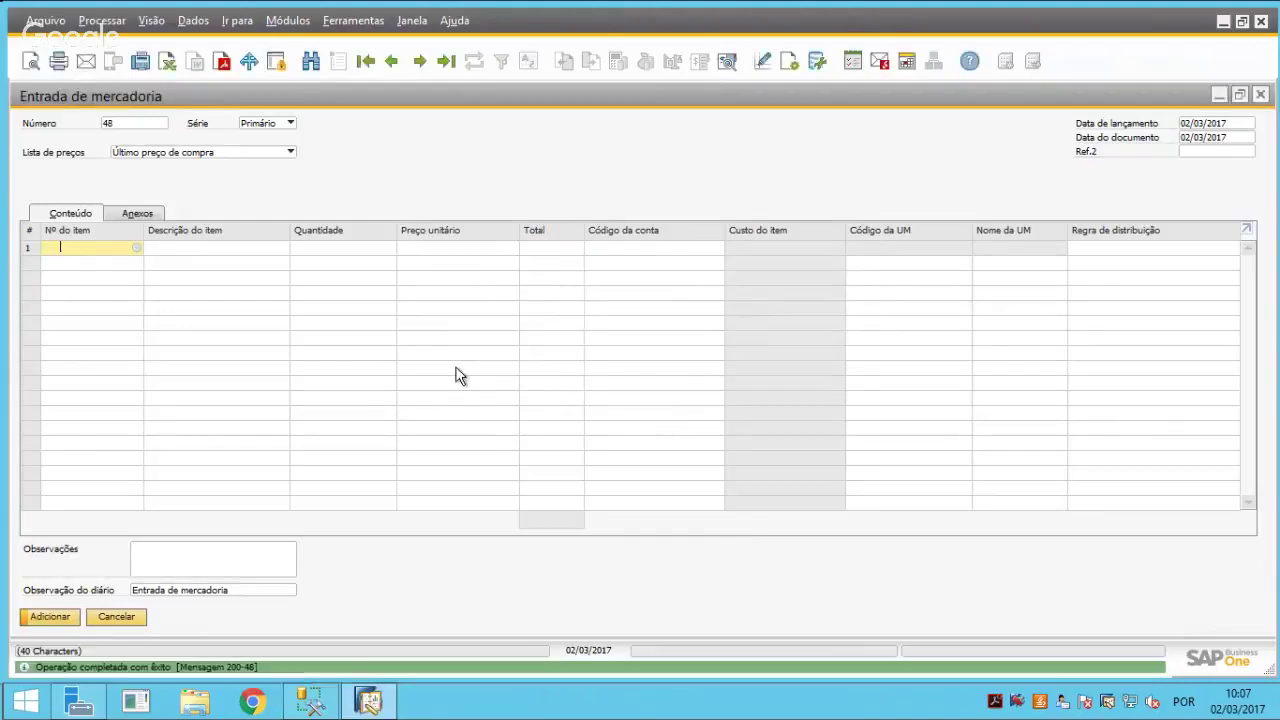
Display the last Entrada de mercadoria and open item SR001's master record from its row to check the warehouse stock
click(445, 64)
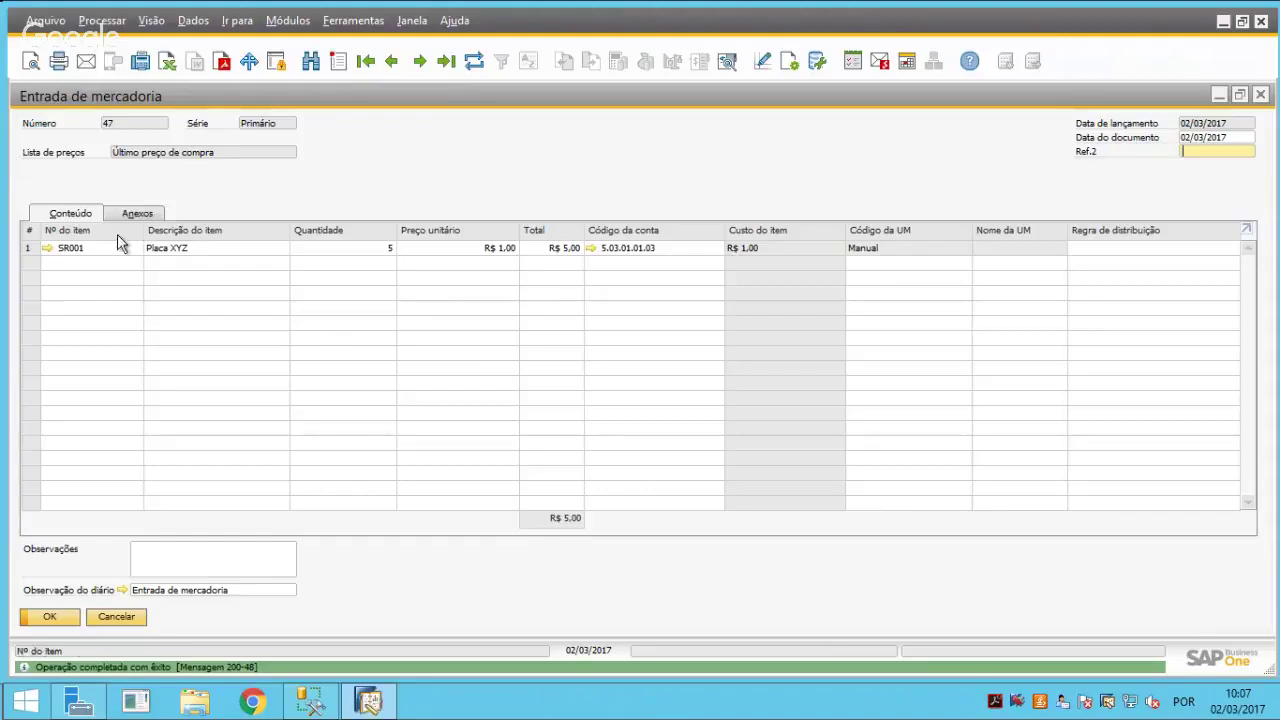
mouse_move(44, 253)
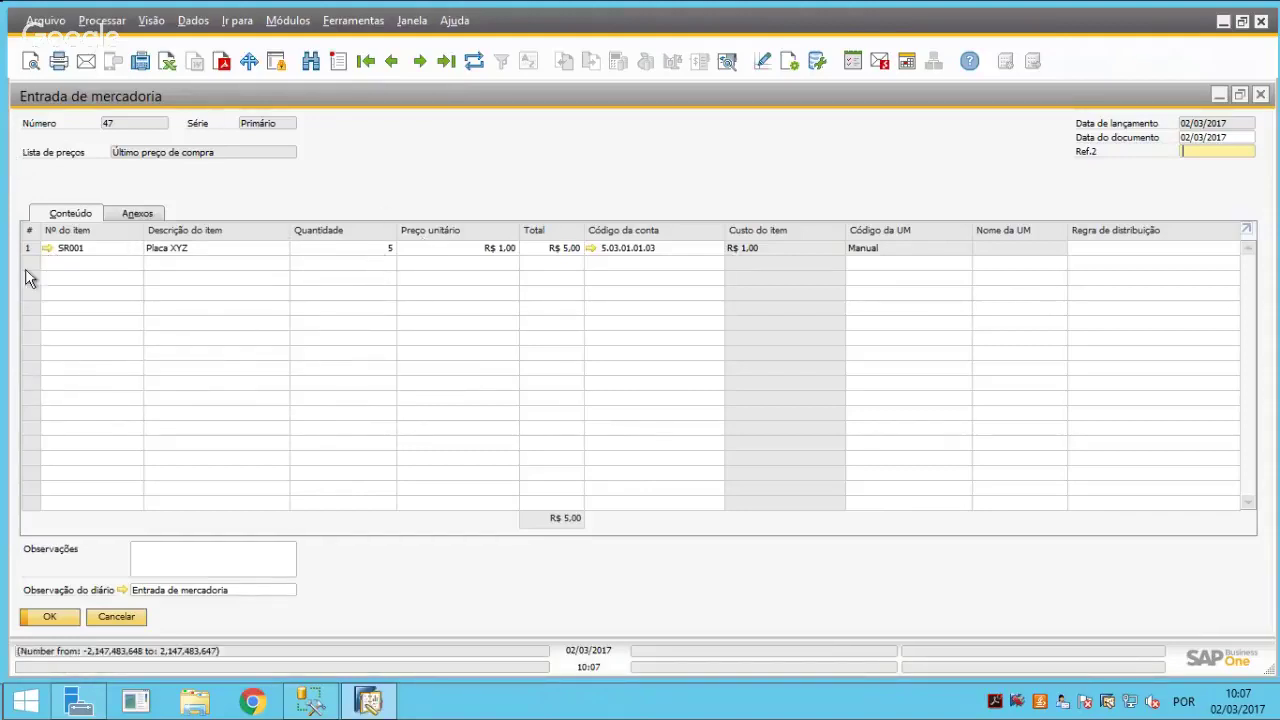
click(46, 248)
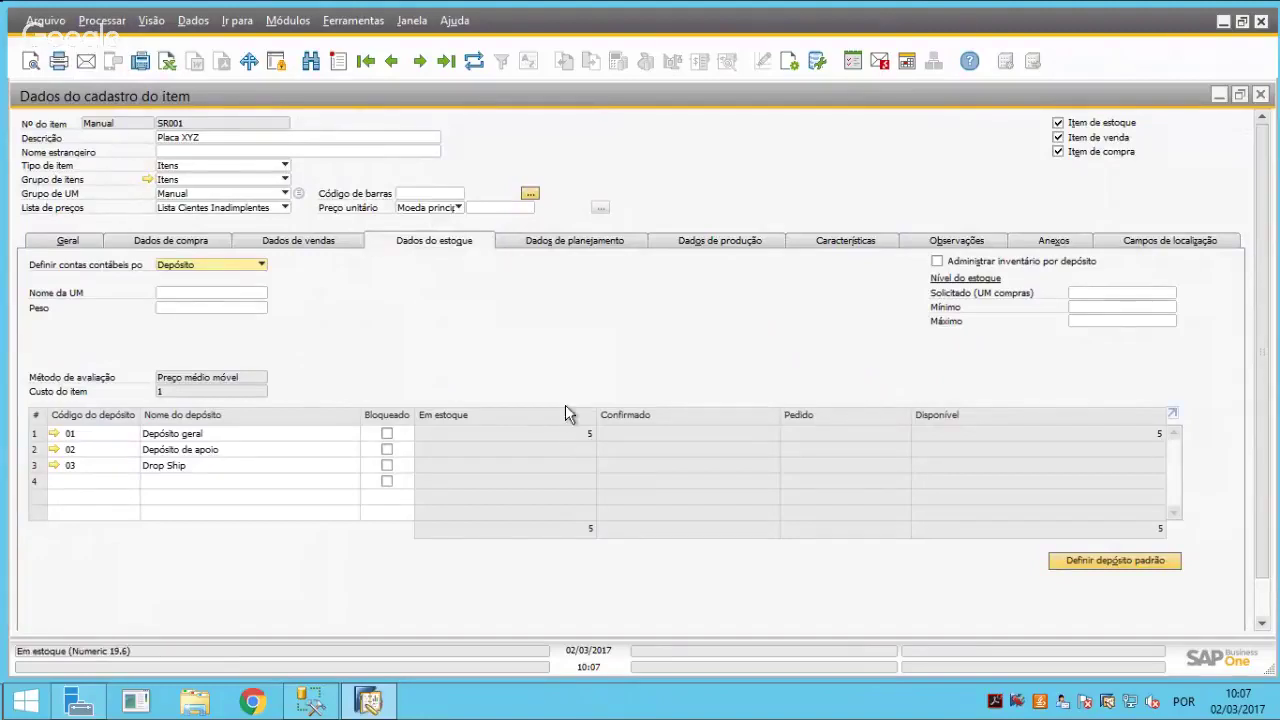
Open the Relatório de transações por nº de série for item SR001
right_click(592, 337)
right_click(530, 324)
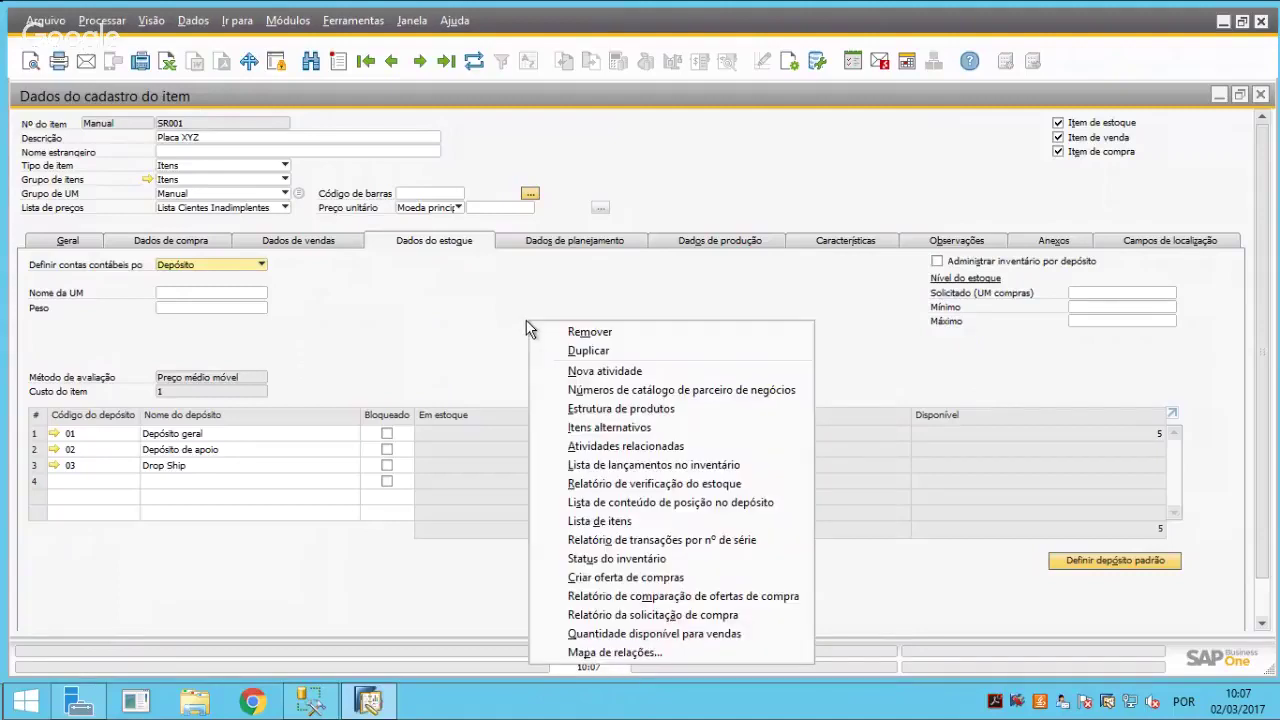
click(600, 543)
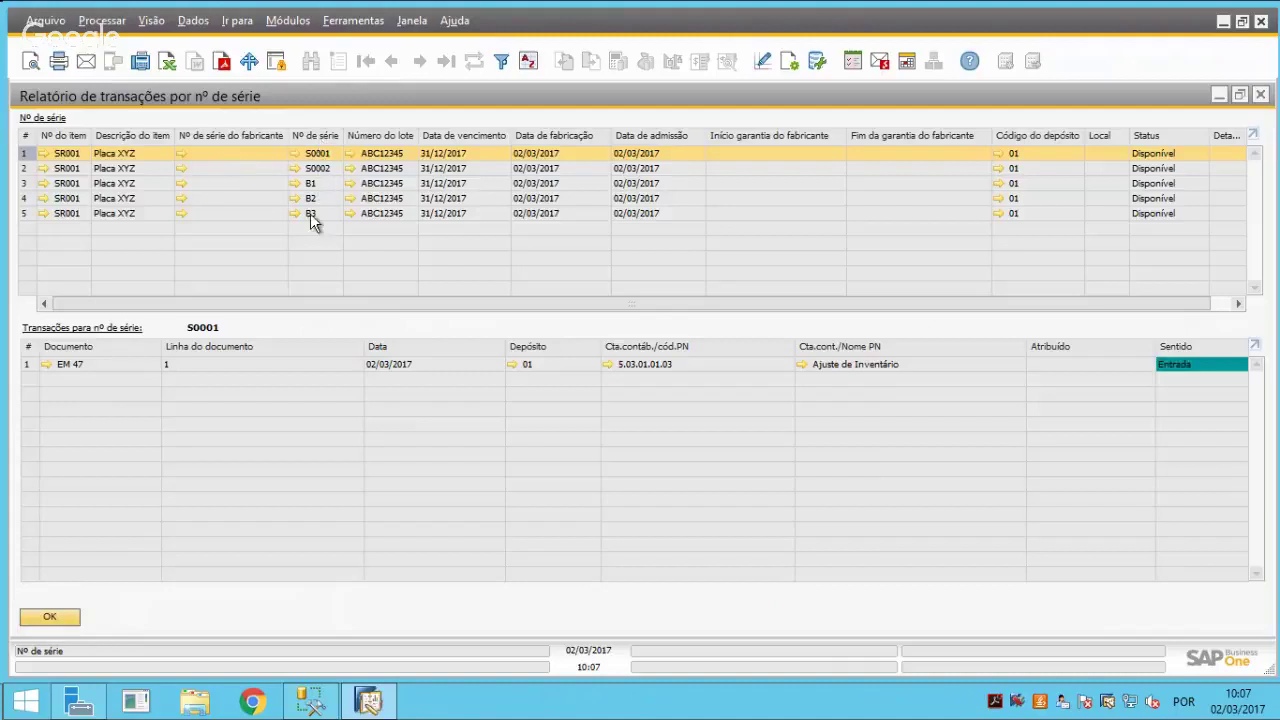
Examine the transactions of serials S0002, B1, B2 and B3 in turn, and close the report
click(376, 171)
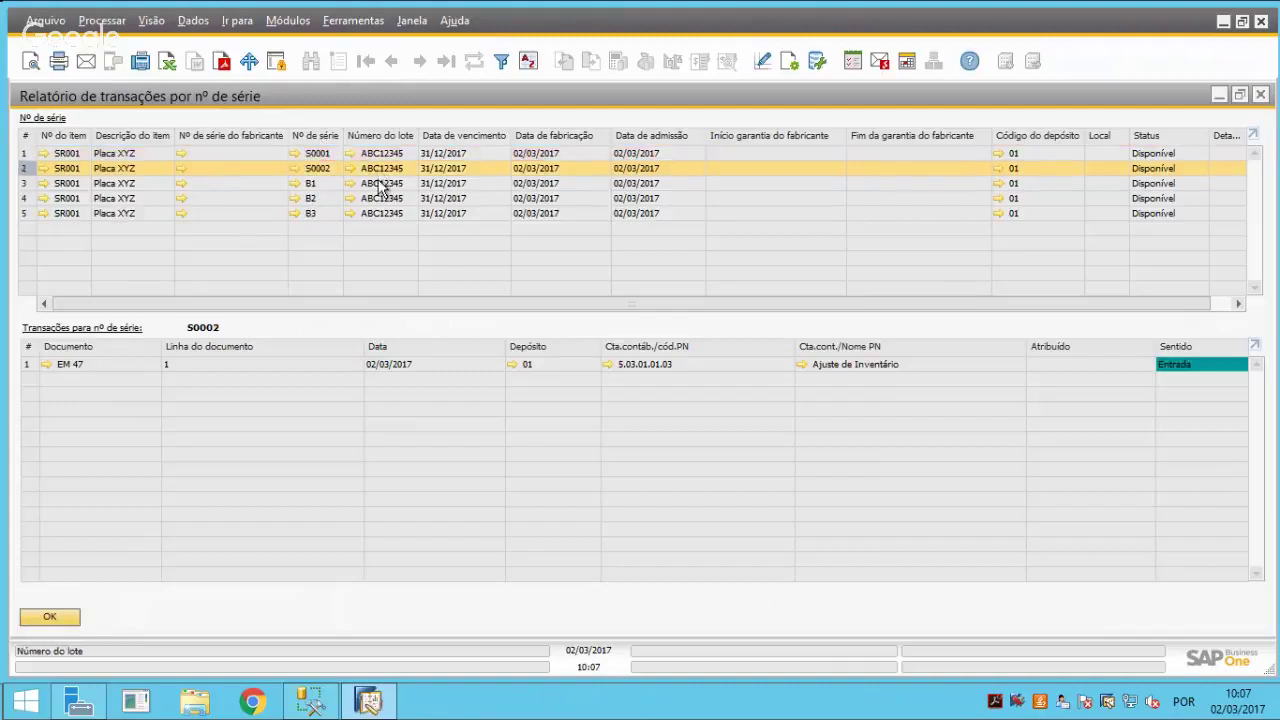
click(381, 188)
click(386, 202)
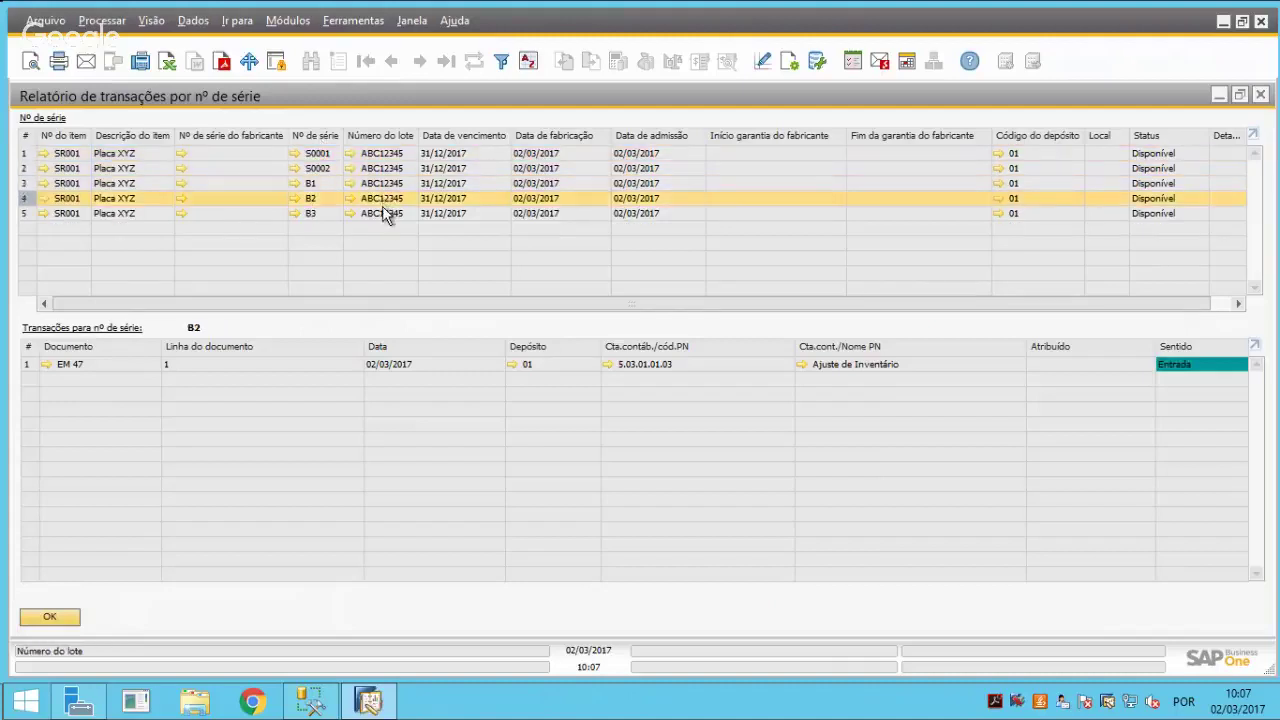
click(386, 214)
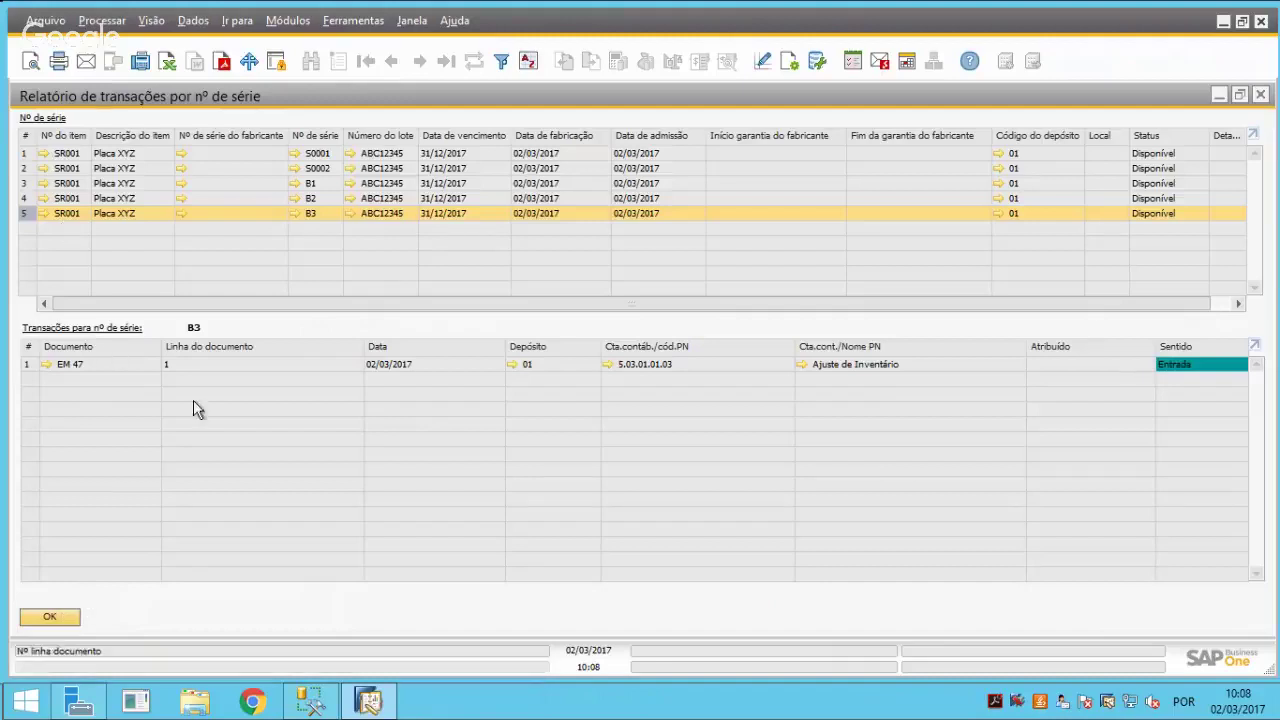
click(49, 616)
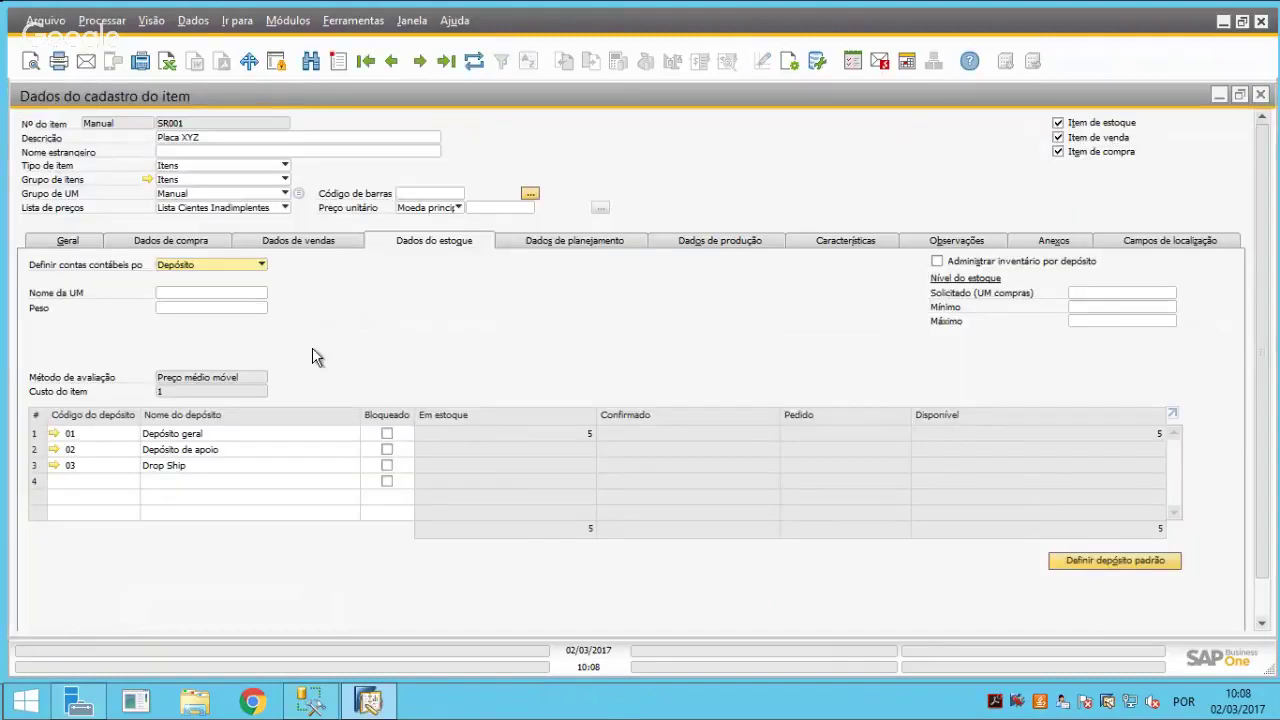
Close the open item and receipt records, and start a Saída de mercadorias for item SR001 with quantity 1
key(Escape)
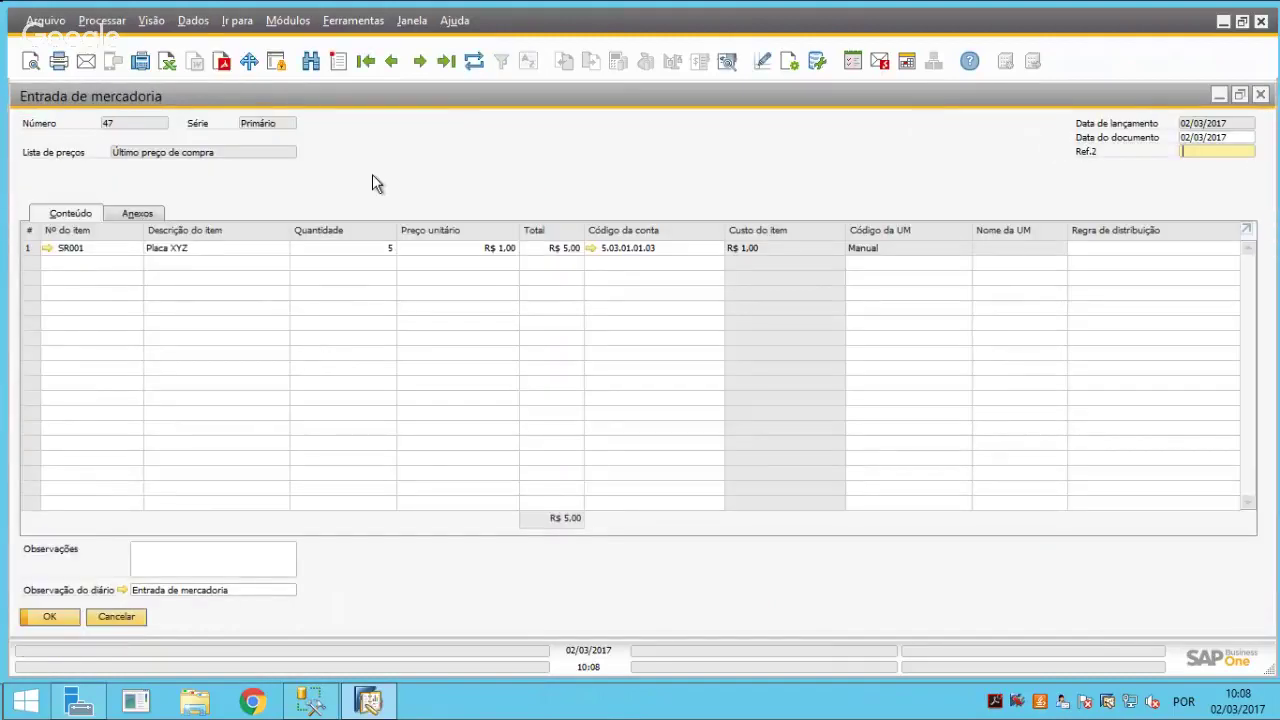
key(Escape)
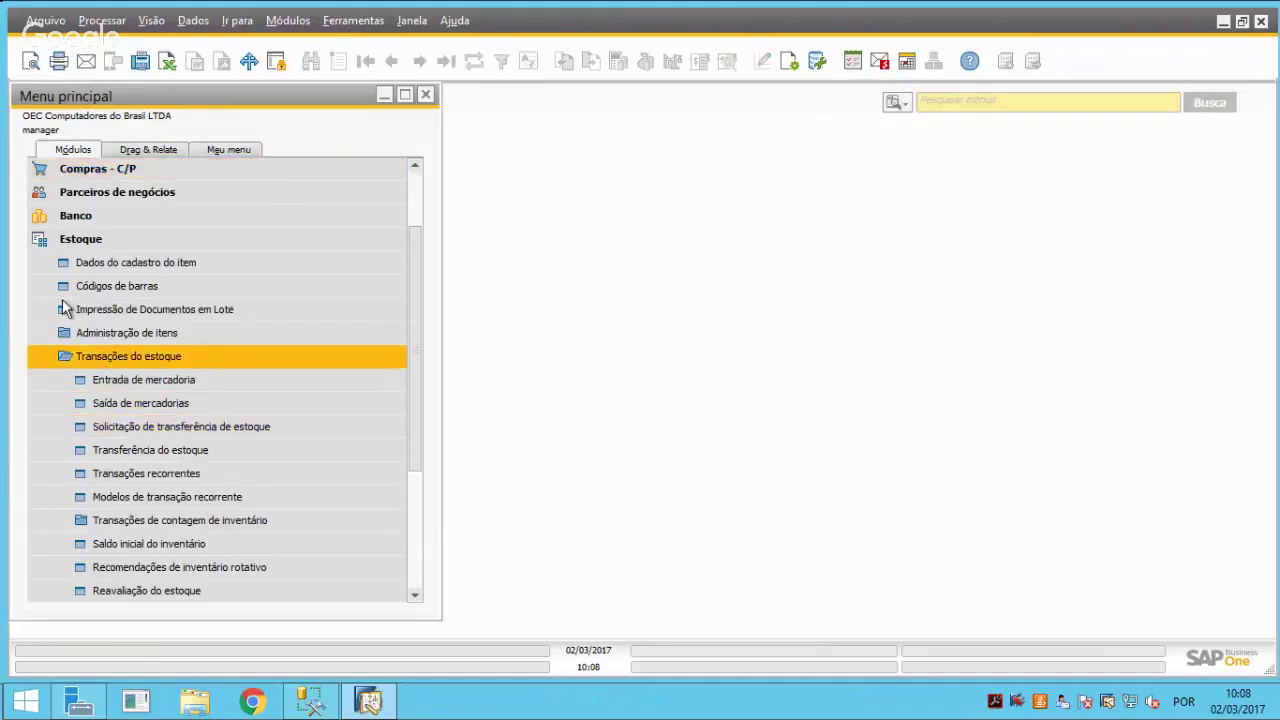
click(175, 403)
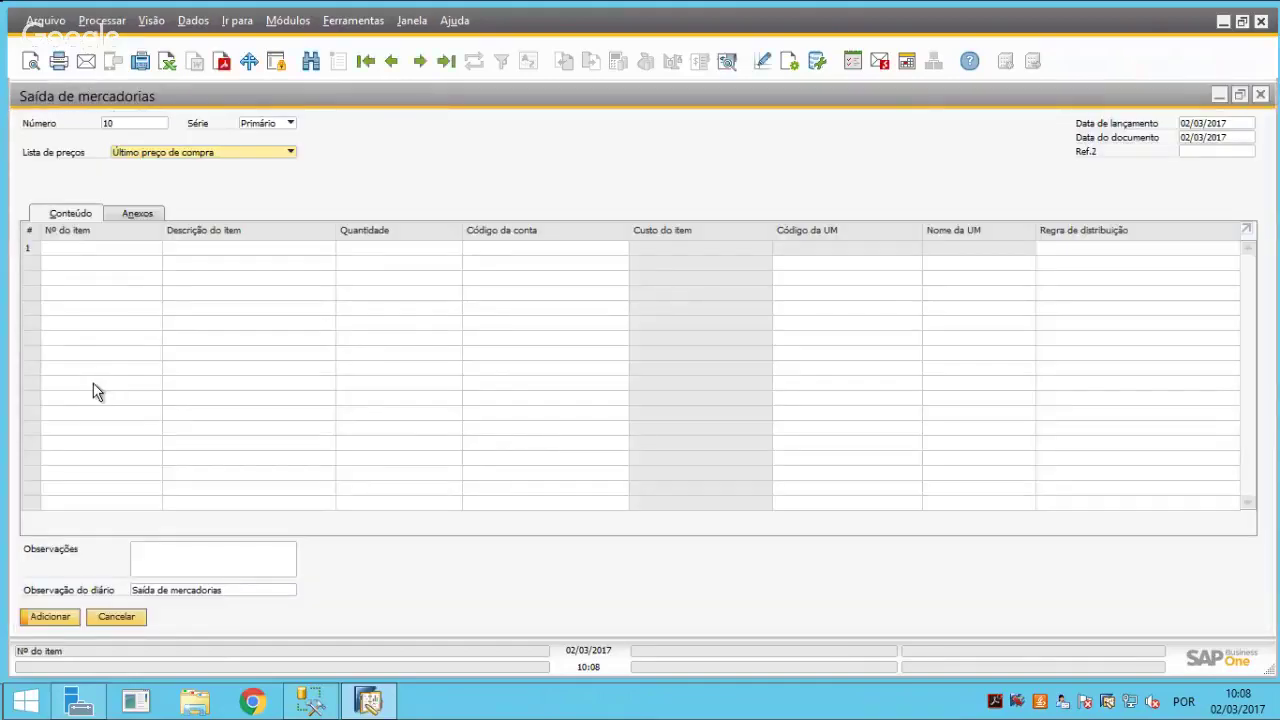
click(108, 248)
text(s)
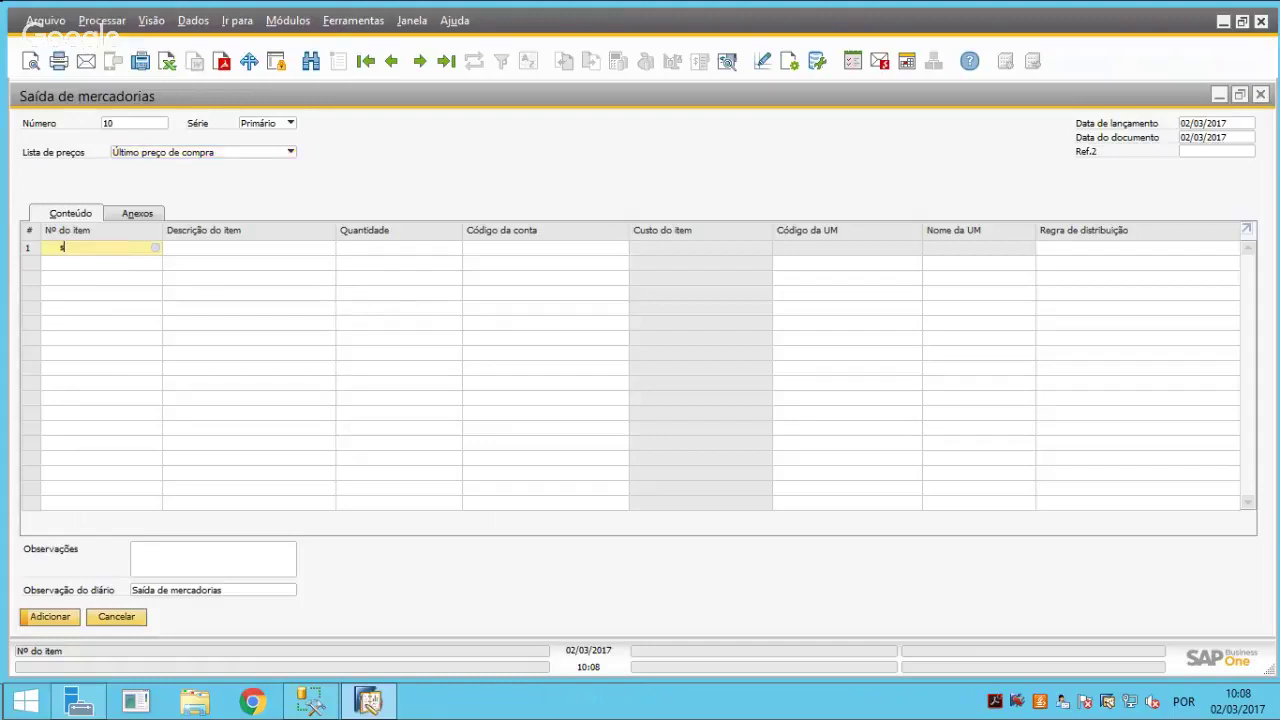
text(r)
key(Tab)
key(Tab)
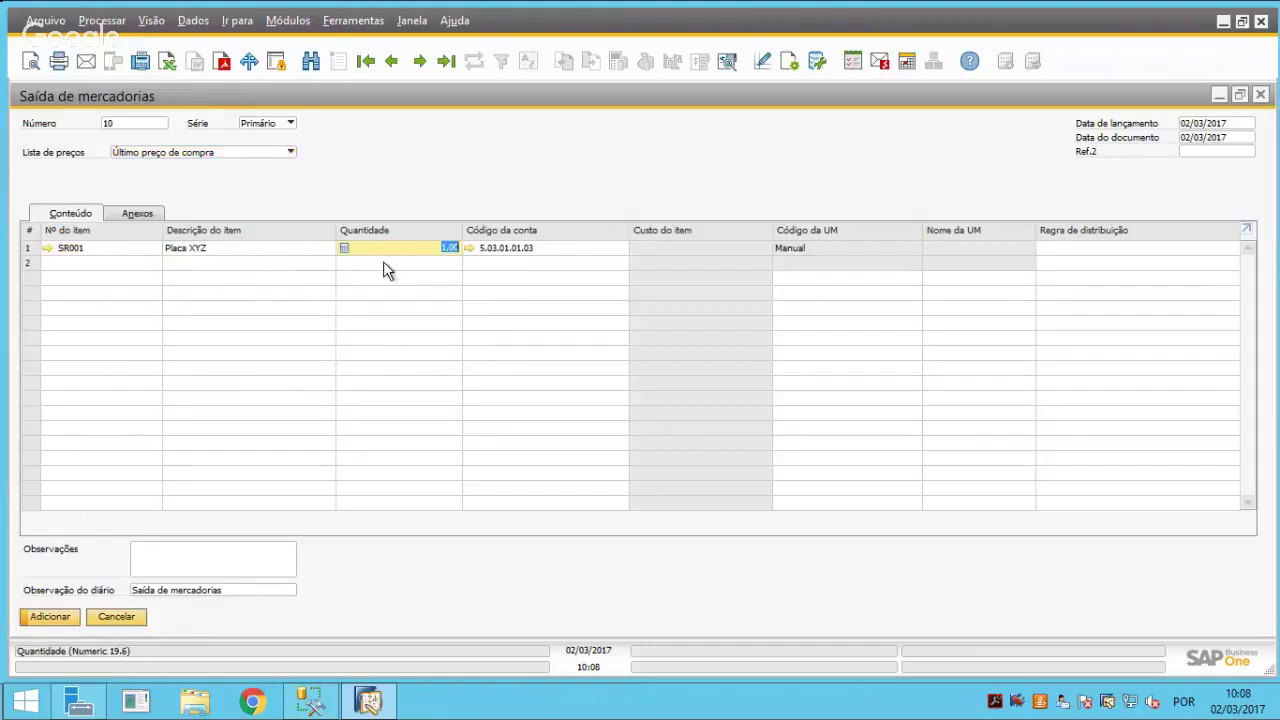
text(1)
key(Tab)
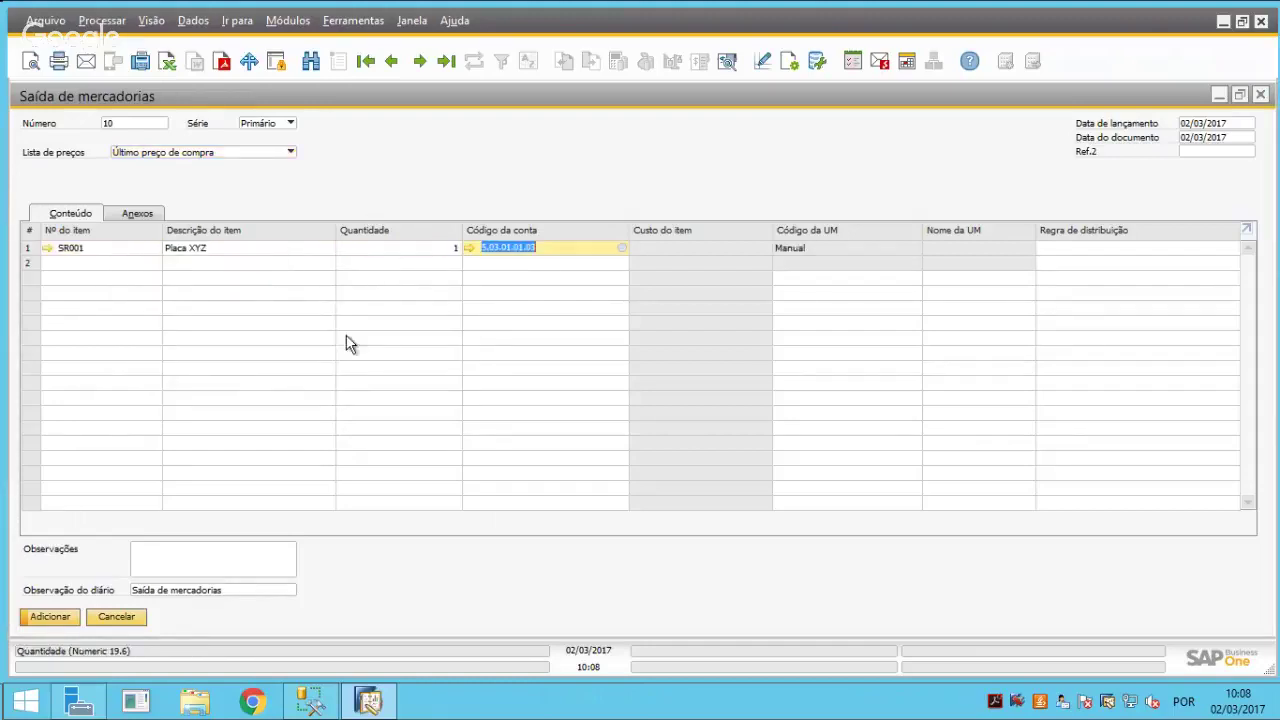
Allocate serial S0001 by automatic selection and add the Saída de mercadorias, accepting that it cannot be modified
click(52, 618)
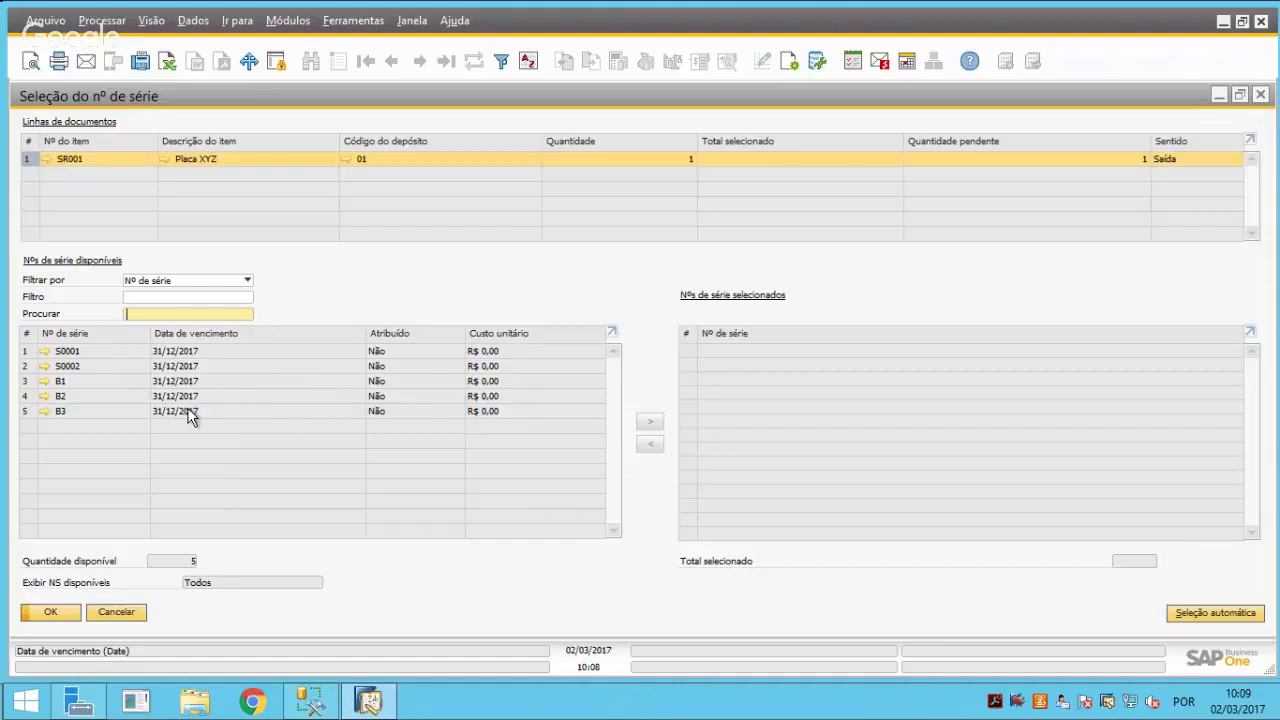
click(1192, 615)
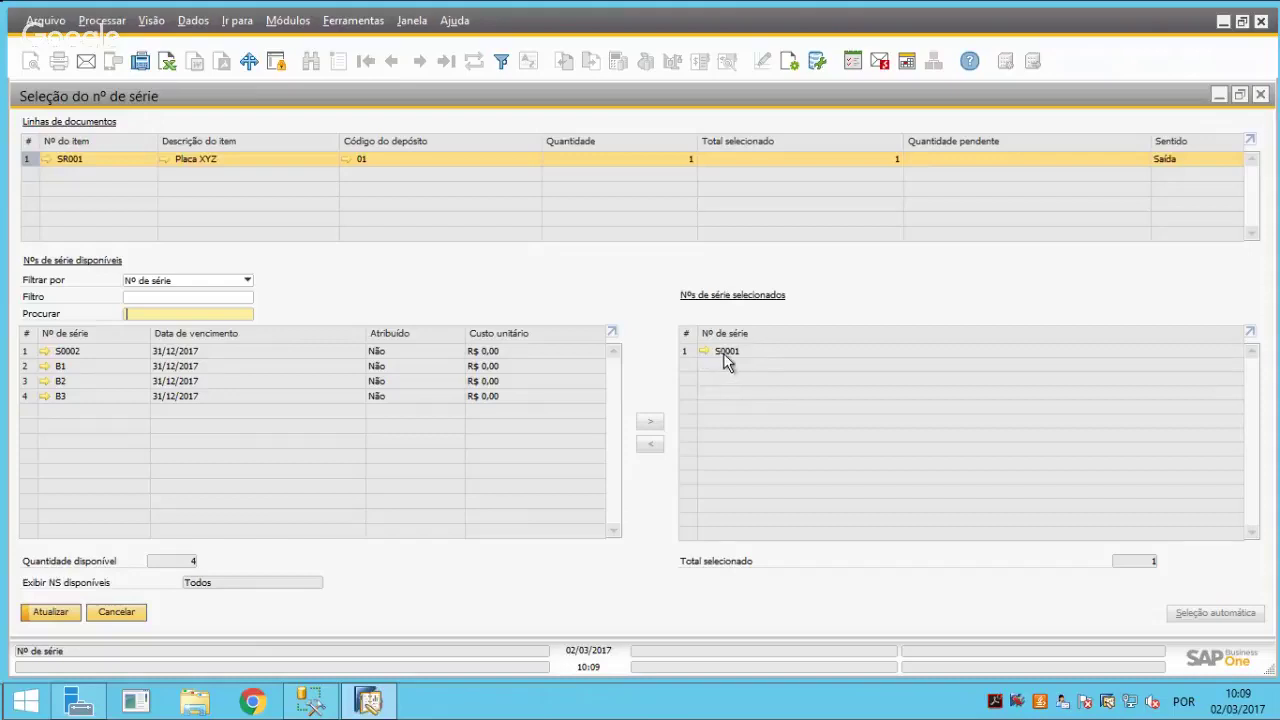
click(49, 612)
click(51, 617)
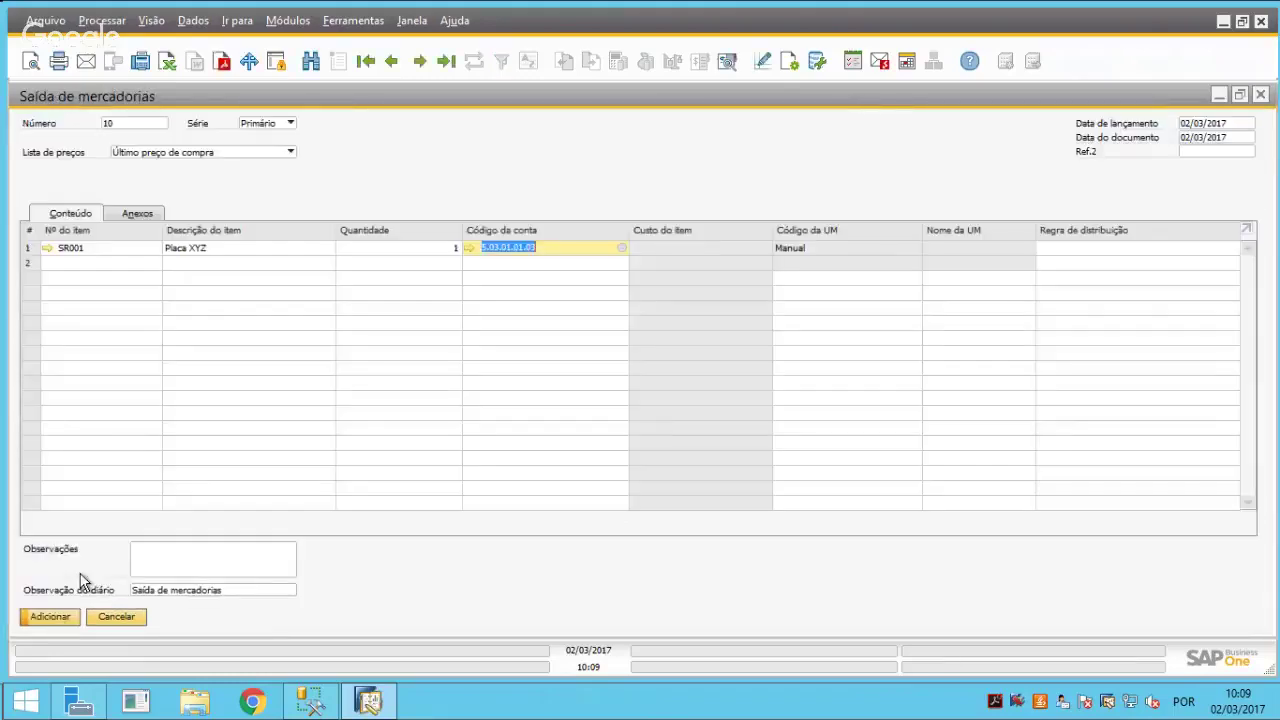
click(55, 616)
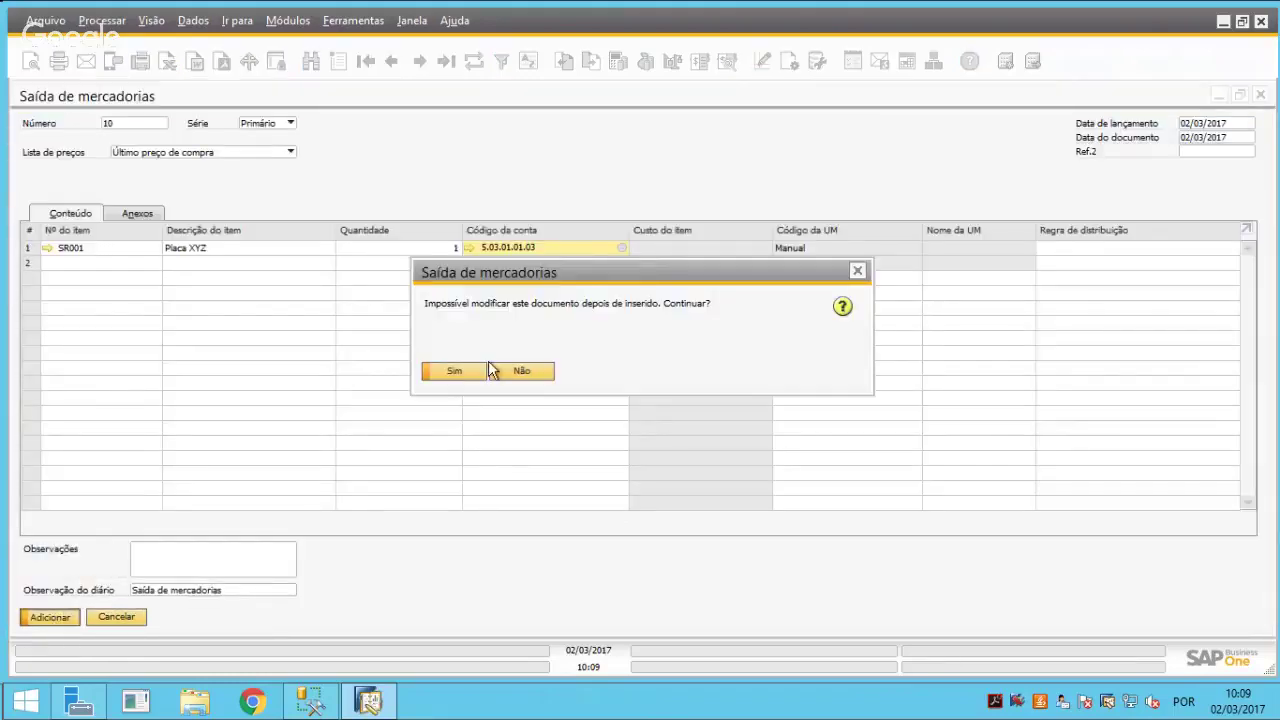
click(448, 368)
Display the last Saída de mercadorias and open item SR001's master record from its row to check the warehouse stock
click(446, 61)
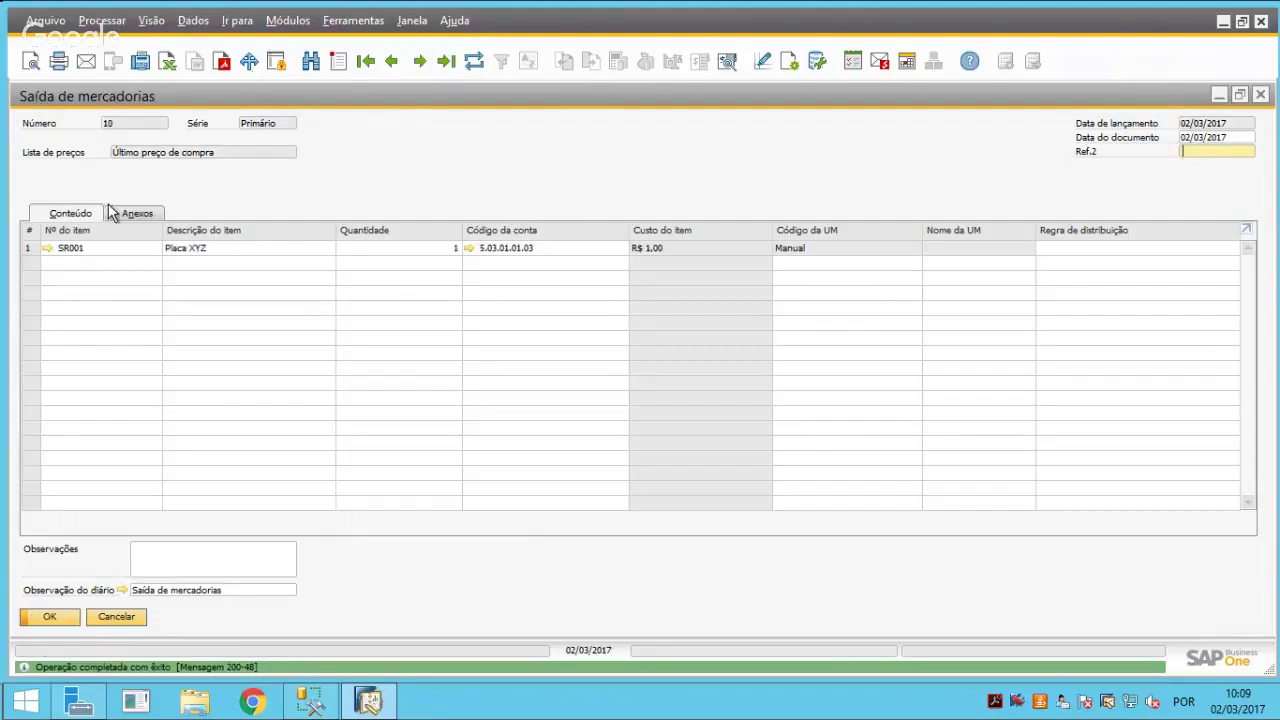
click(46, 247)
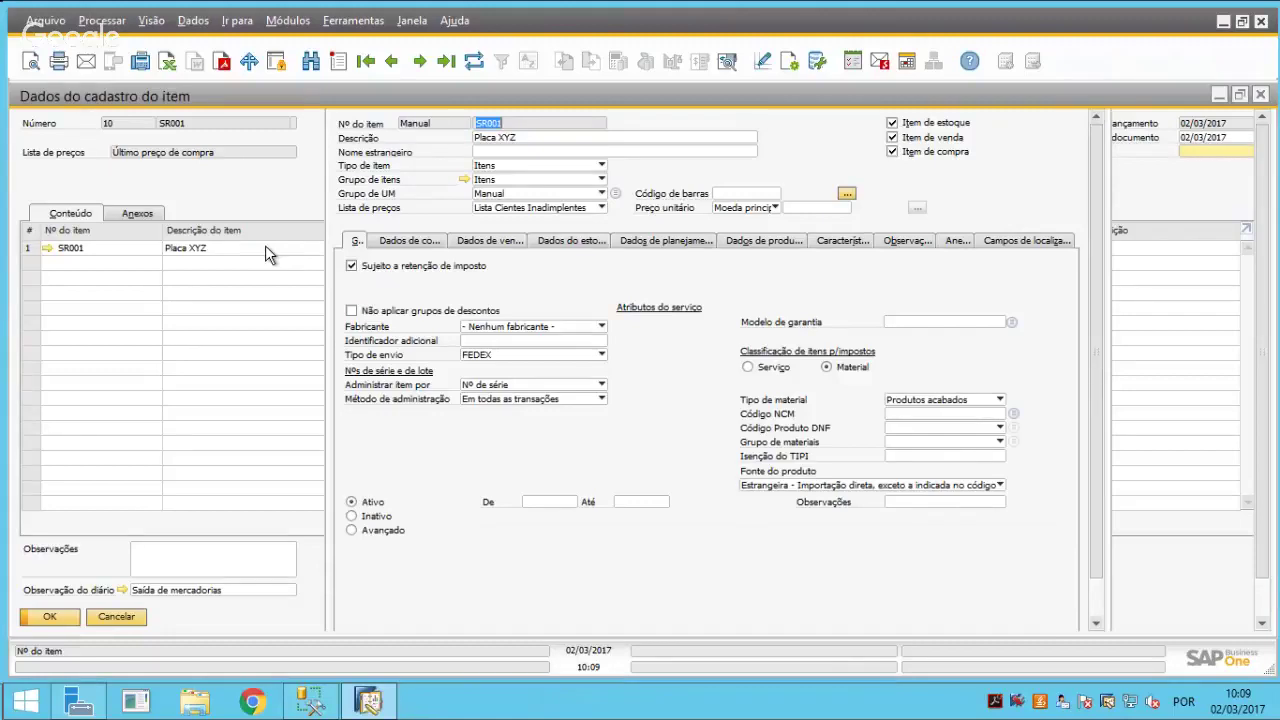
click(430, 241)
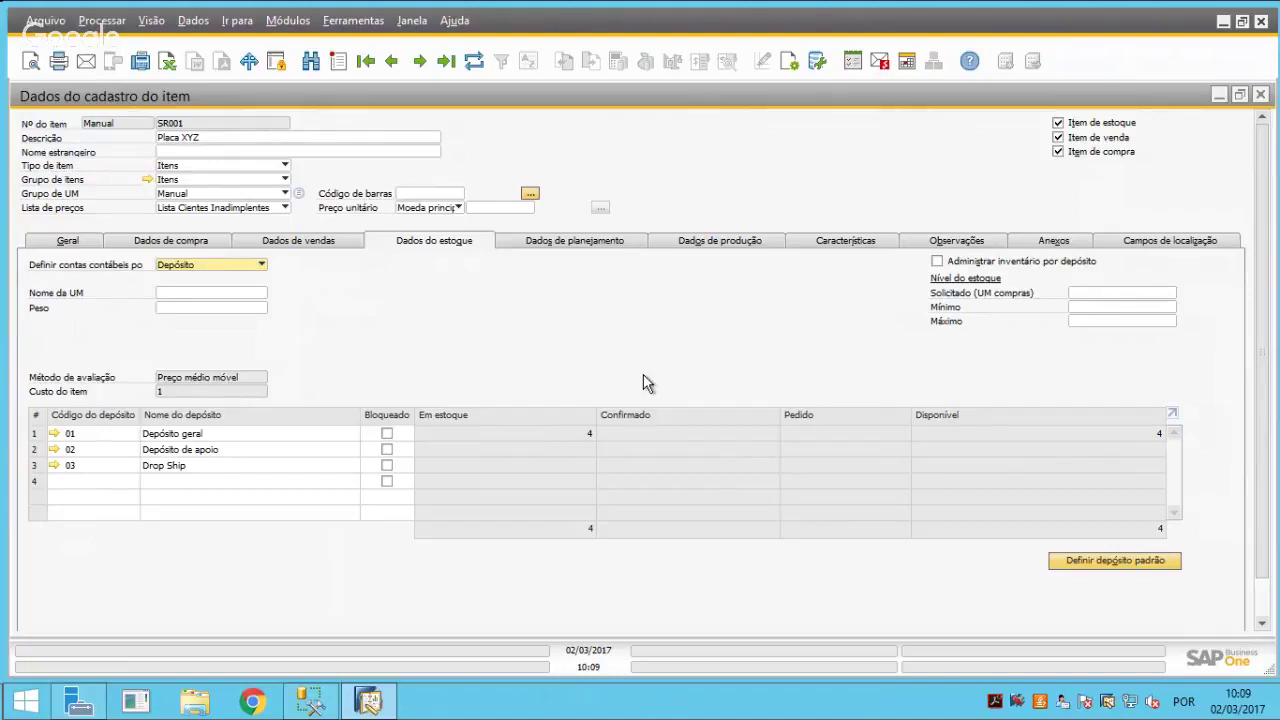
Examine serial S0001's status and movements in SR001's Relatório de transações por nº de série, and close the report and open records
right_click(562, 306)
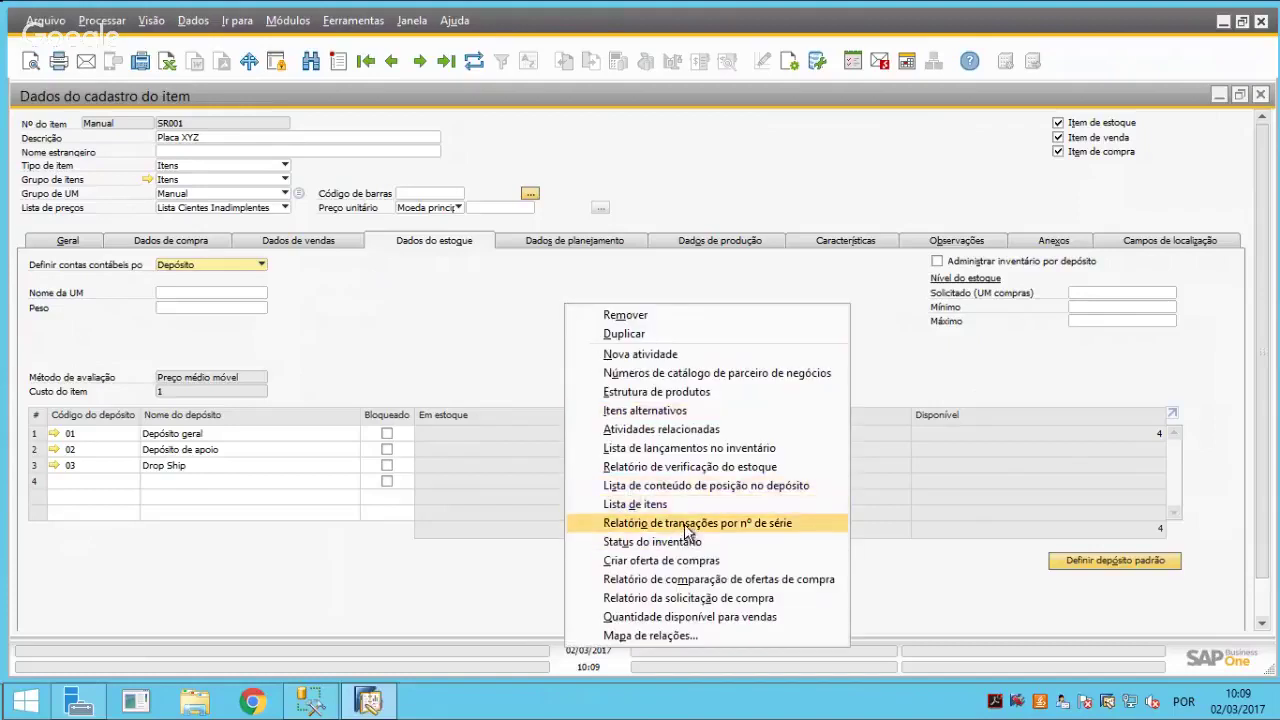
click(686, 523)
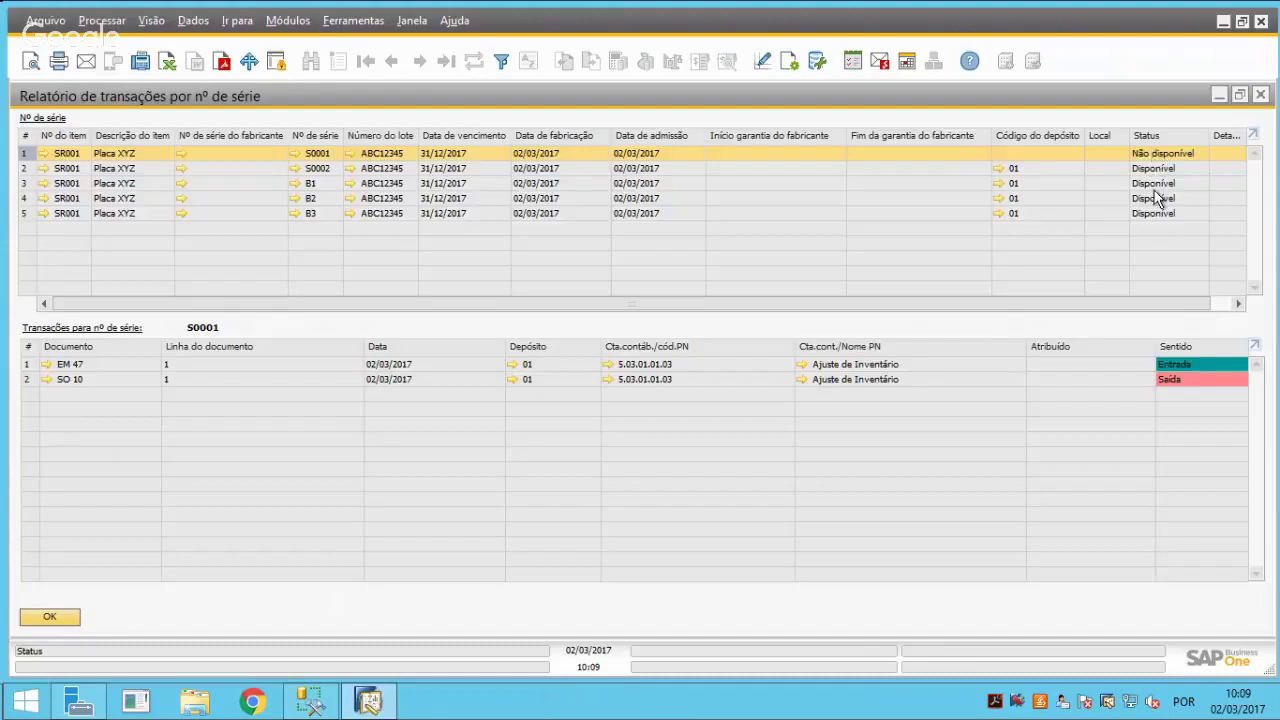
click(433, 364)
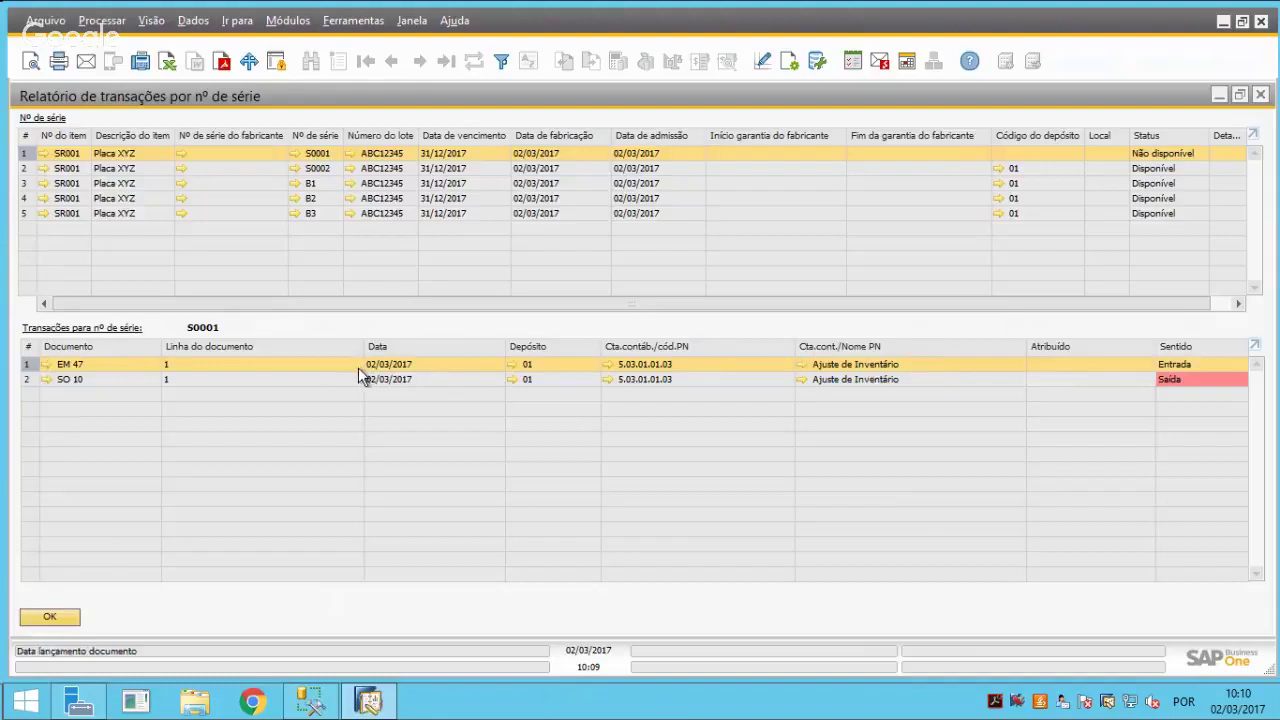
click(394, 380)
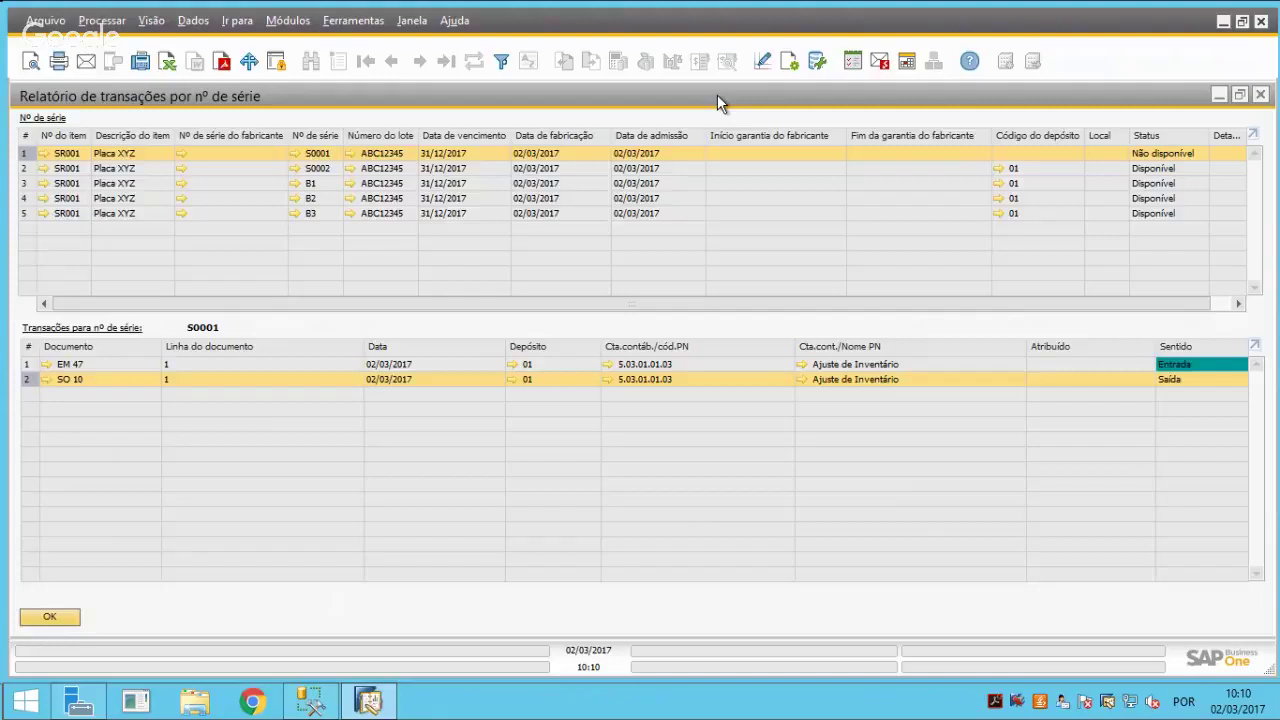
click(50, 617)
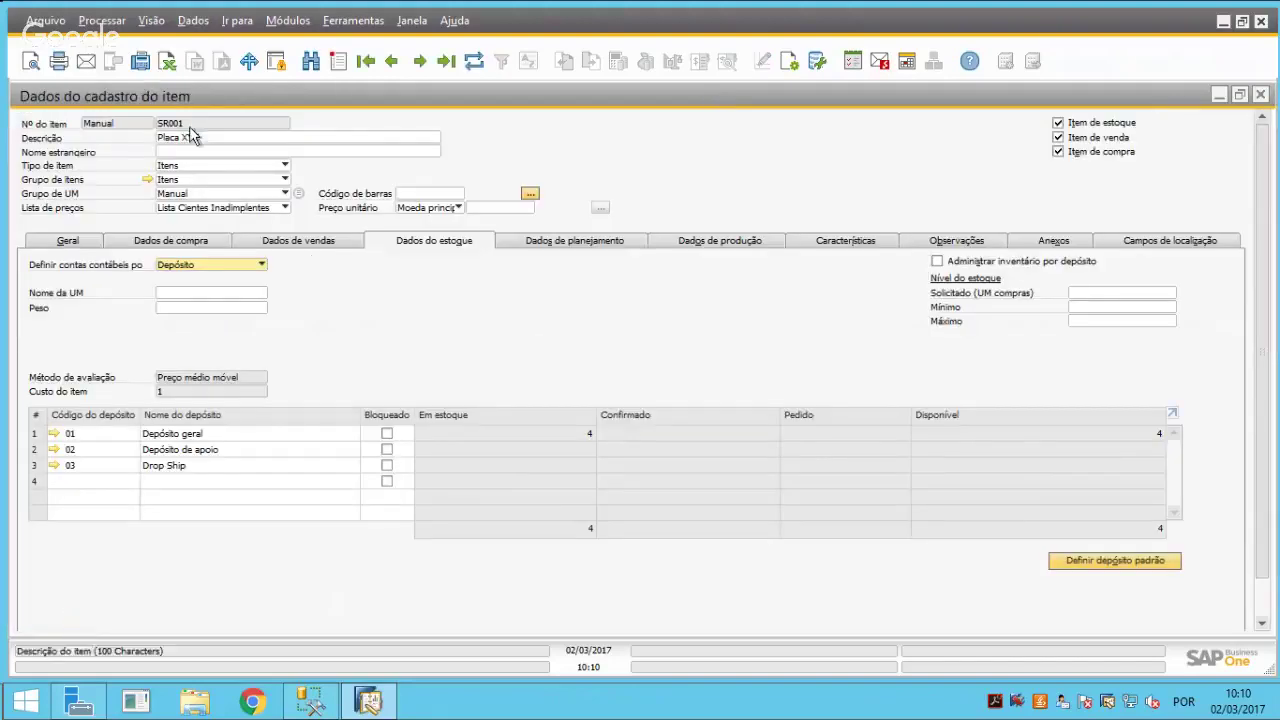
key(Escape)
key(Escape)
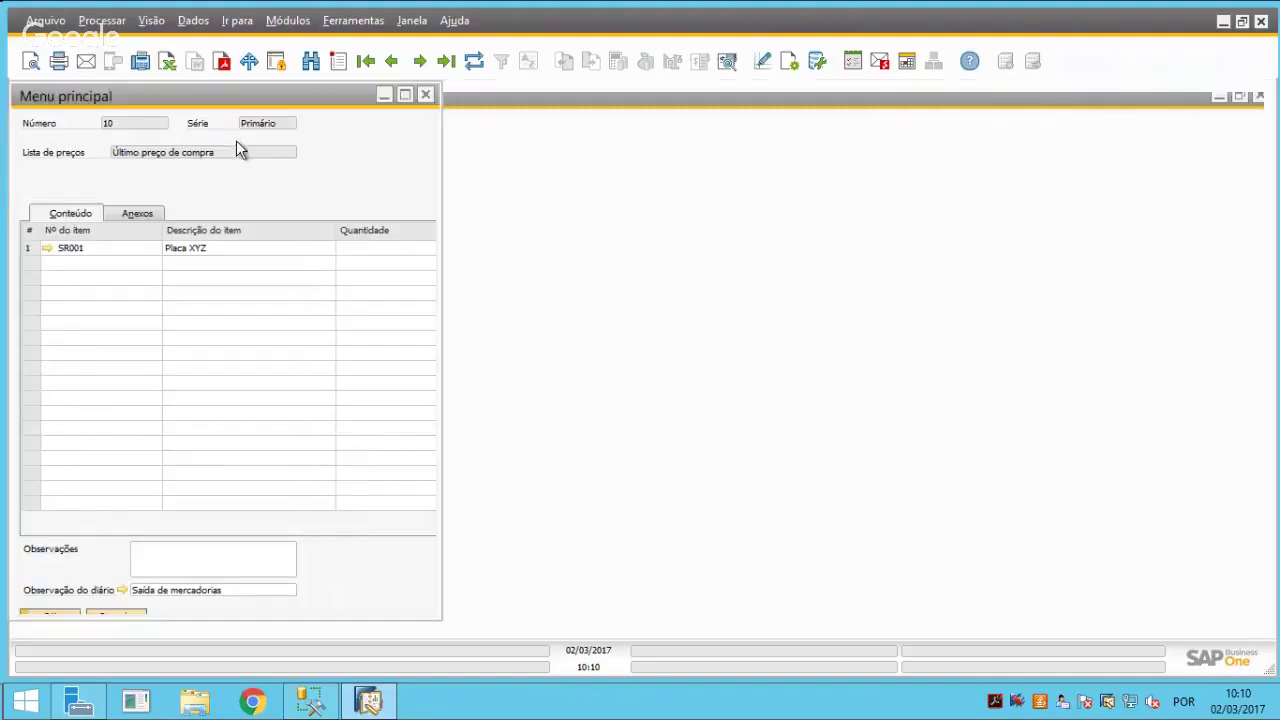
Start a new item master record with item number L0001 and description Medicamento ABC
click(105, 362)
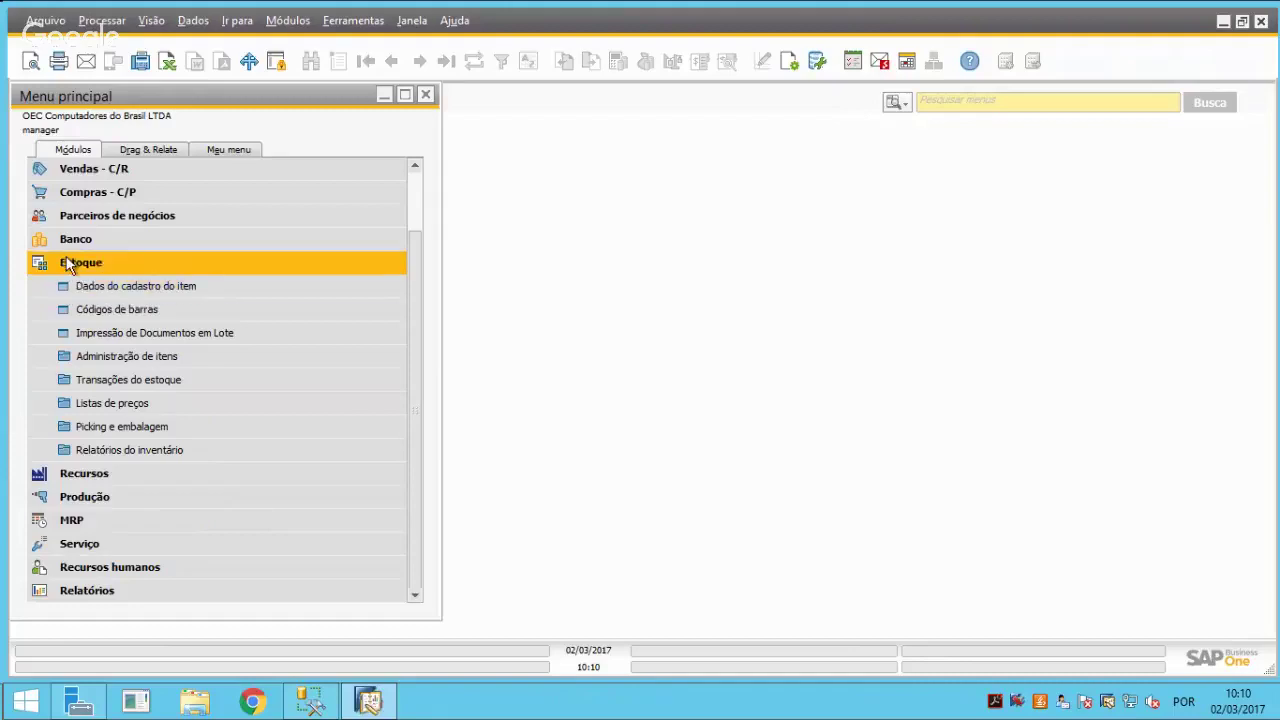
click(119, 286)
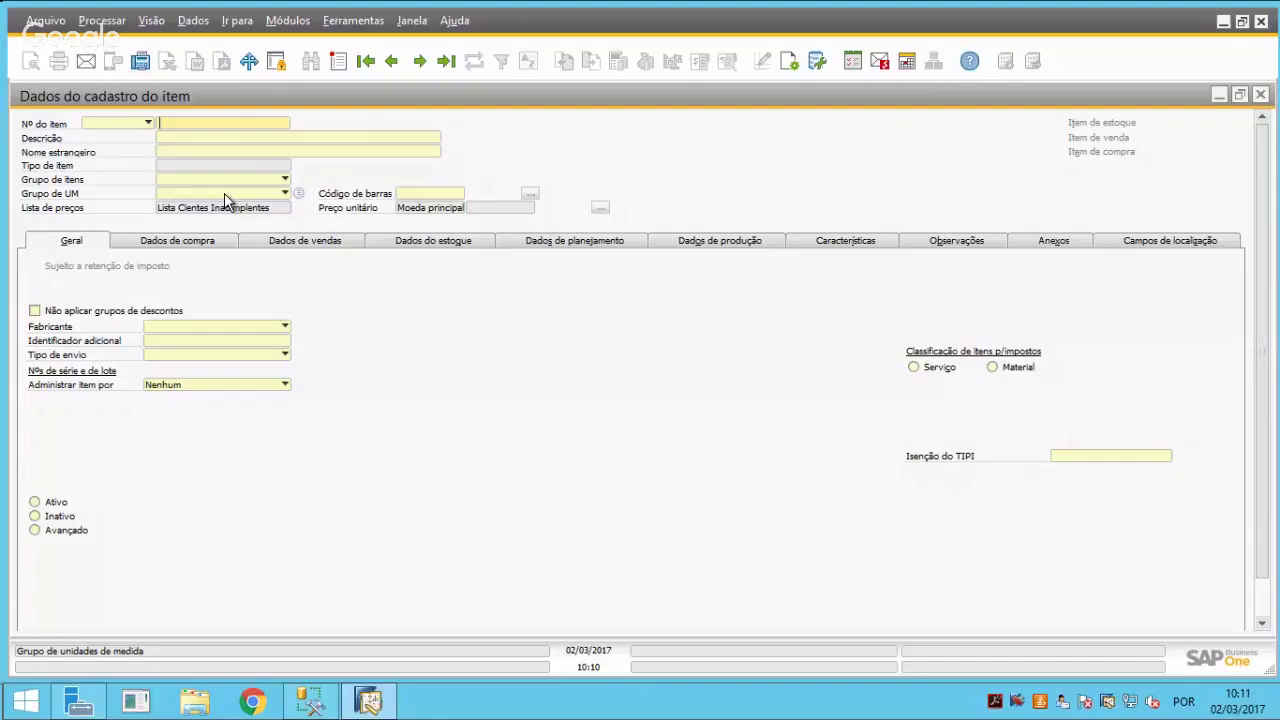
click(338, 61)
text(L0001)
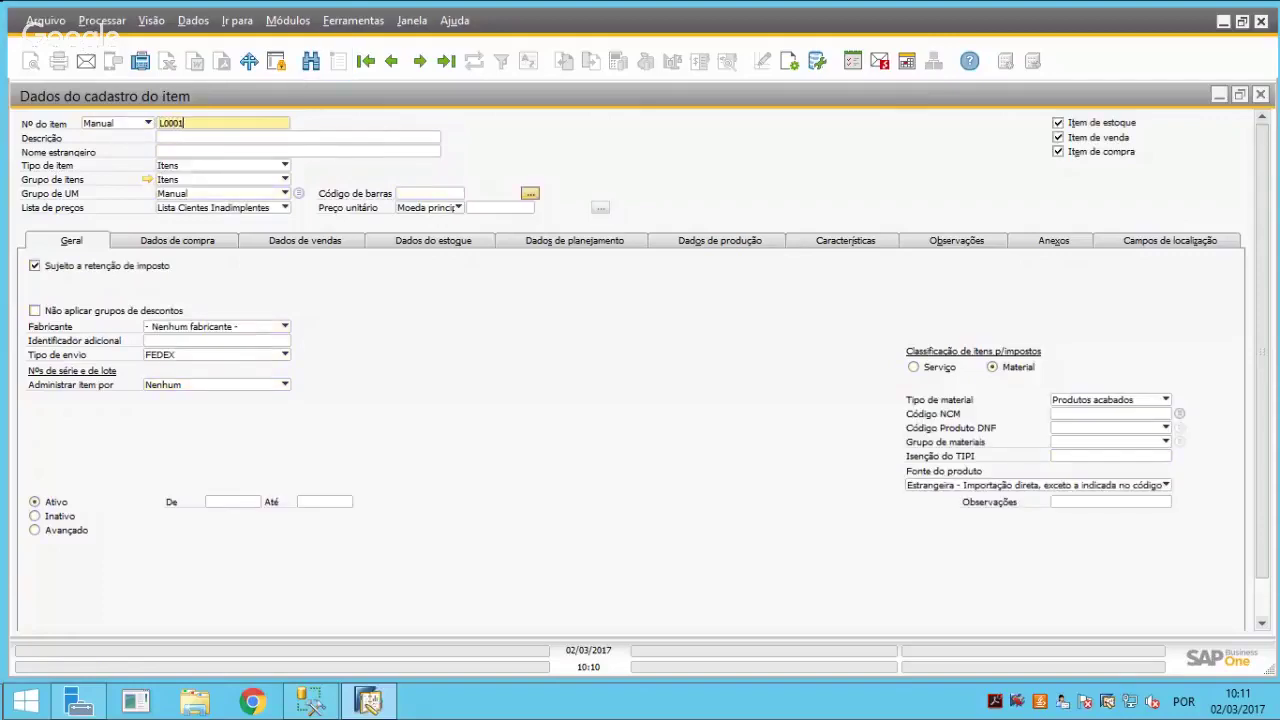
key(Tab)
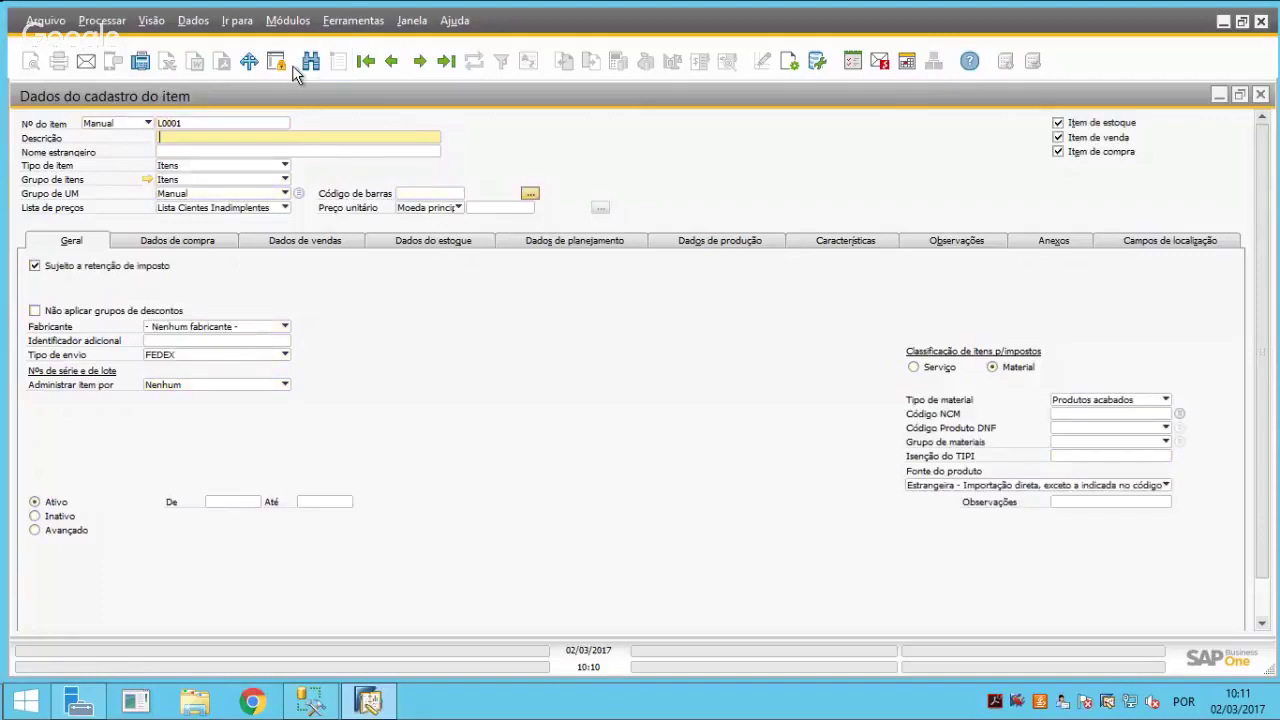
text(Ite)
text(Medicamento ABC)
key(Tab)
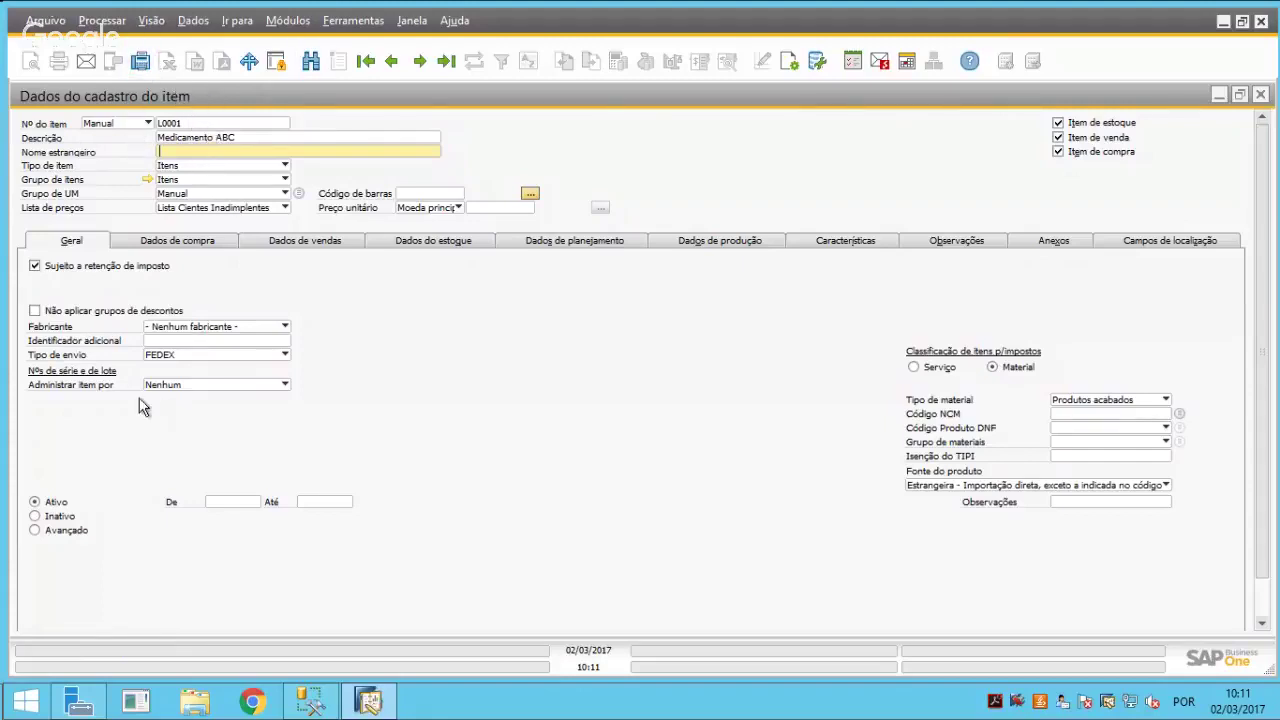
Manage item L0001 by Lotes with the method Em todas as transações, add it and close the item master data
click(179, 384)
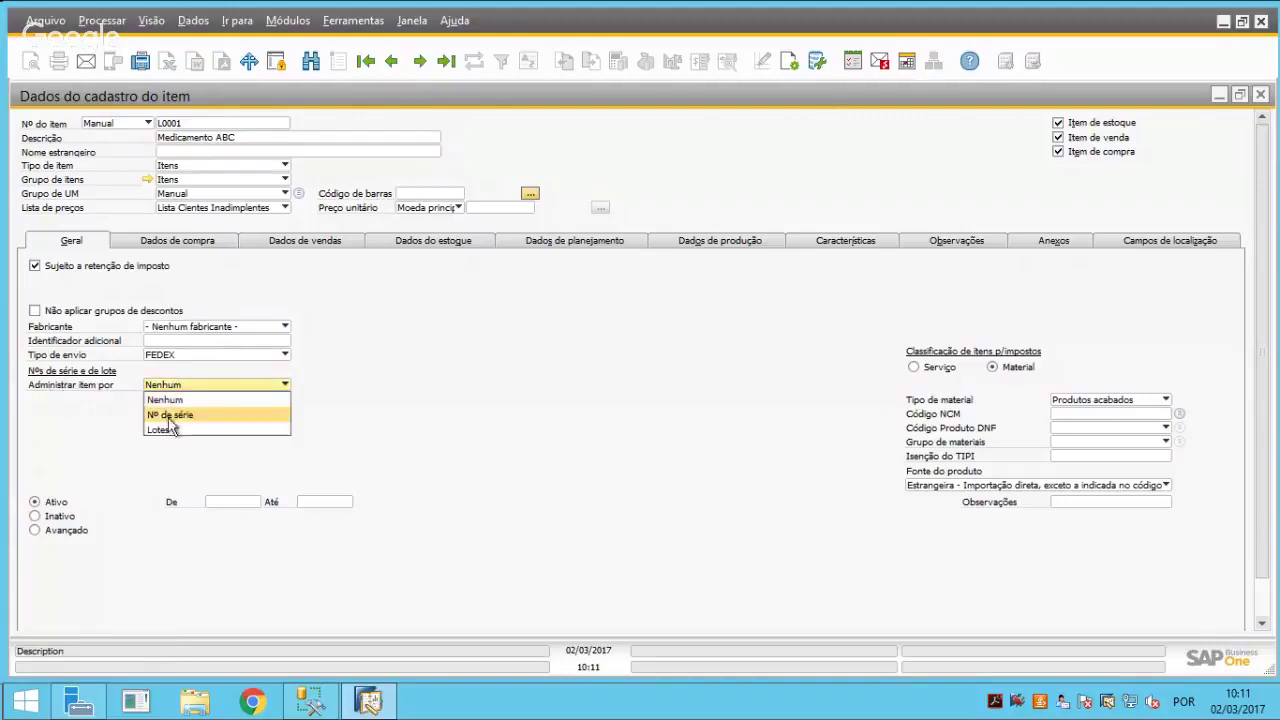
click(162, 427)
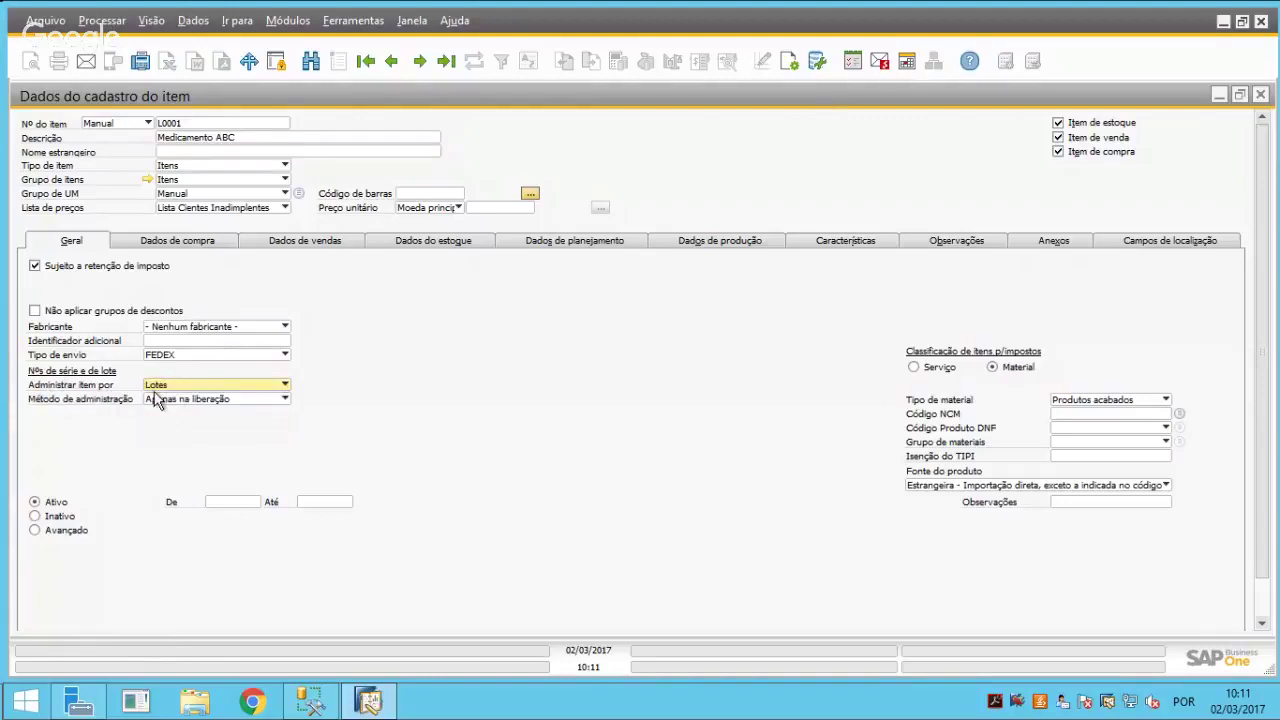
click(176, 399)
click(192, 416)
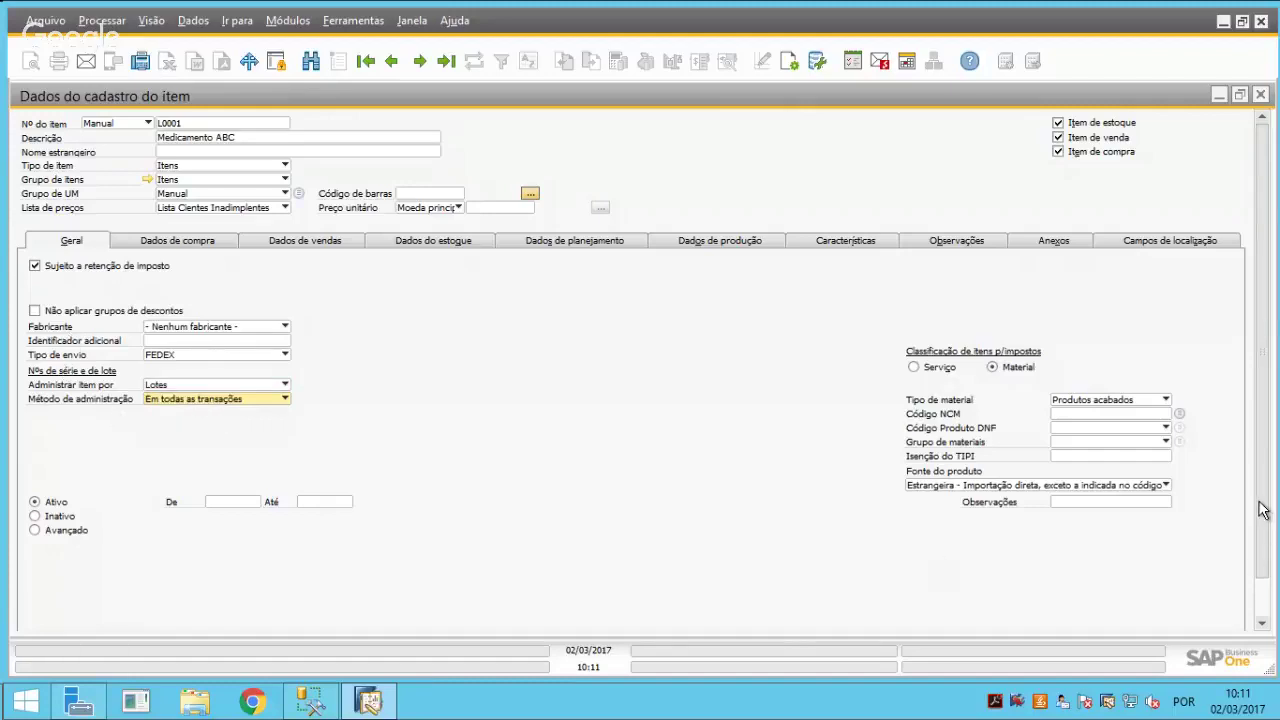
drag(1263, 512, 1263, 556)
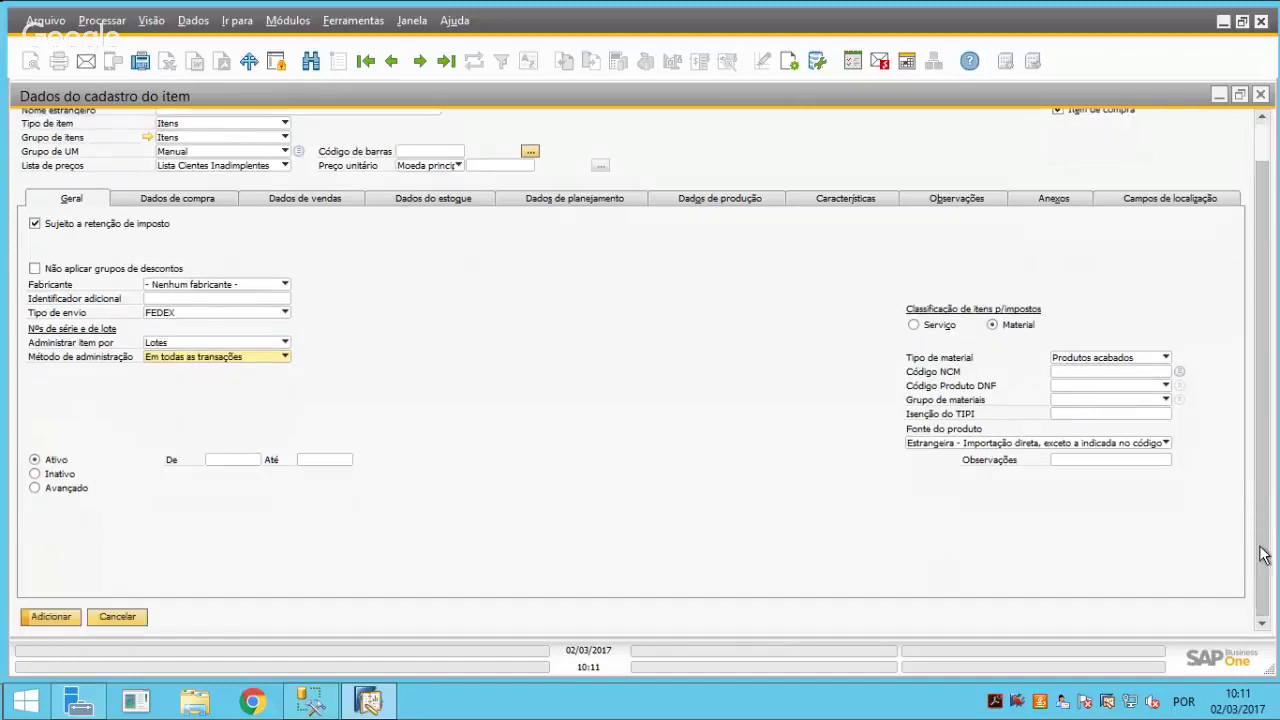
click(44, 615)
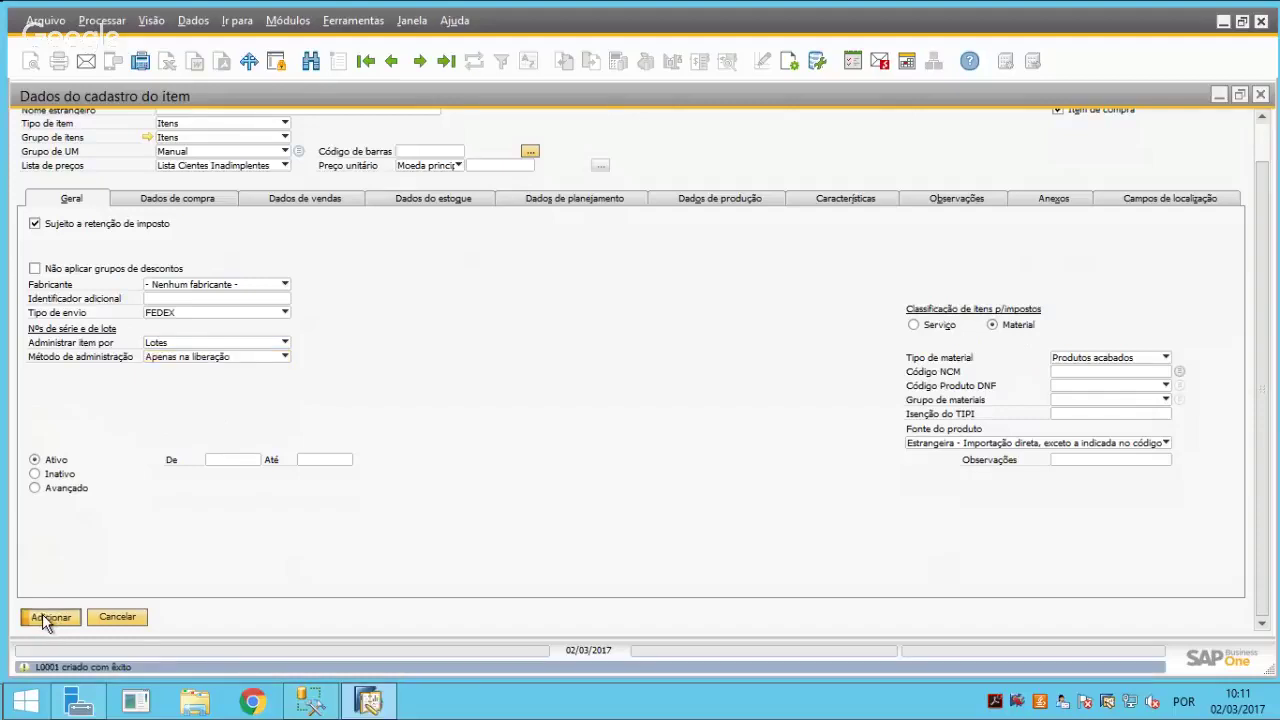
click(1263, 98)
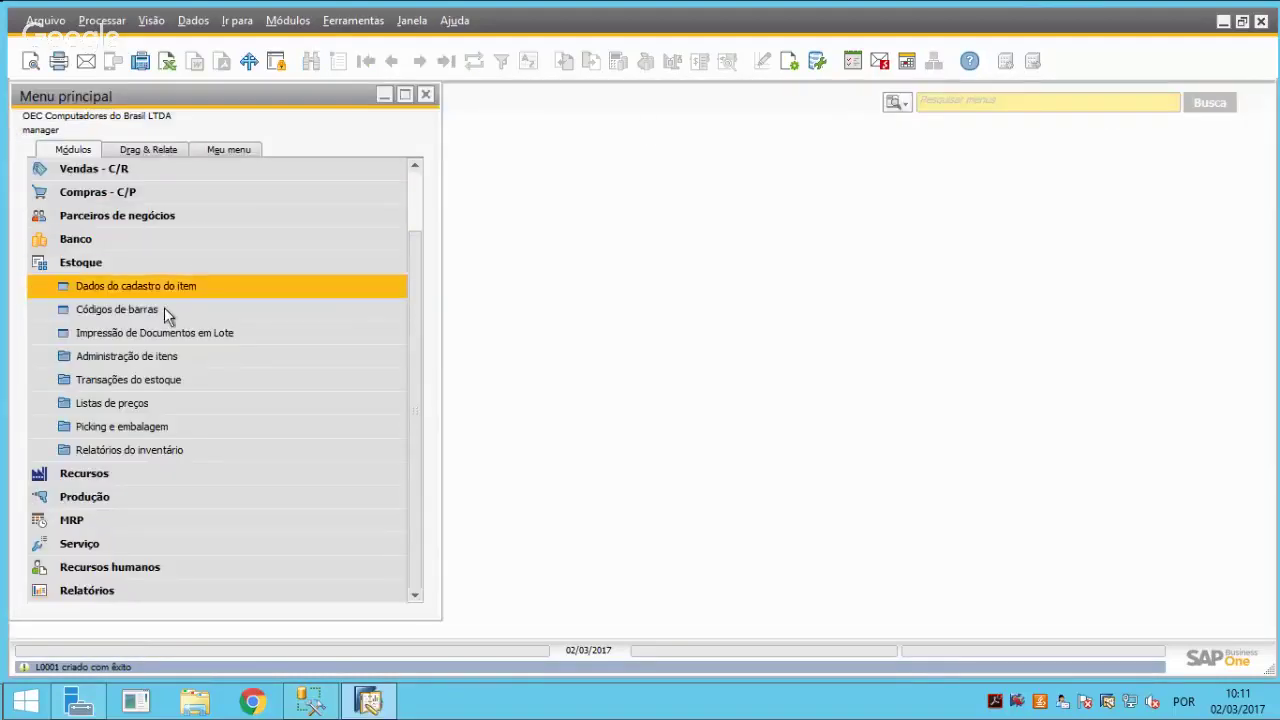
Start a new Entrada de mercadoria and choose item L0001 (Medicamento ABC) for the first row
click(122, 386)
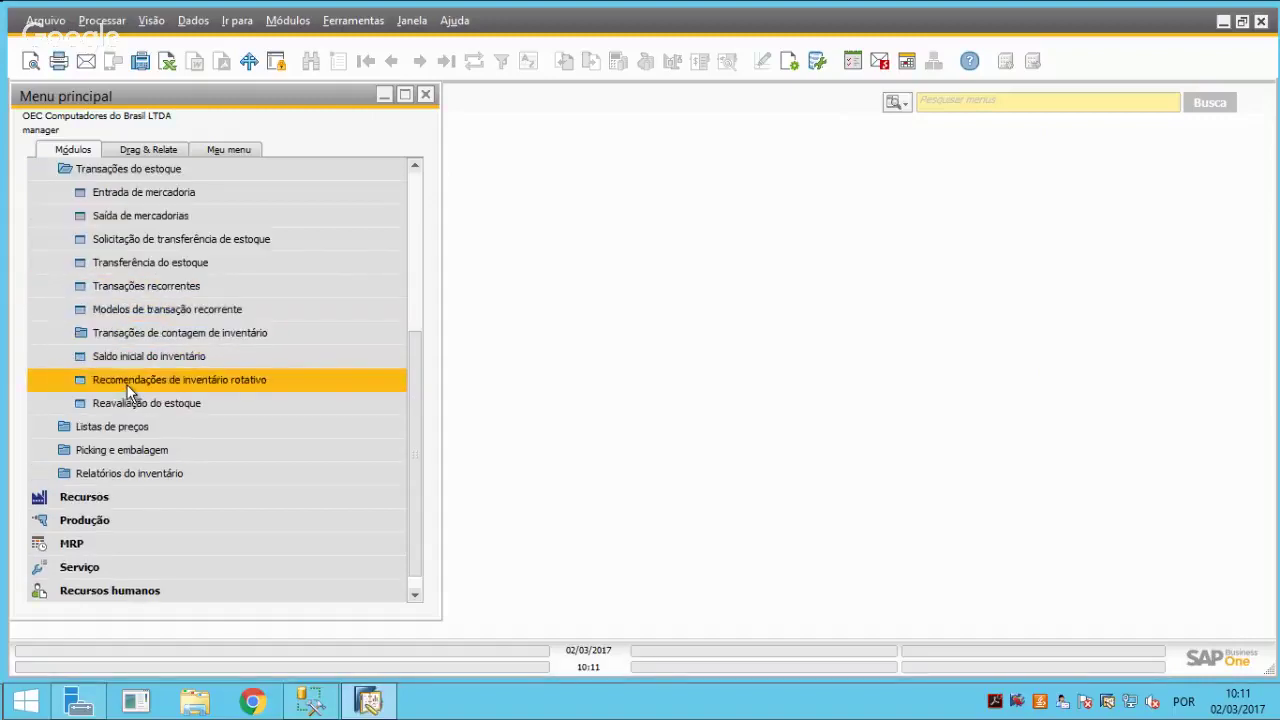
click(149, 197)
click(99, 248)
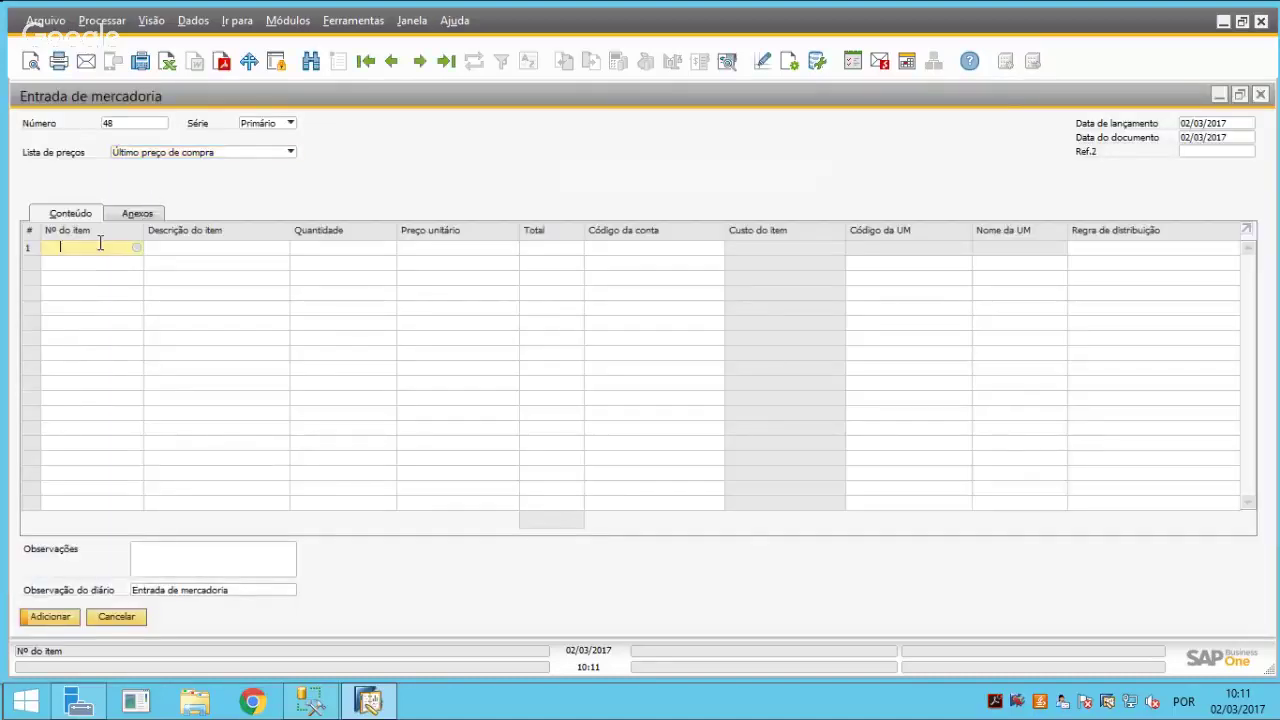
key(Tab)
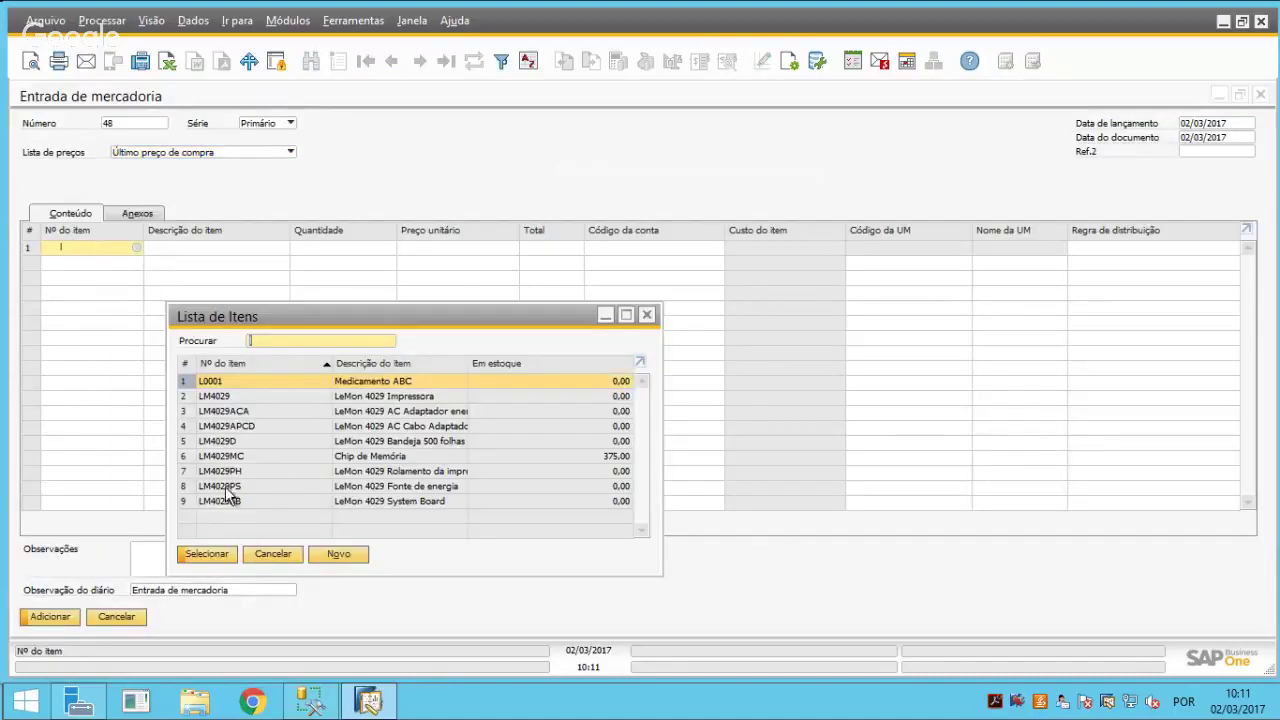
double_click(349, 383)
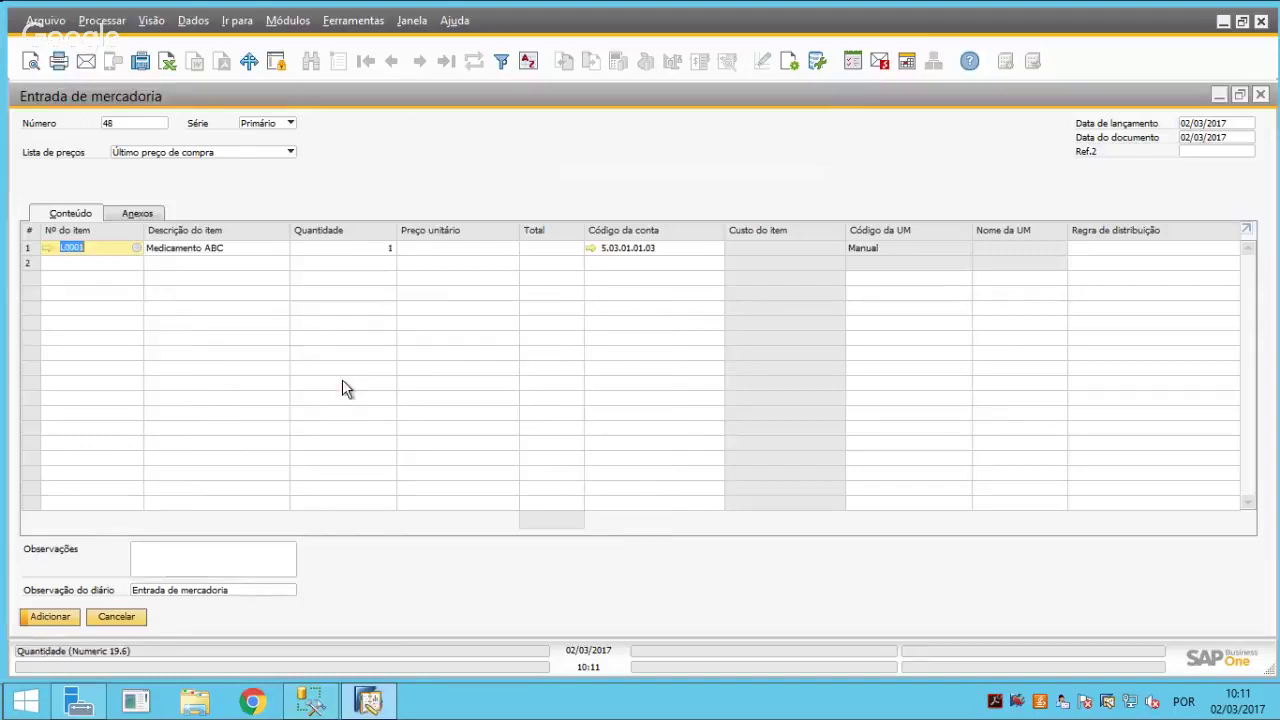
Set item L0001's quantity to 100 and its unit price to R$ 1,00 in the goods receipt
key(Tab)
text(100)
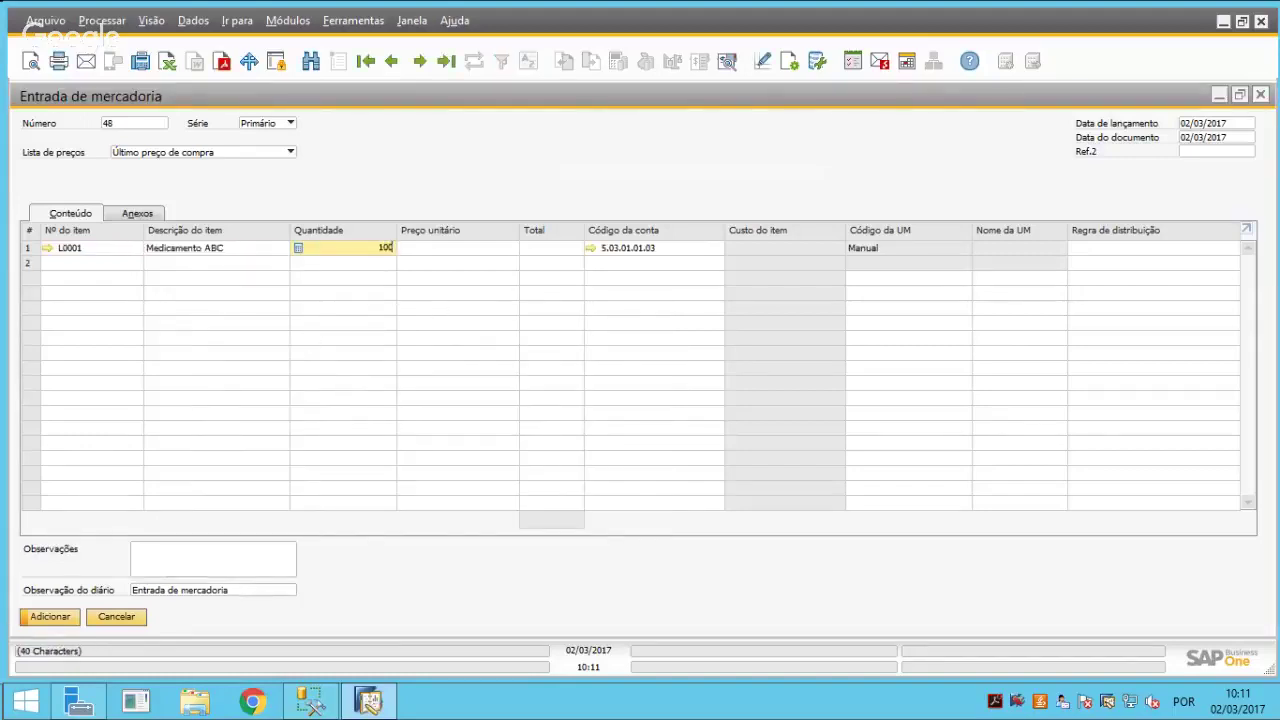
key(Tab)
text(1)
key(Tab)
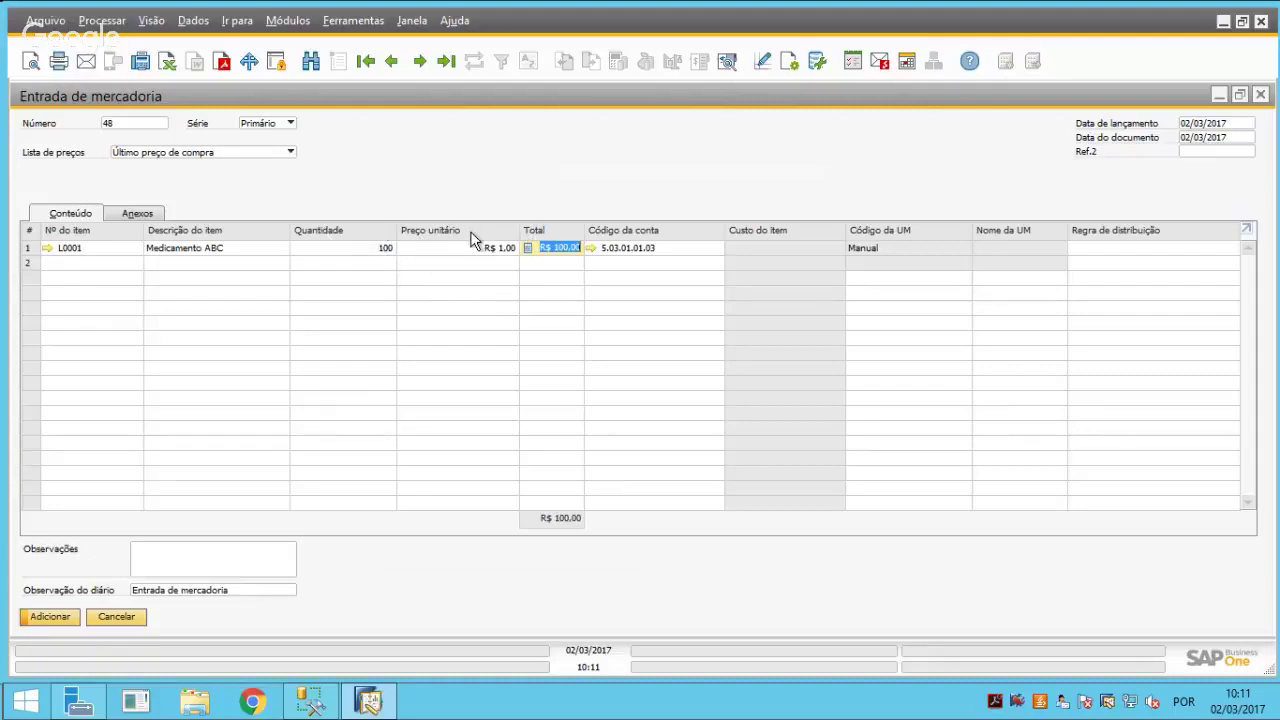
Submit the goods receipt to bring up the batch definition, and create batch LT001 with quantity 80
click(47, 616)
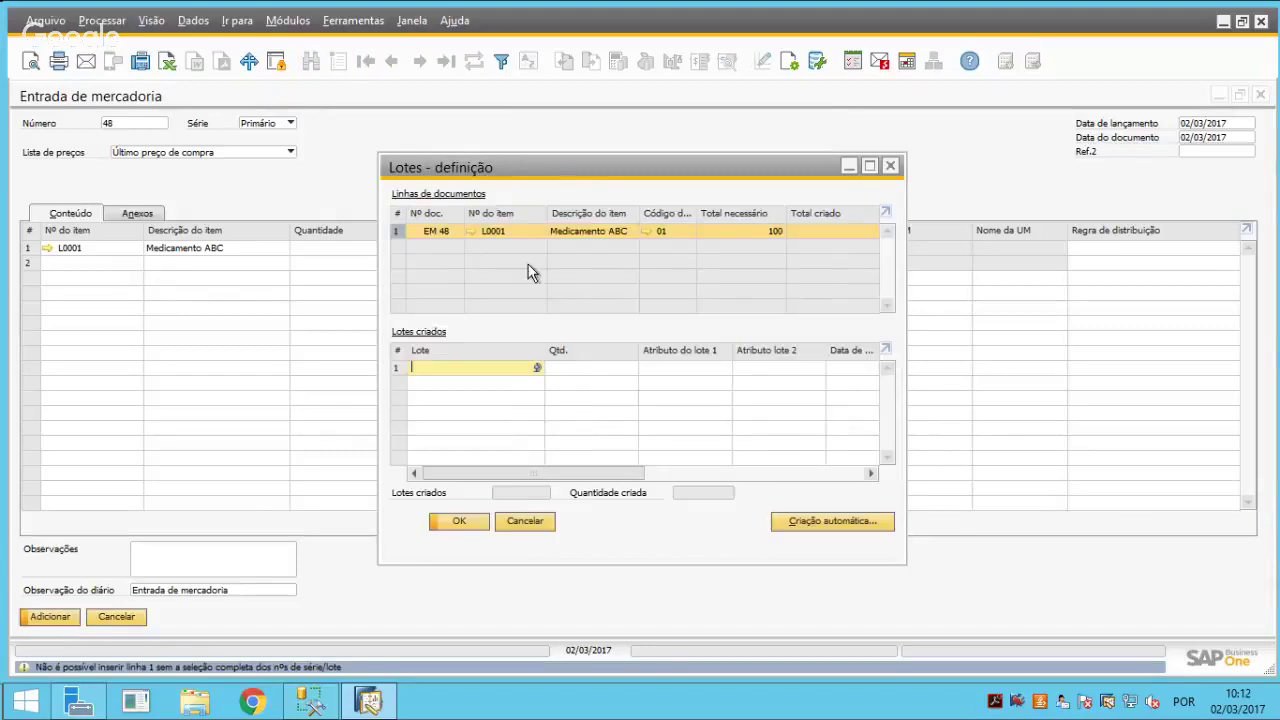
double_click(533, 172)
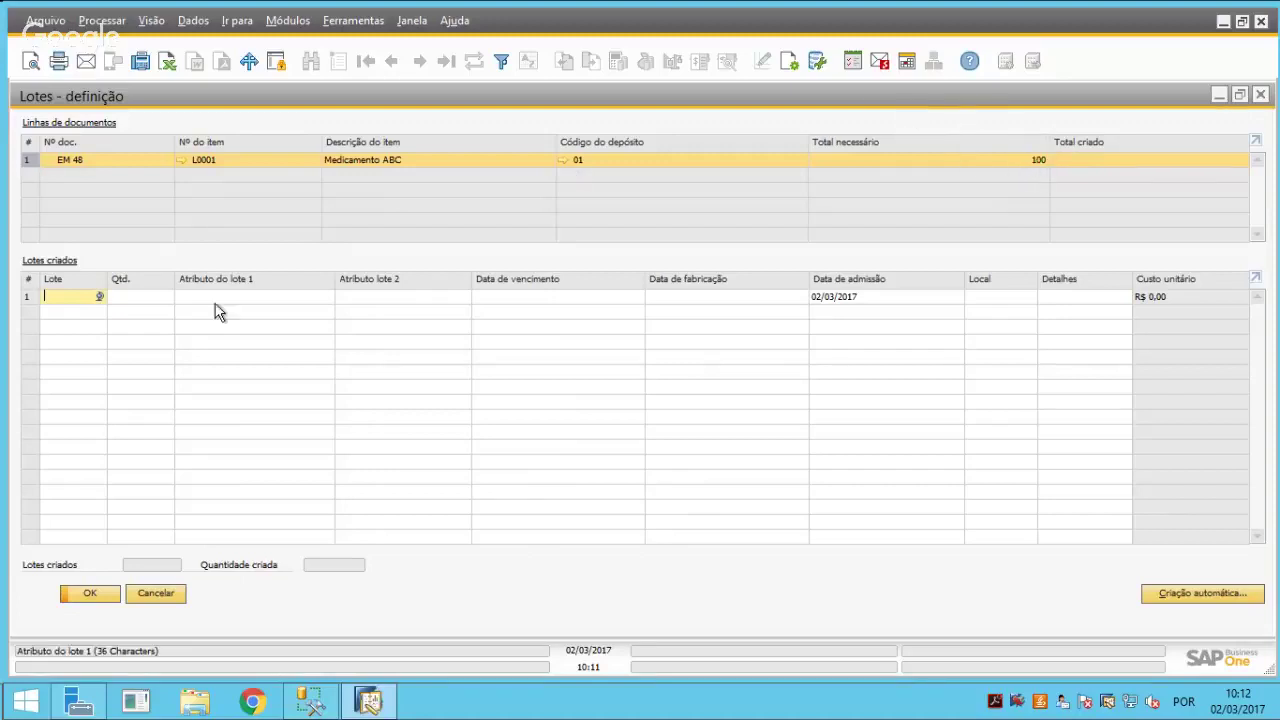
text(L)
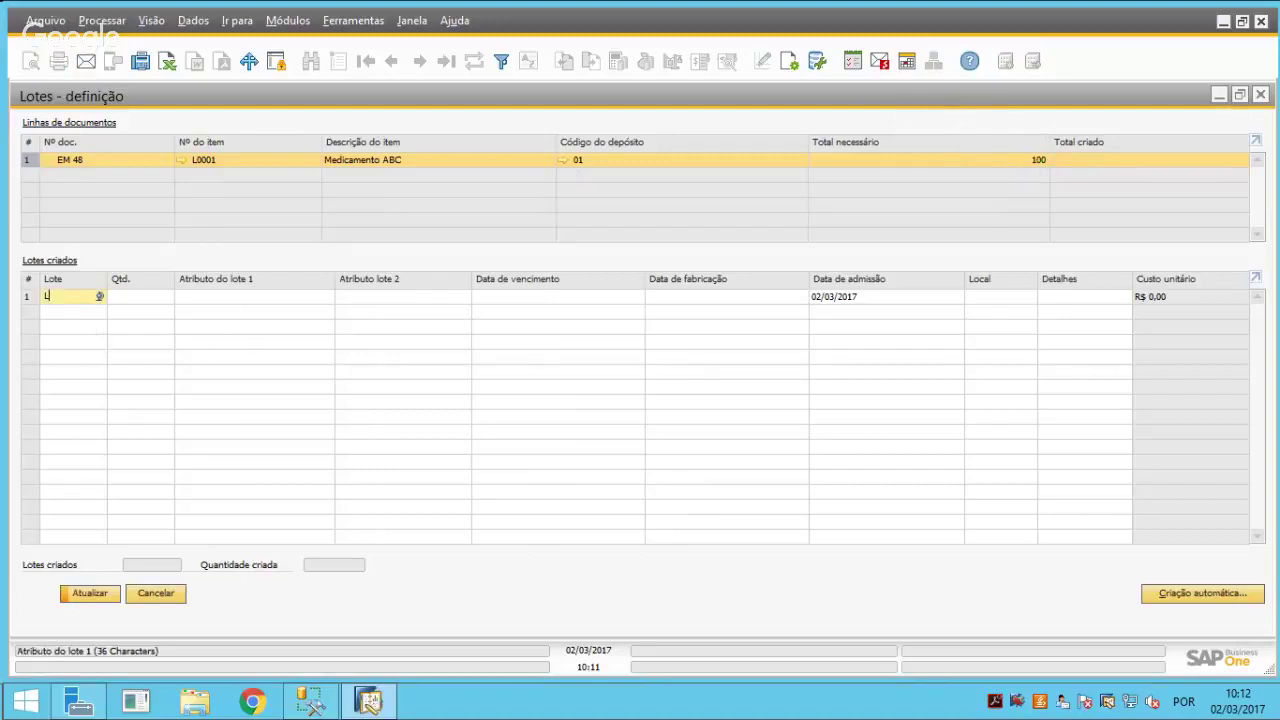
text(T001)
key(Tab)
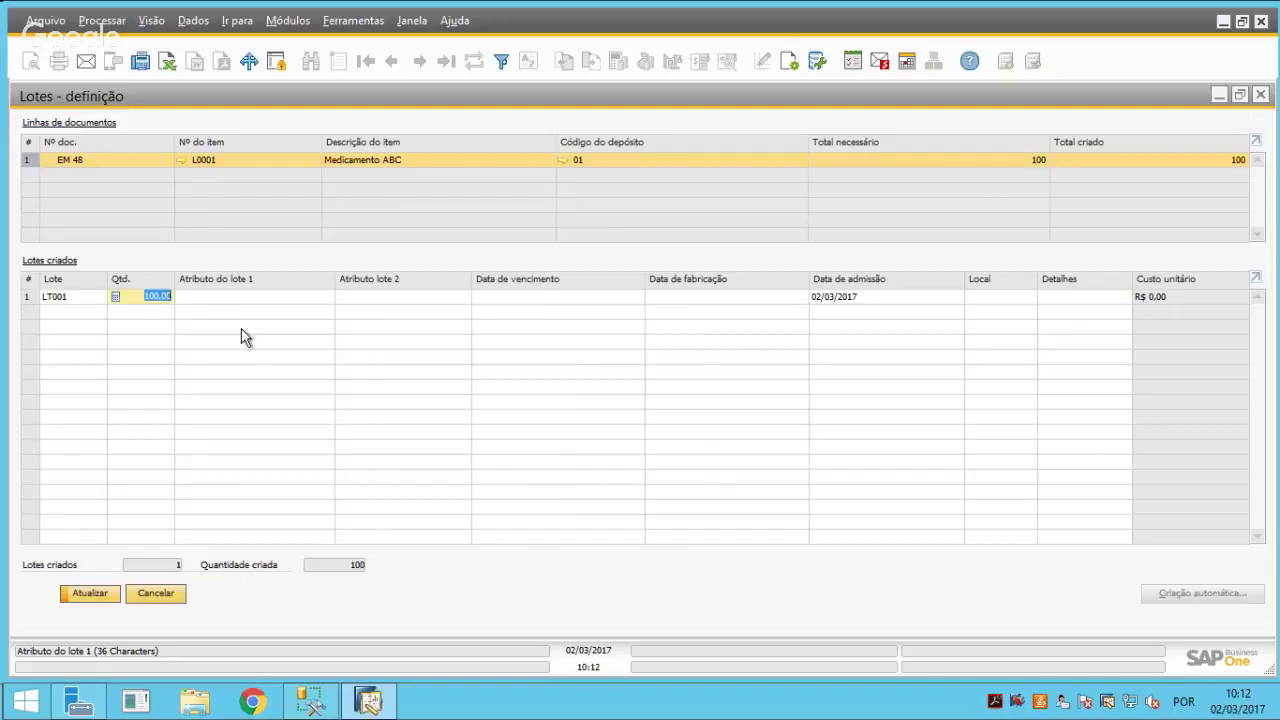
text(80)
key(Tab)
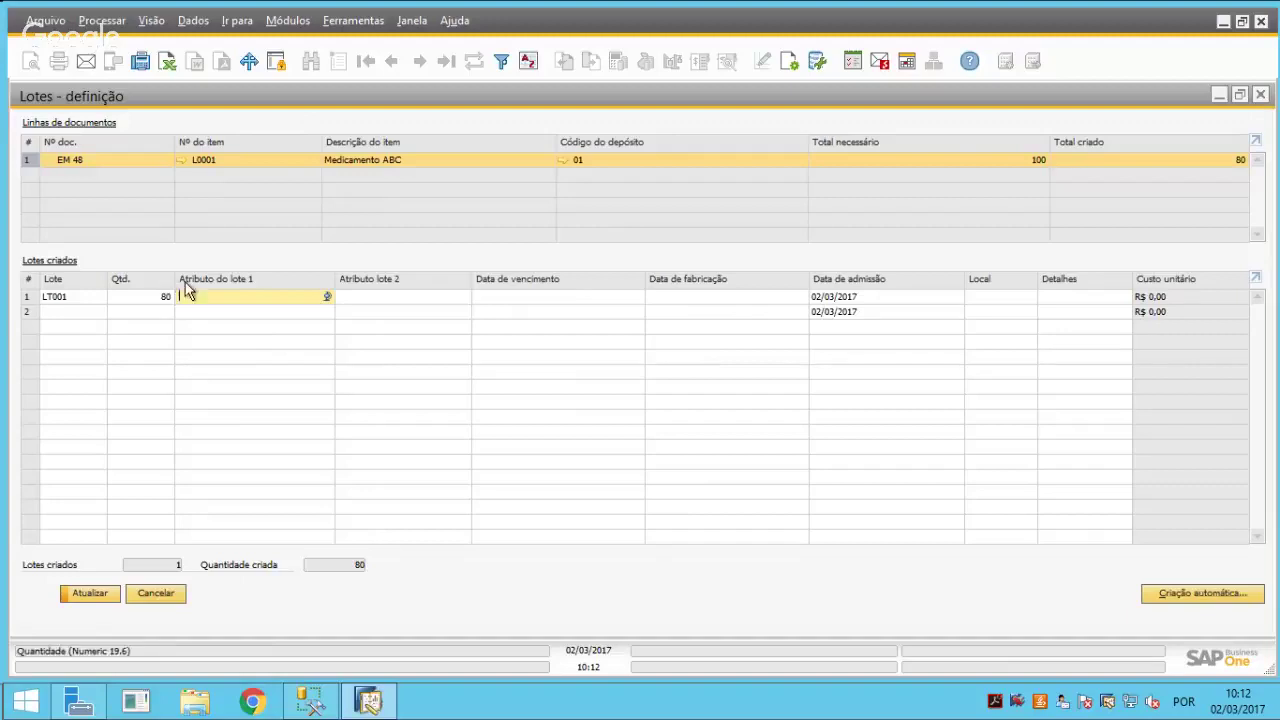
Give batch LT001 the Data de vencimento 31/12/2017 and the Data de fabricação 02/03/2017, and update the batch definition
click(346, 298)
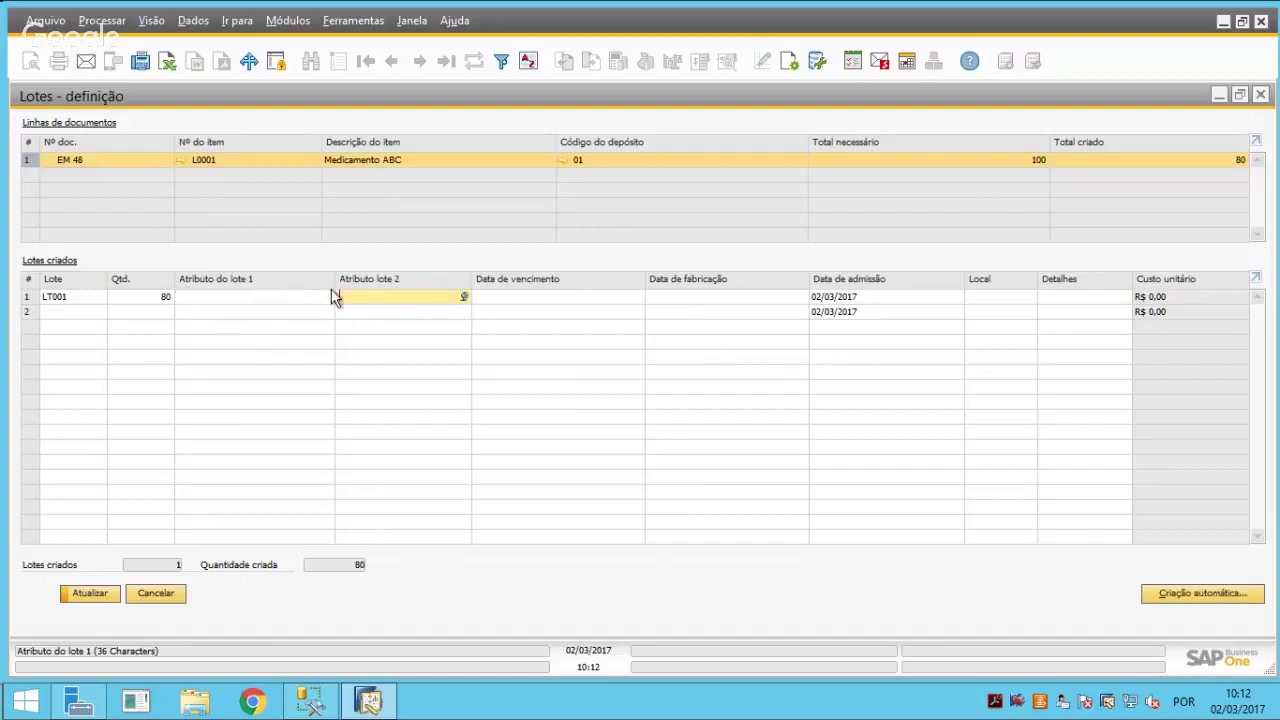
key(Tab)
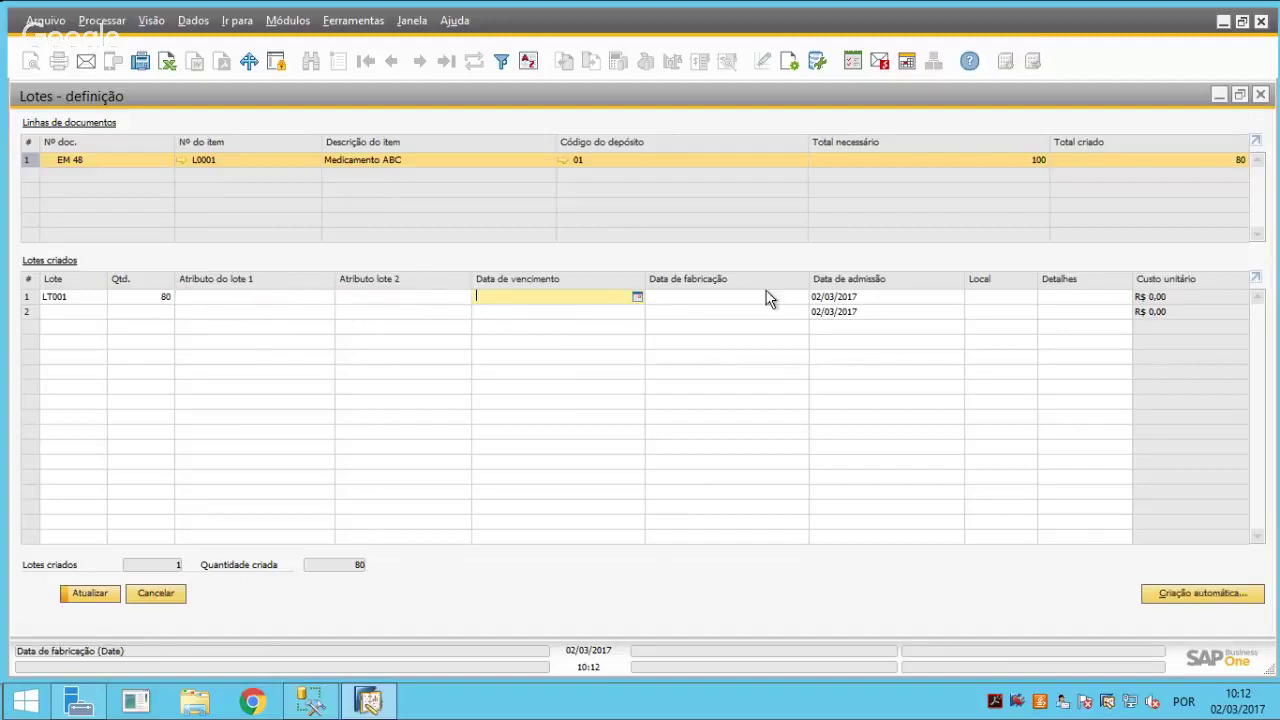
text(3)
text(1/12)
key(Tab)
text(0203)
key(Tab)
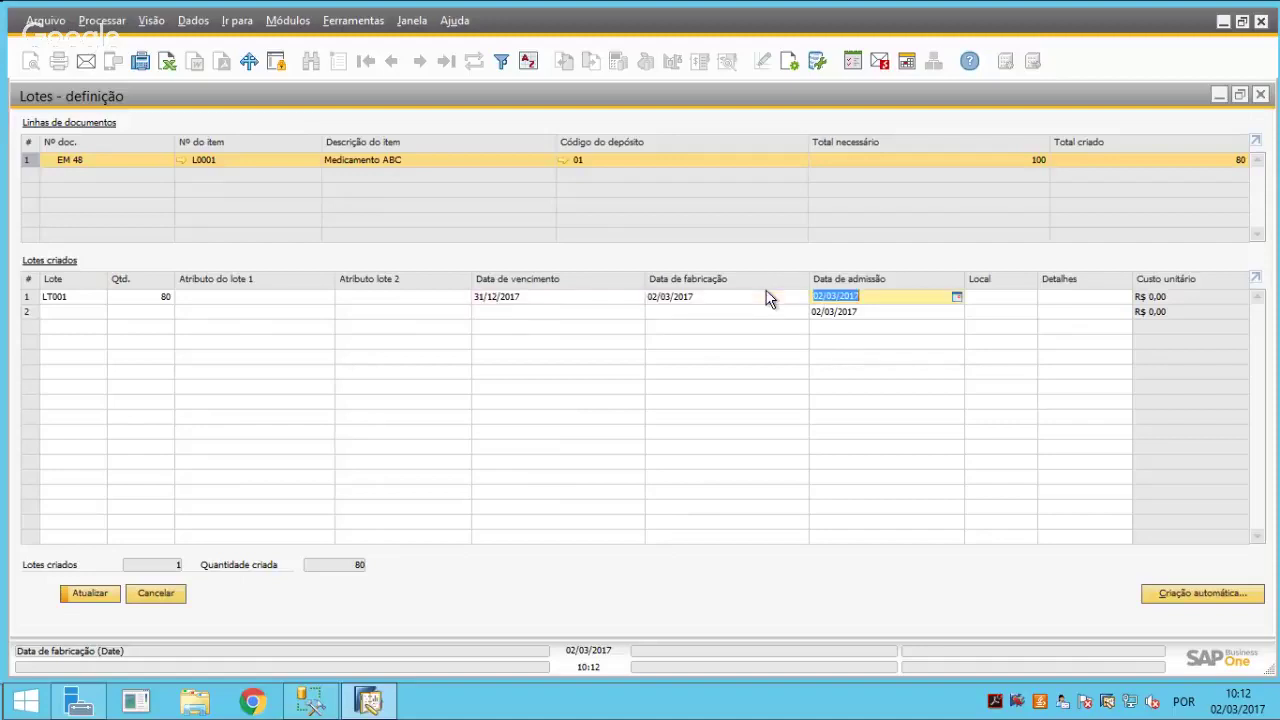
click(77, 315)
click(77, 596)
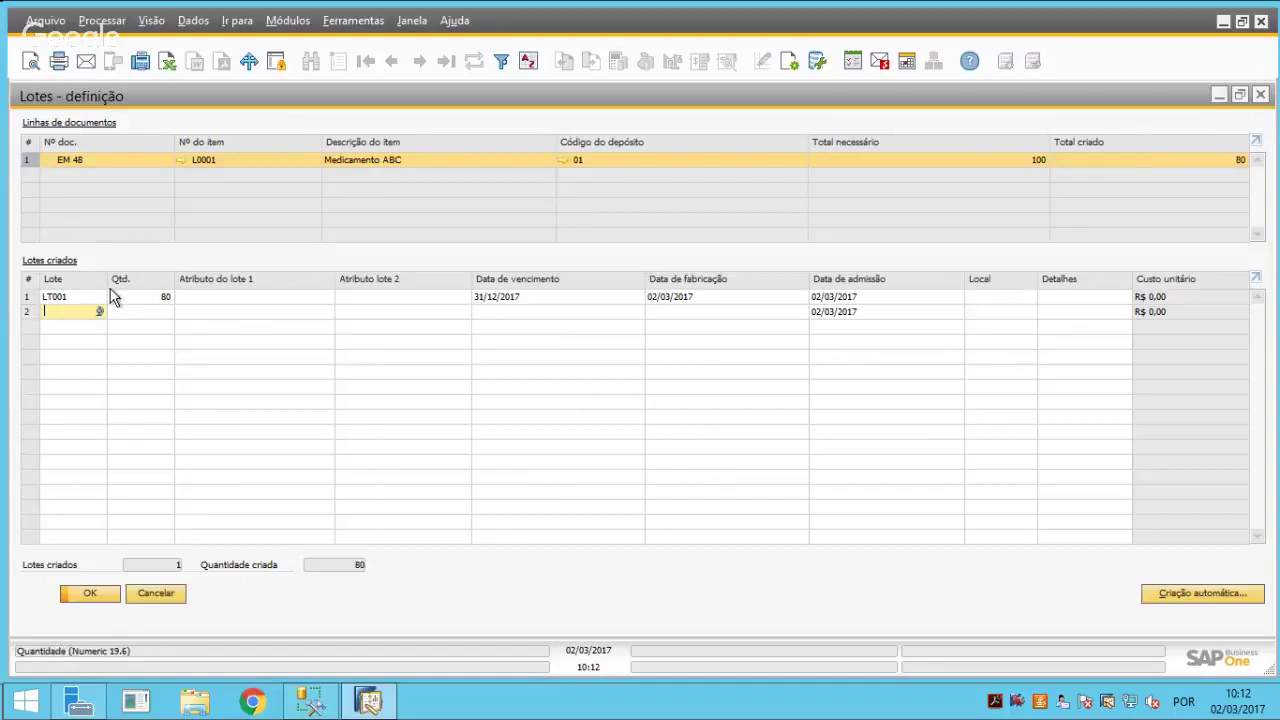
Create batch LT002 with quantity 20, accept the batch definition and add the Entrada de mercadoria
text(LT002)
key(Tab)
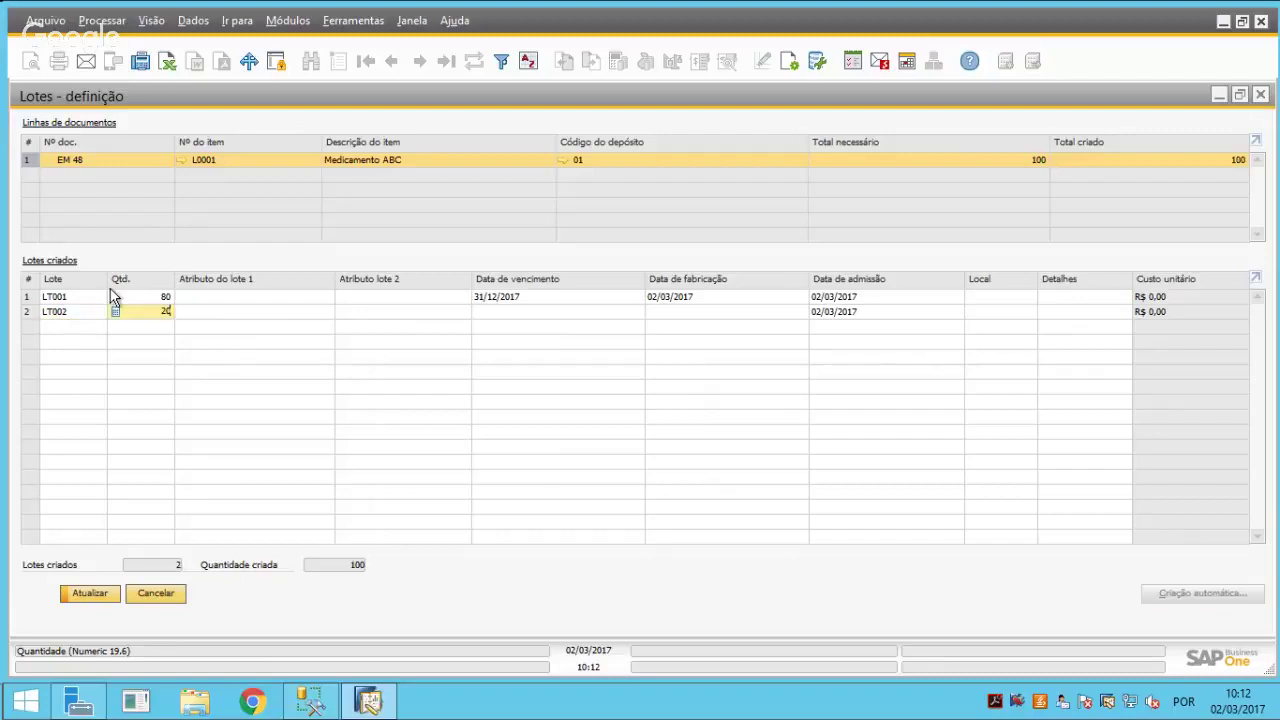
key(Tab)
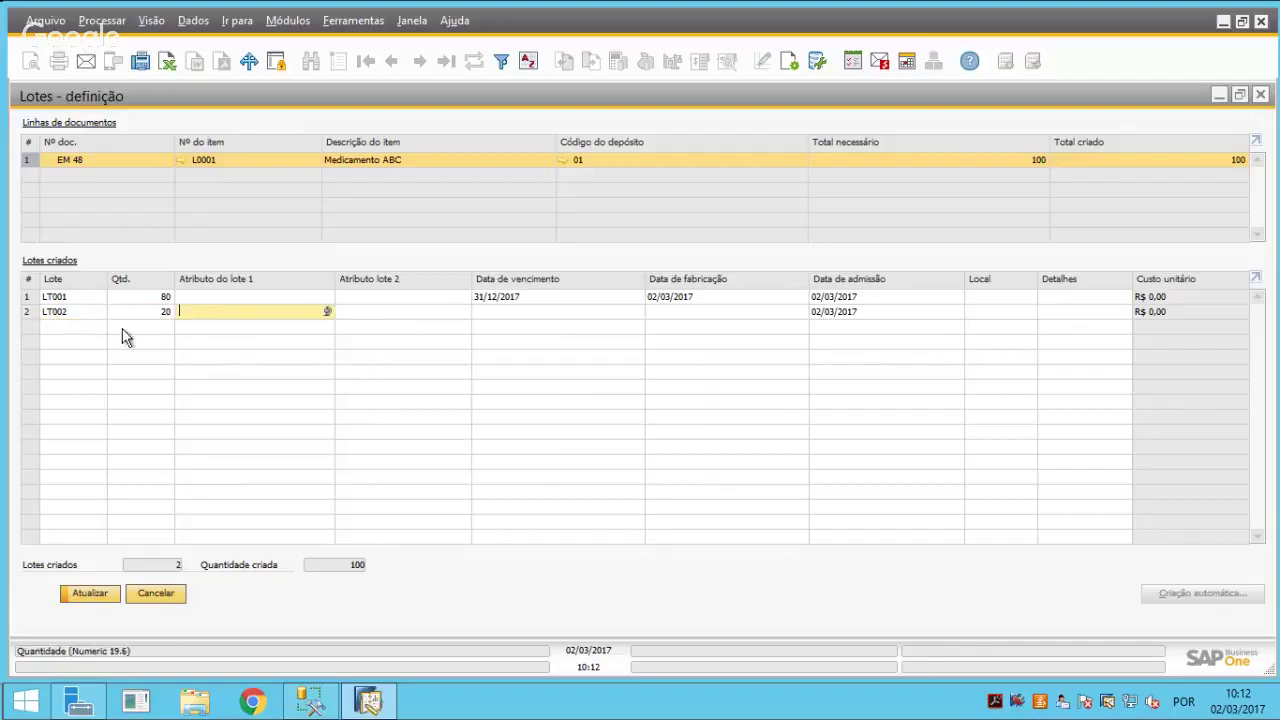
click(85, 595)
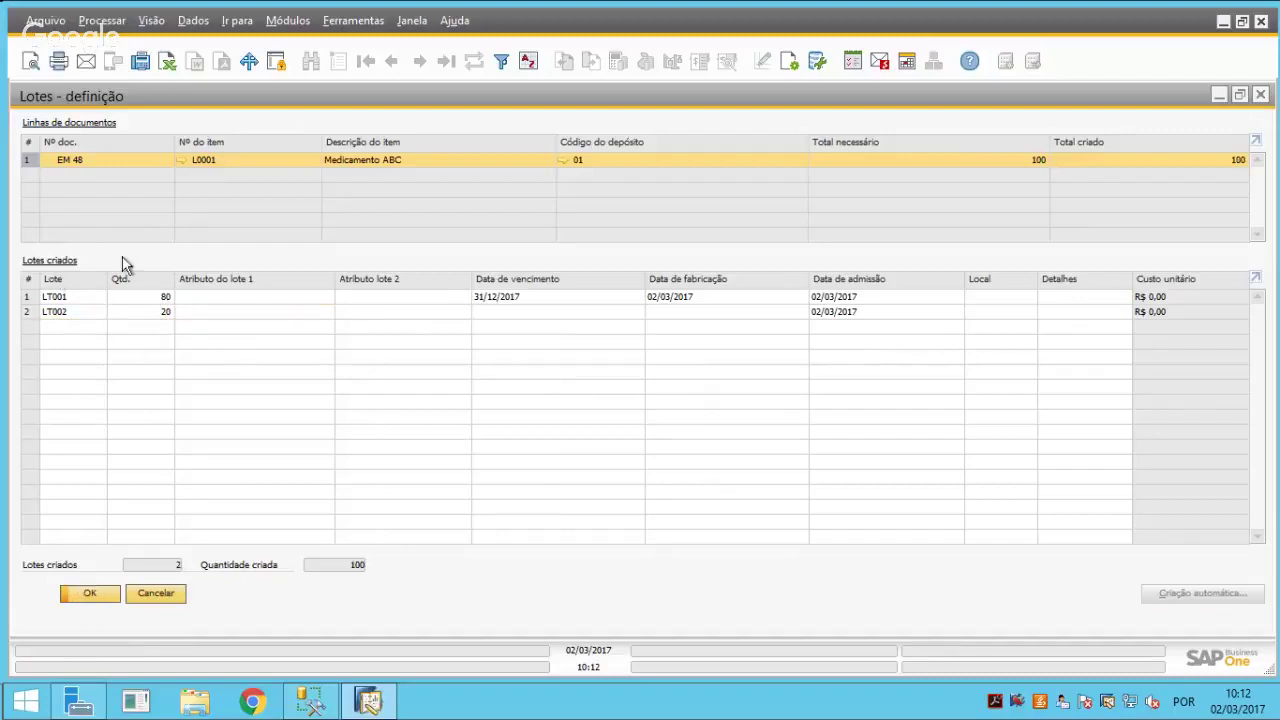
click(89, 594)
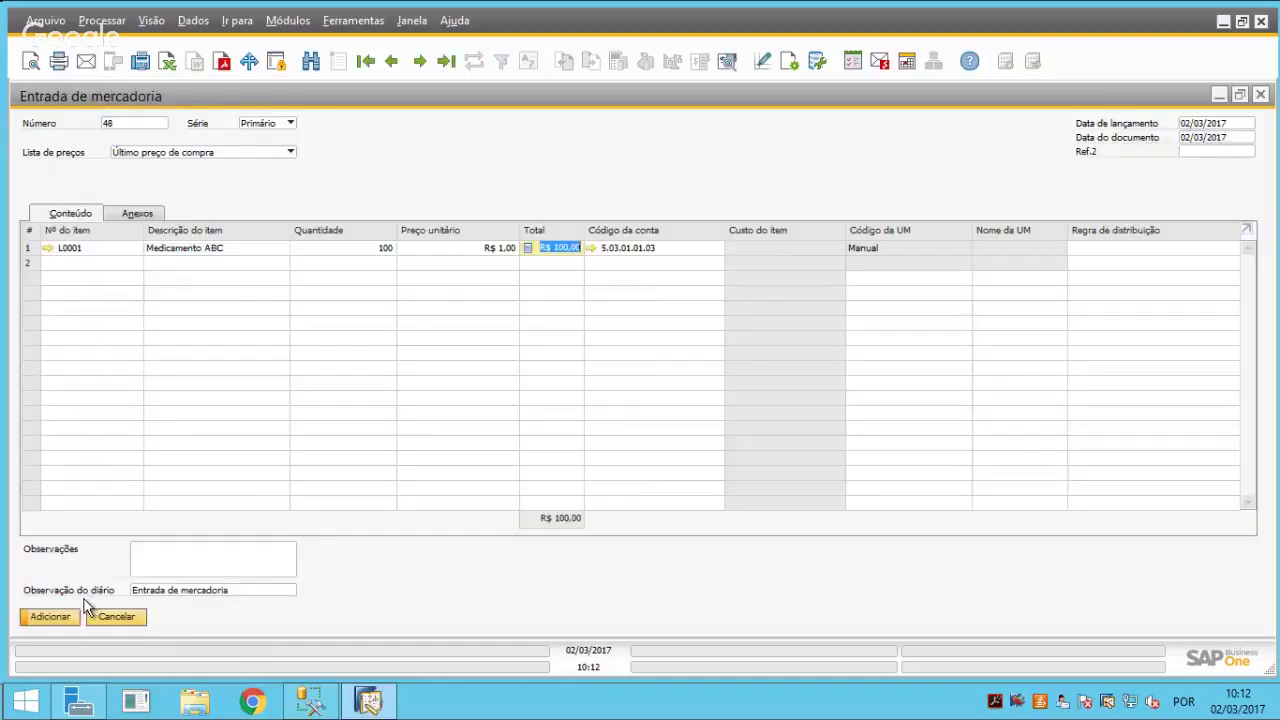
click(46, 617)
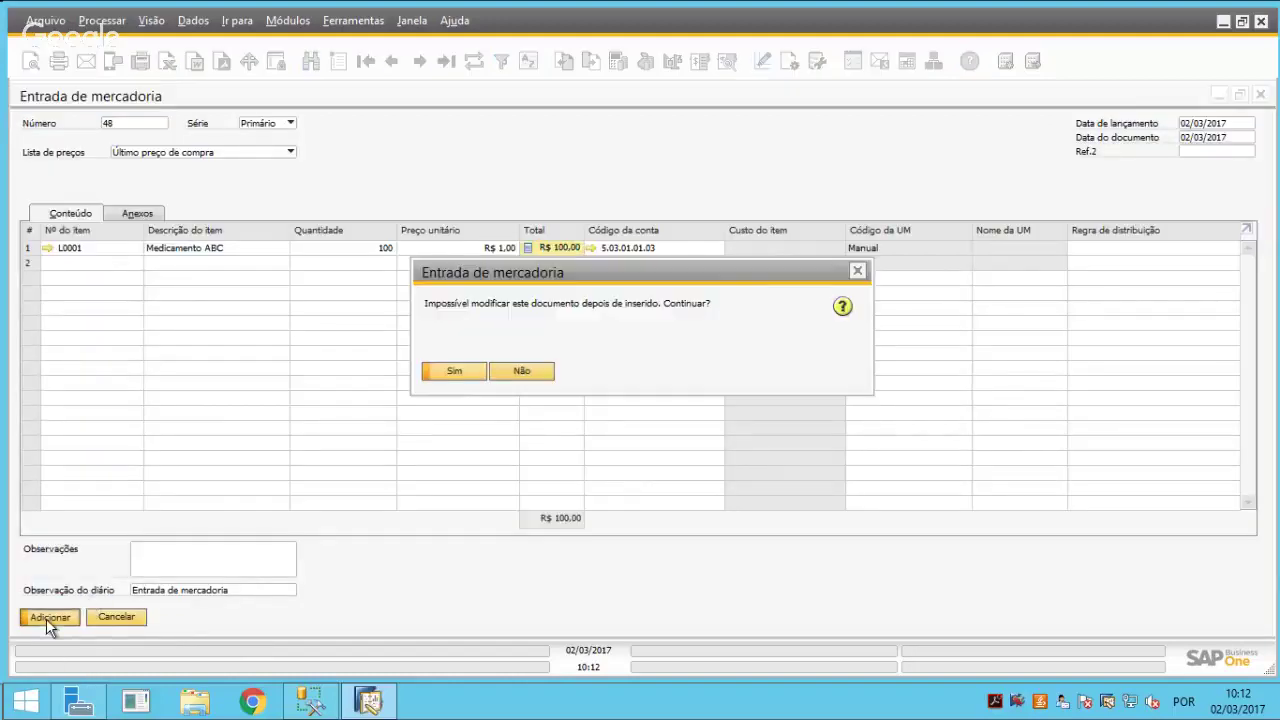
click(454, 371)
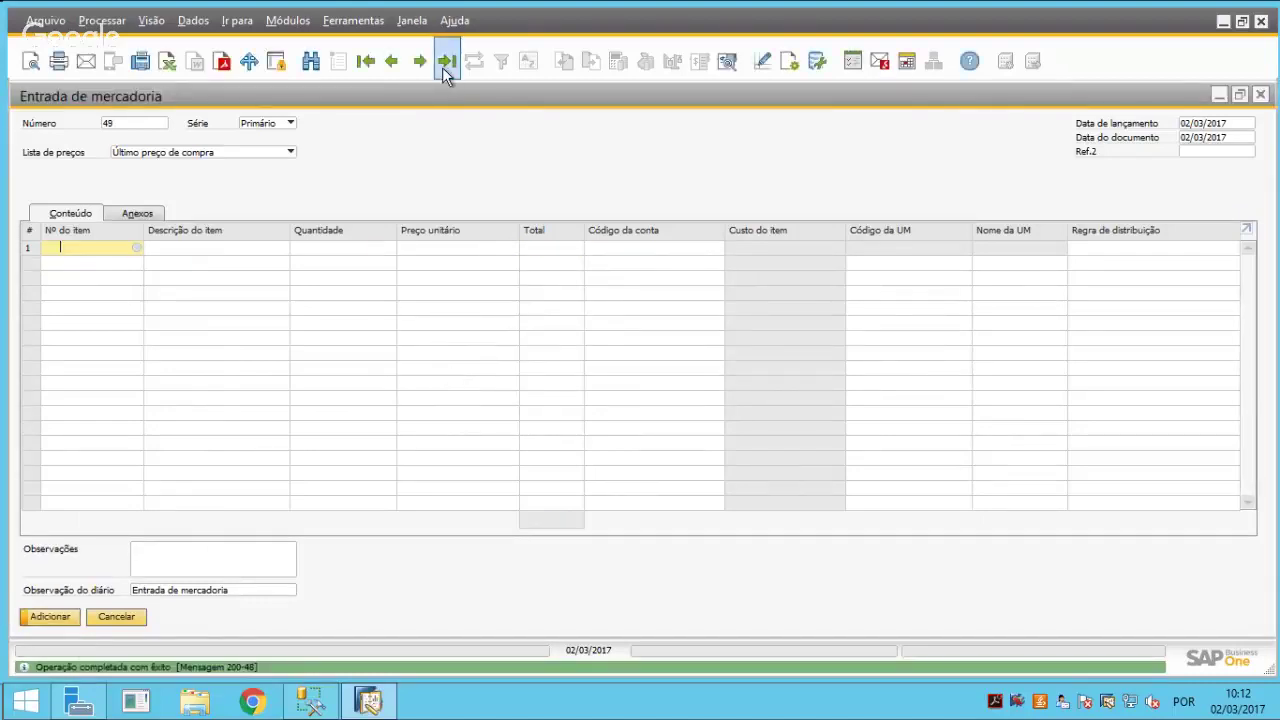
Display the last Entrada de mercadoria and open item L0001's master record from its row to check the warehouse stock
click(443, 70)
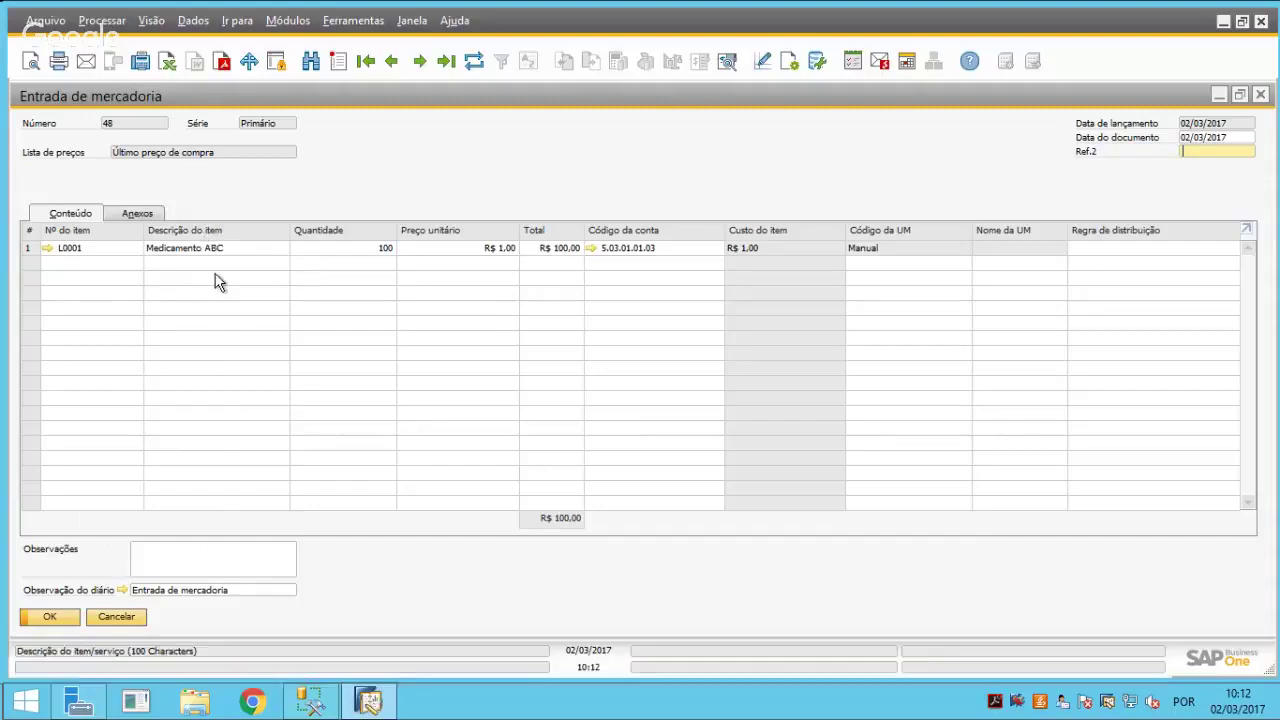
click(47, 248)
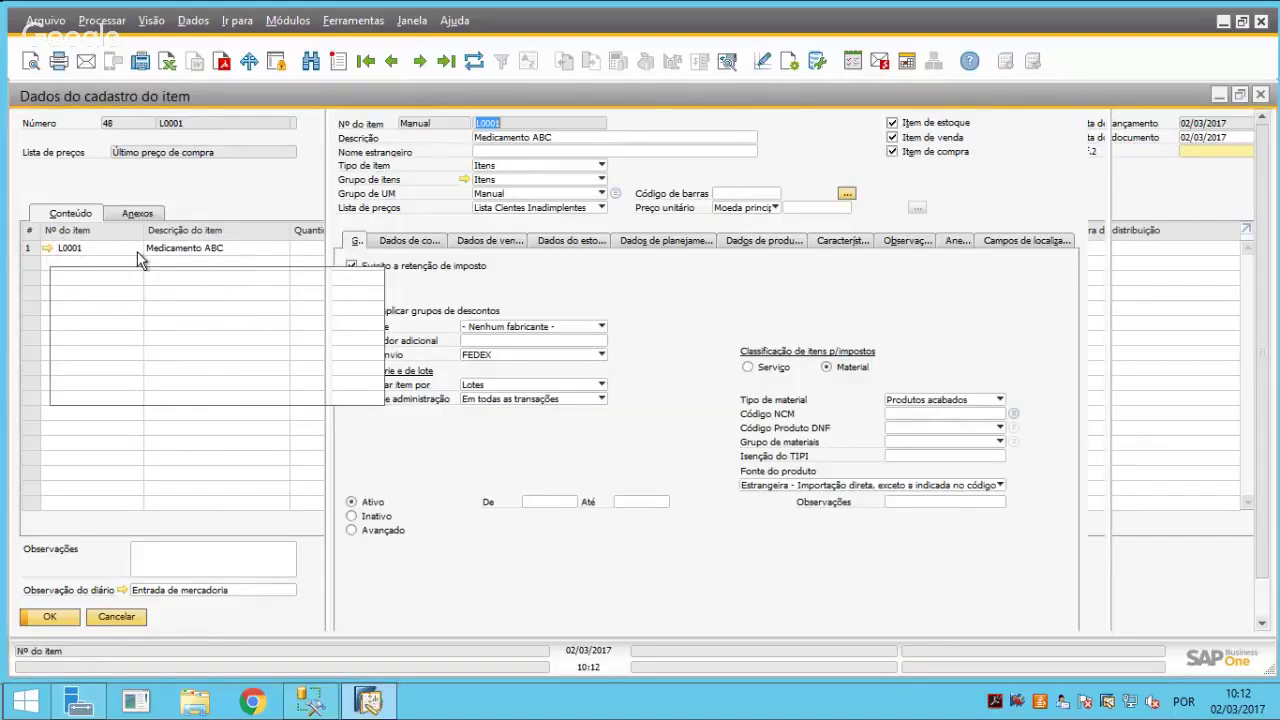
click(441, 245)
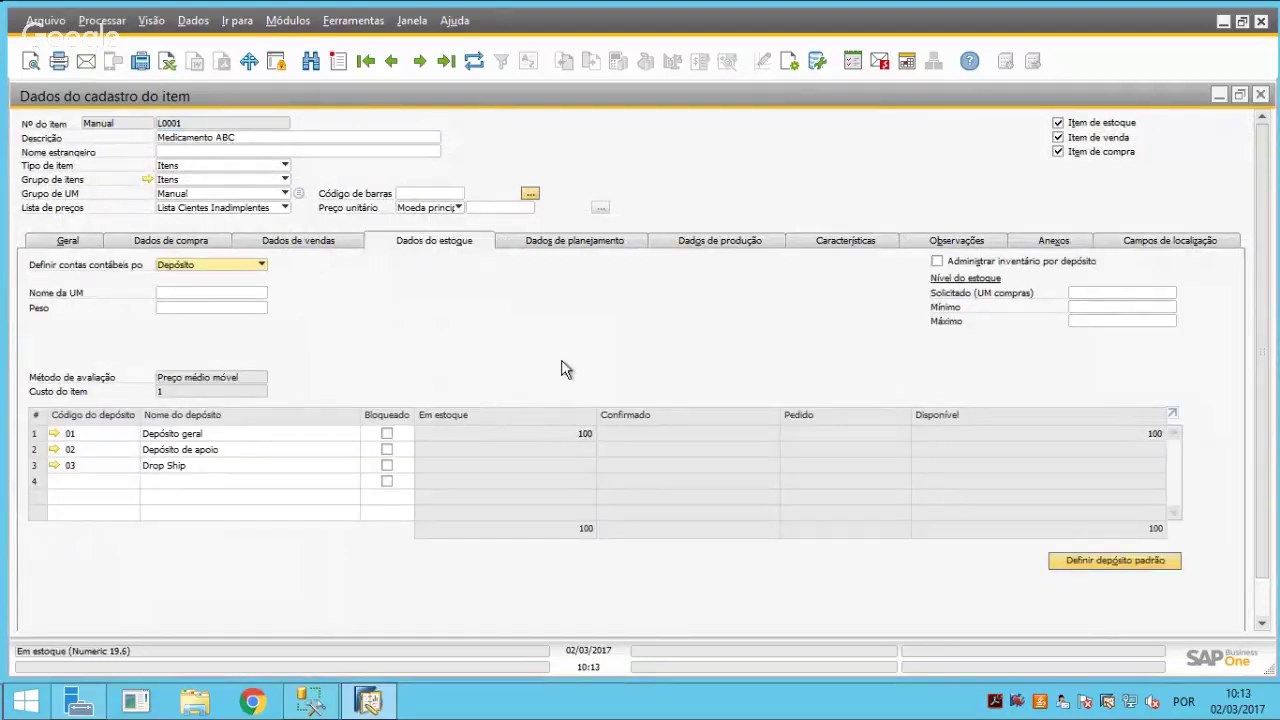
Examine batches LT001 and LT002 in L0001's Relatório de transações por nº de lote, and close the report and open records
right_click(548, 296)
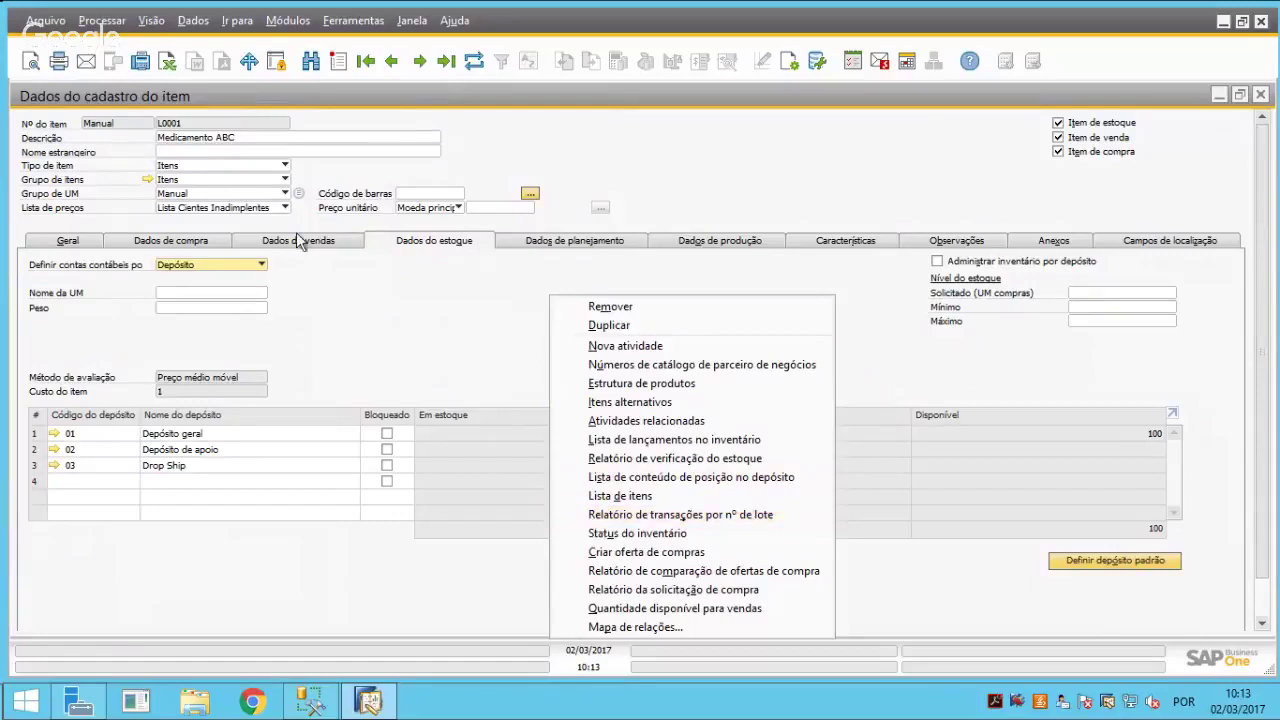
click(630, 515)
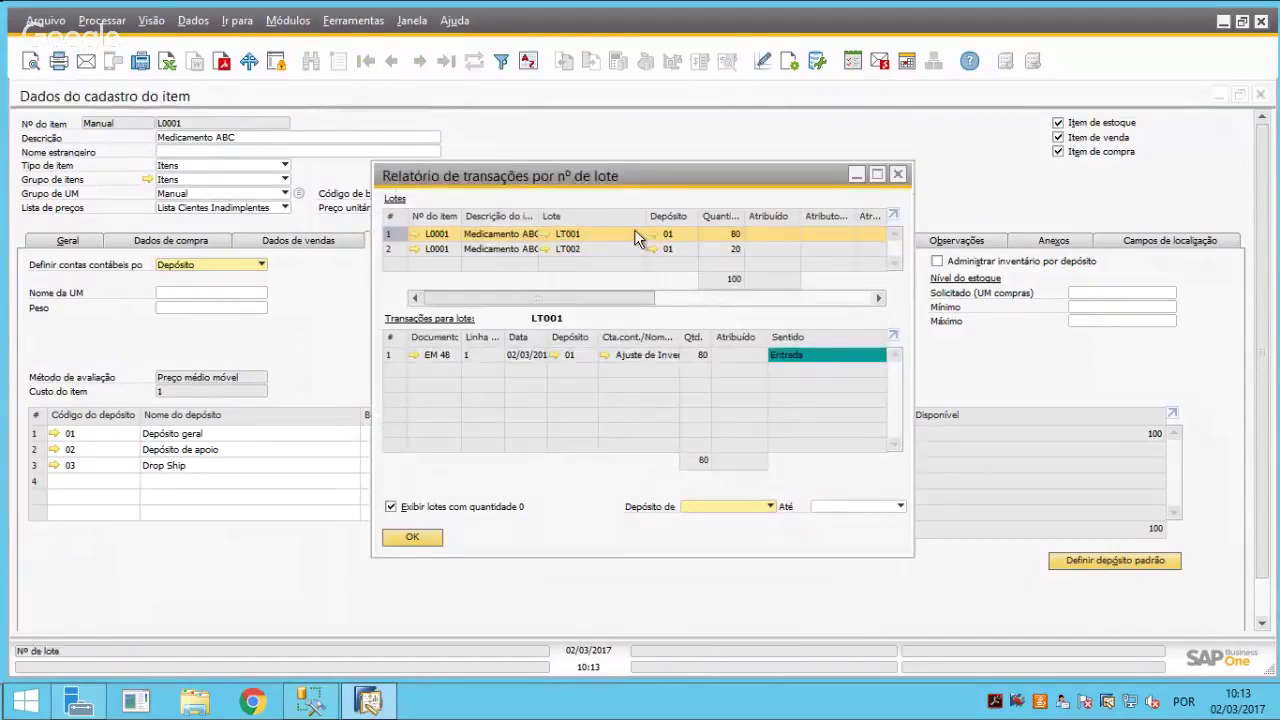
double_click(636, 178)
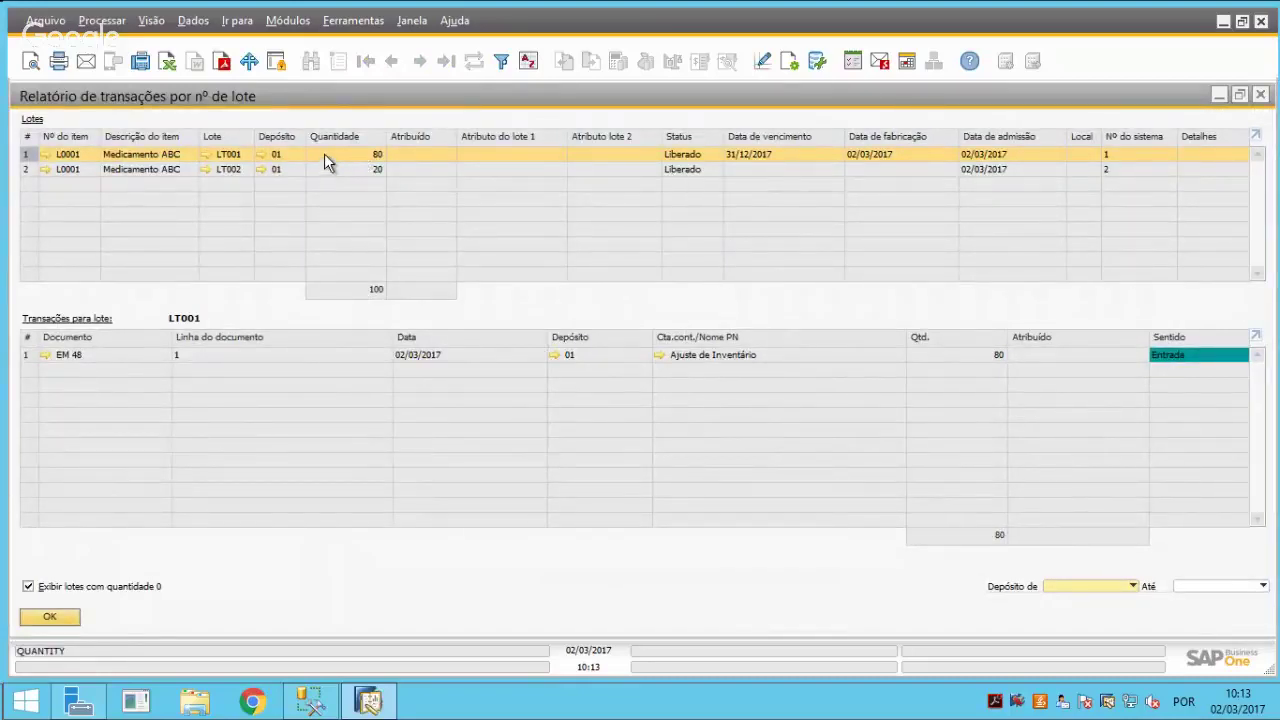
click(277, 170)
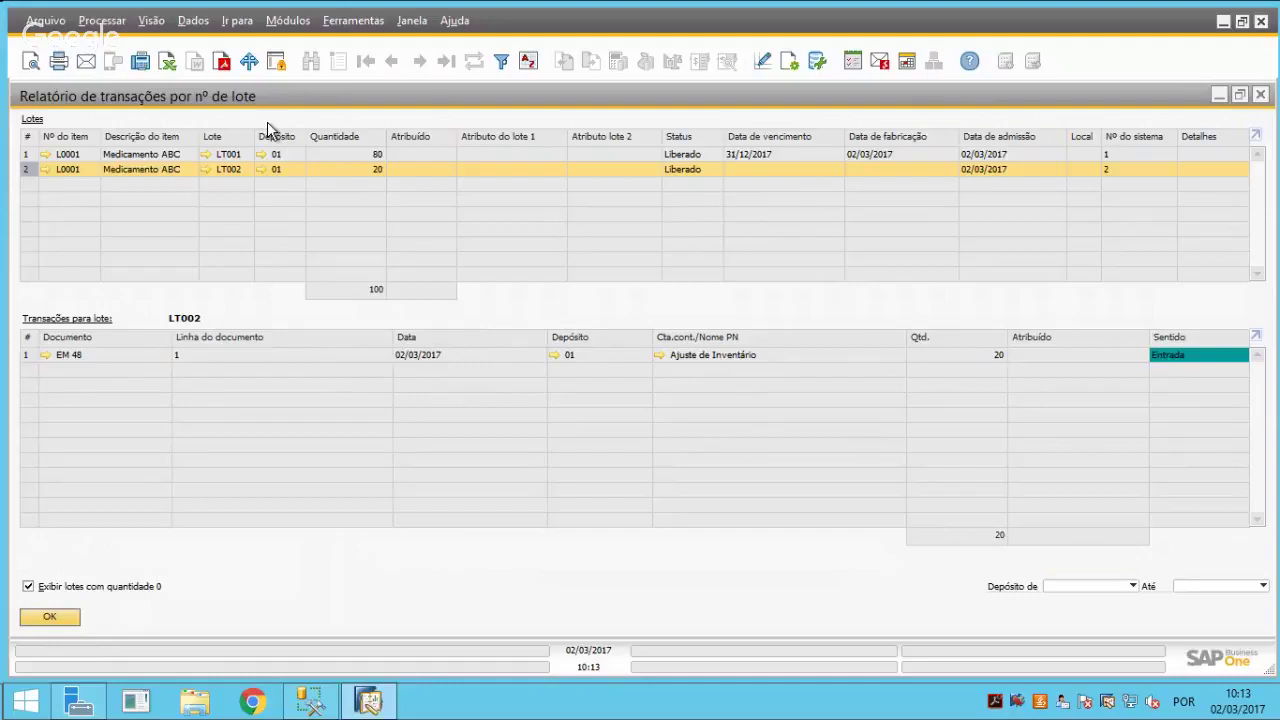
click(44, 619)
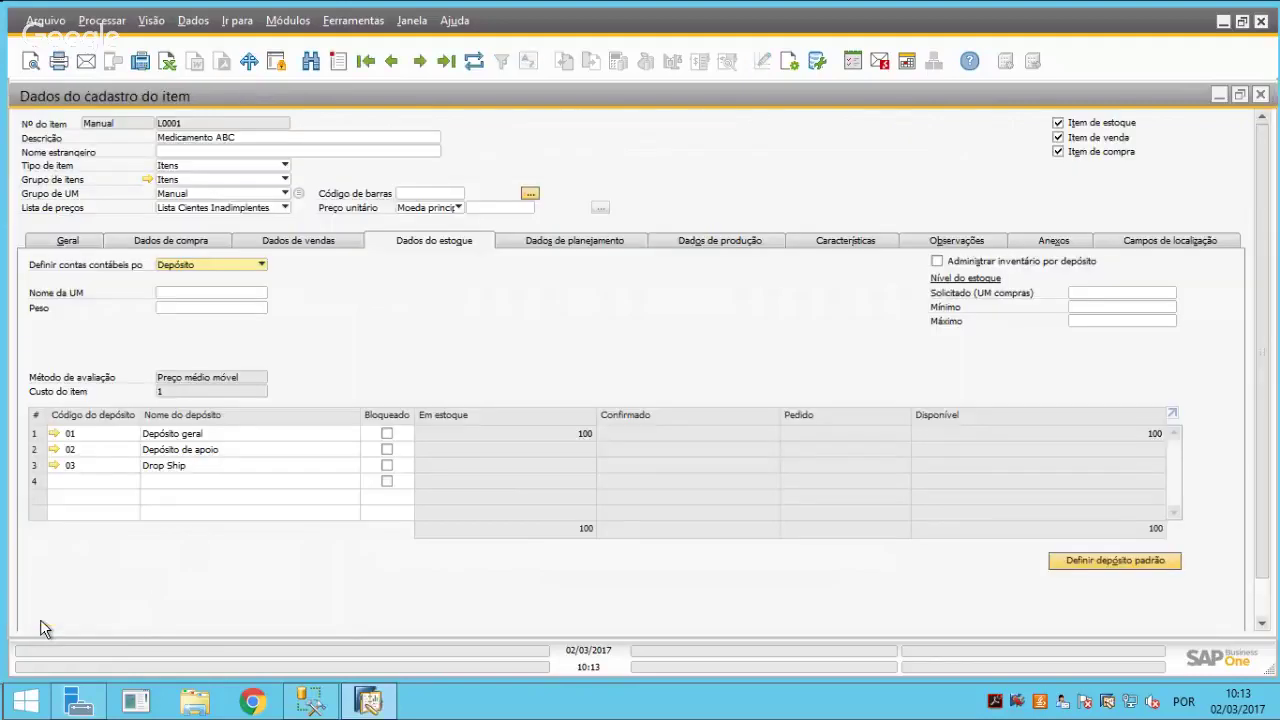
click(1260, 94)
click(1260, 95)
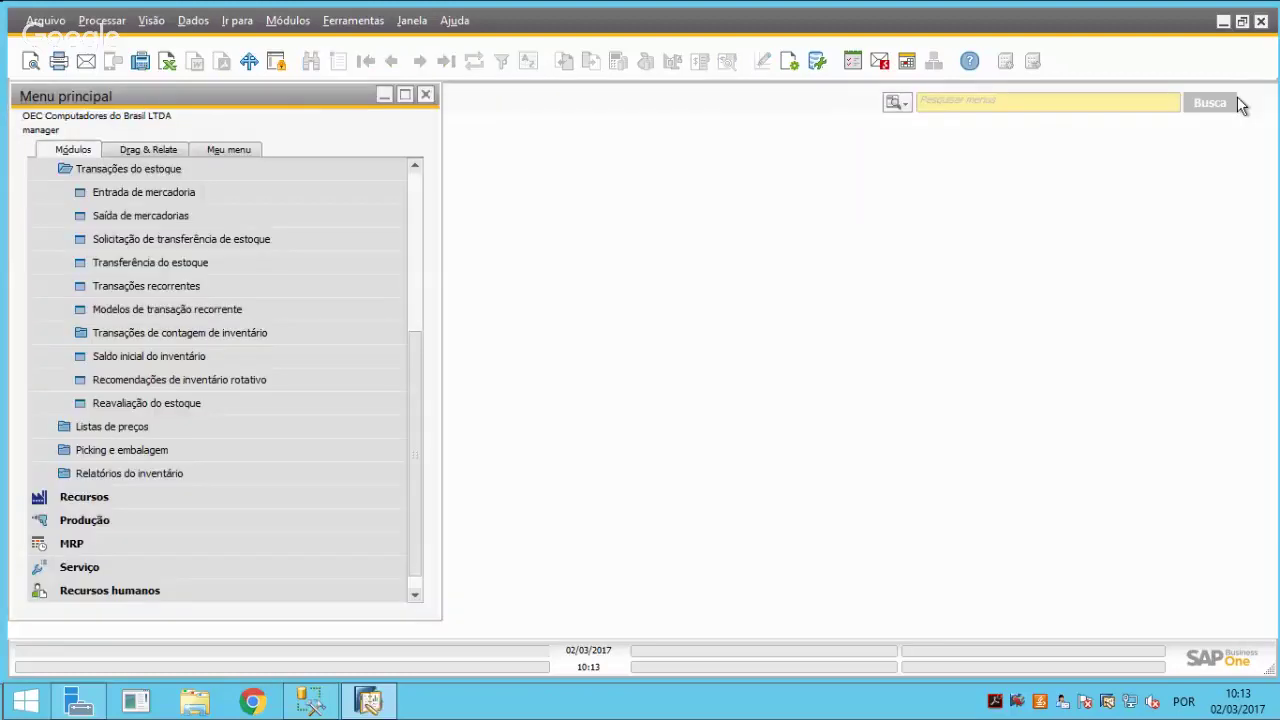
Start a new Saída de mercadorias for item L0001 (Medicamento ABC) with quantity 30
drag(419, 367, 416, 285)
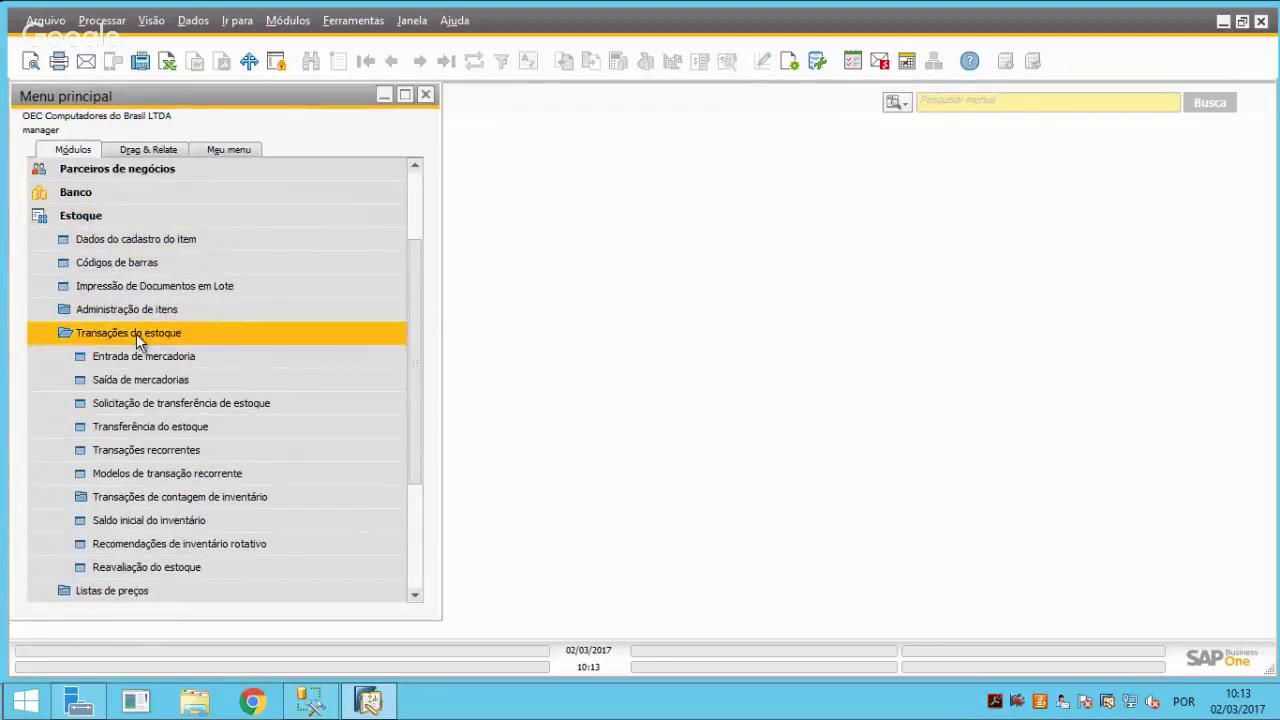
click(147, 380)
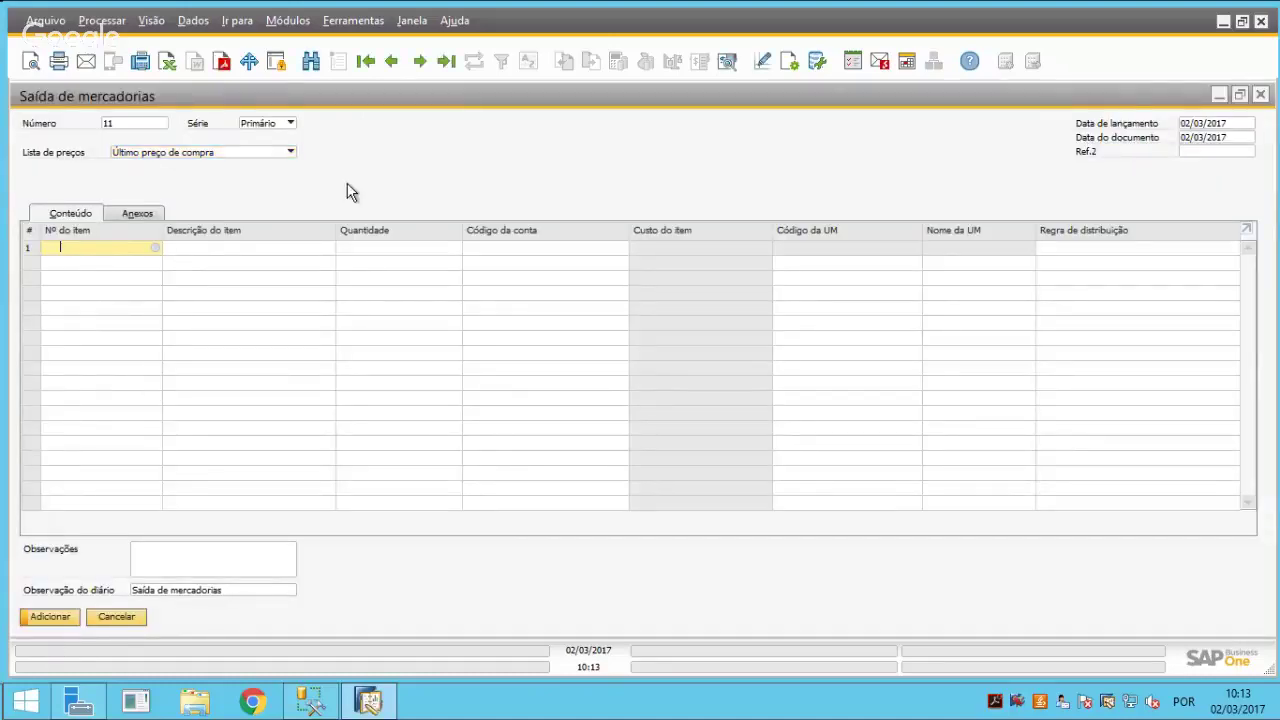
text(t)
key(Tab)
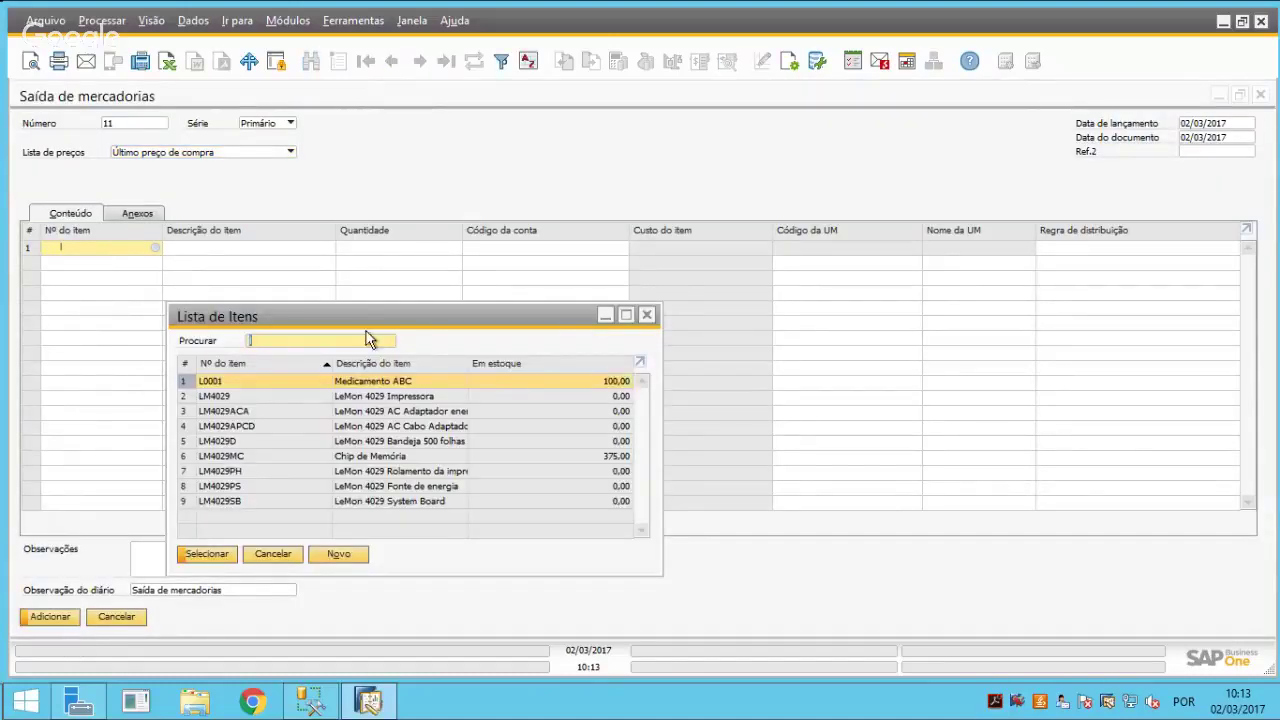
double_click(384, 380)
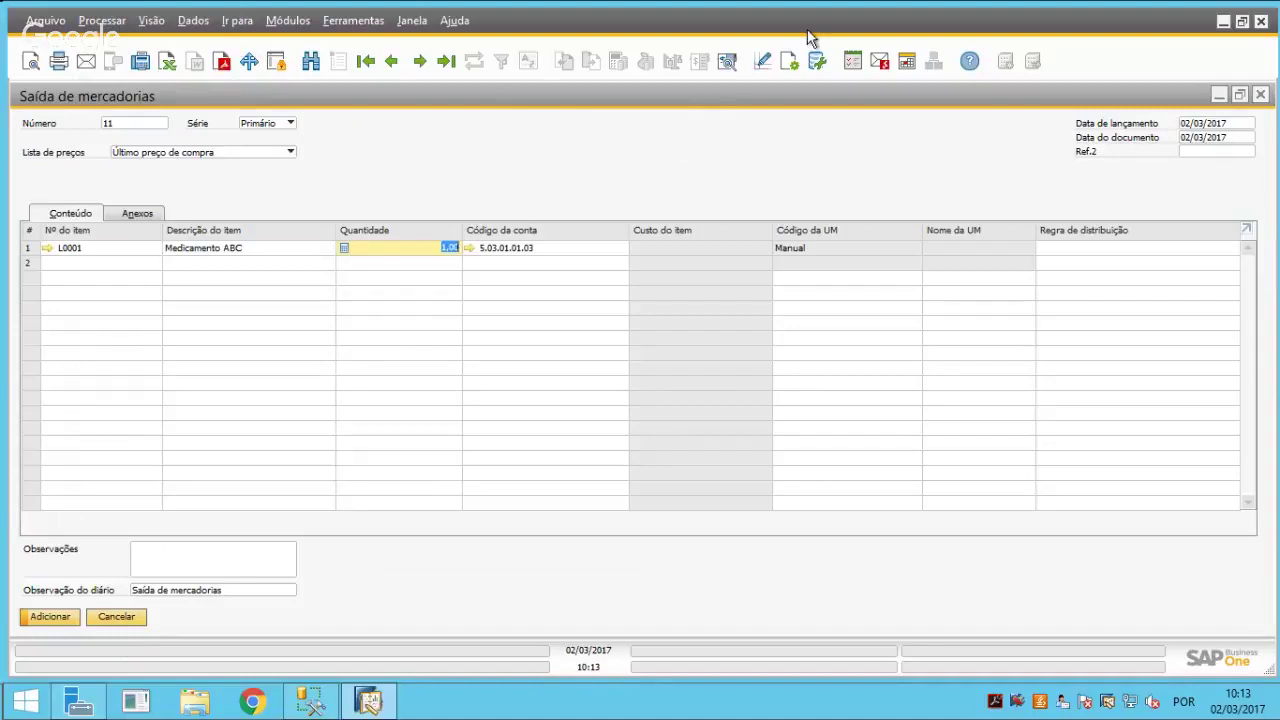
text(30)
key(Tab)
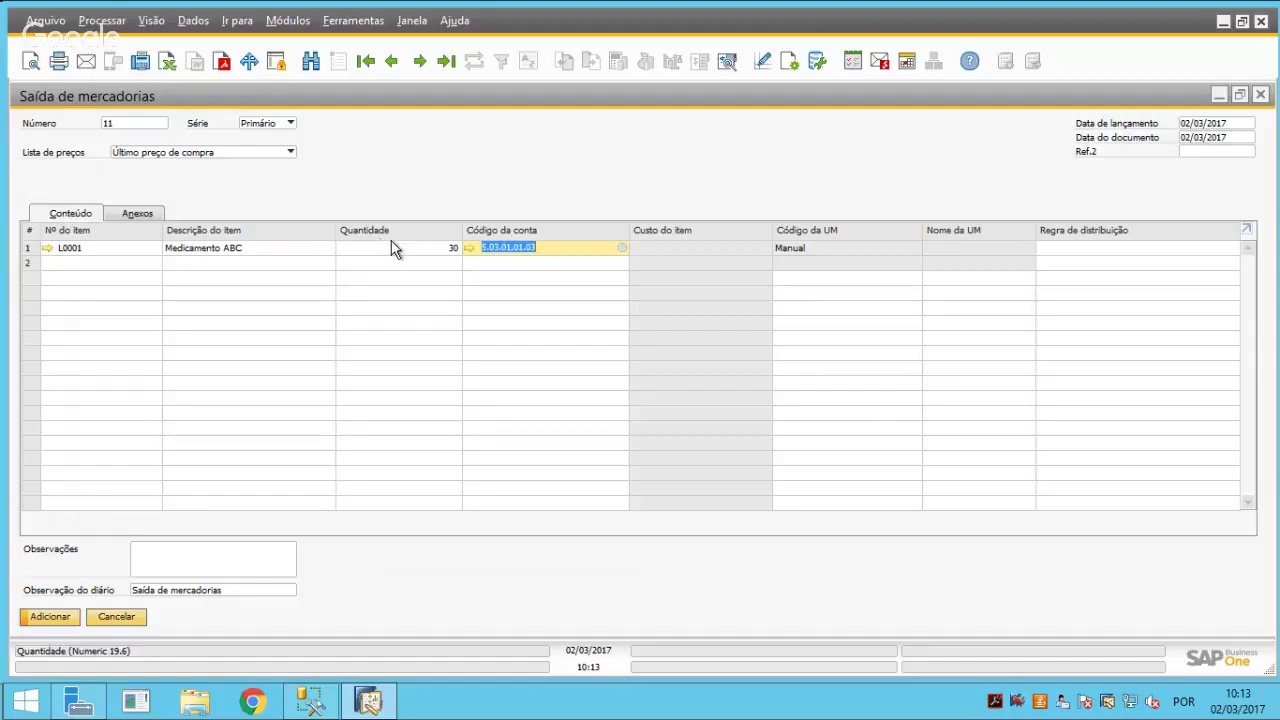
Open the batch selection for the Saída de mercadorias and allocate L0001's 30 units automatically from batch LT001
click(51, 627)
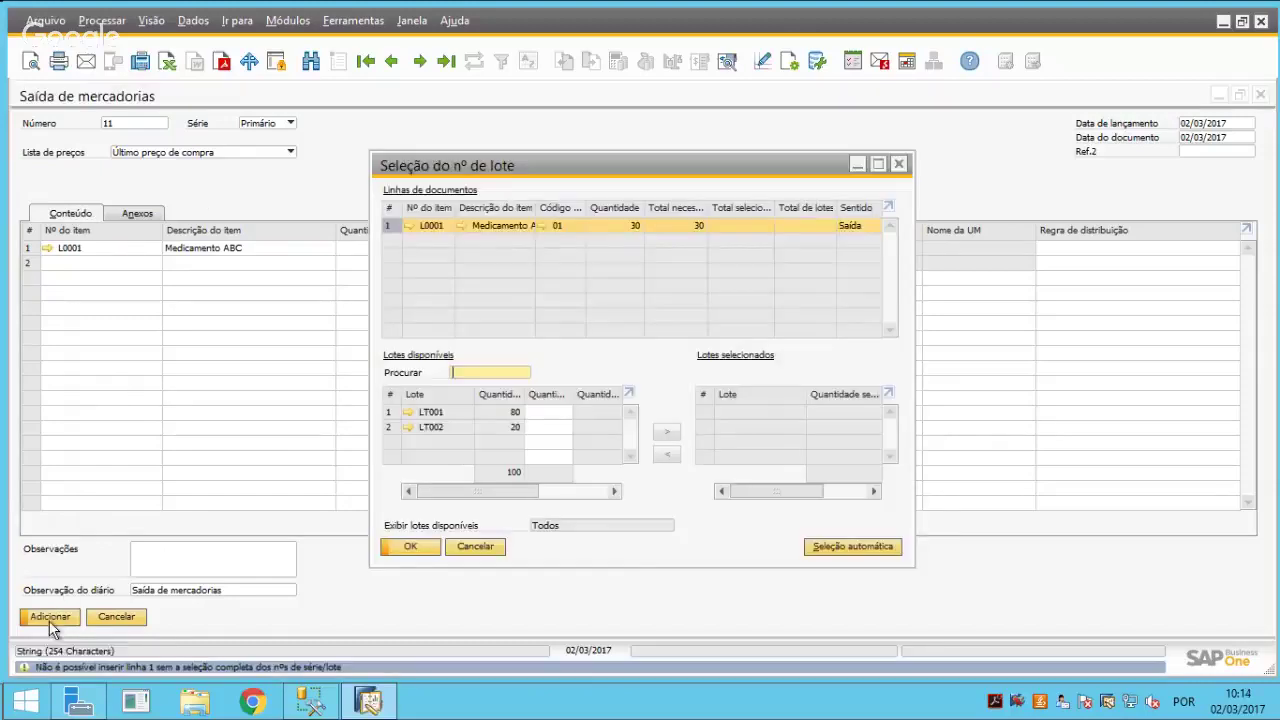
click(645, 185)
click(878, 163)
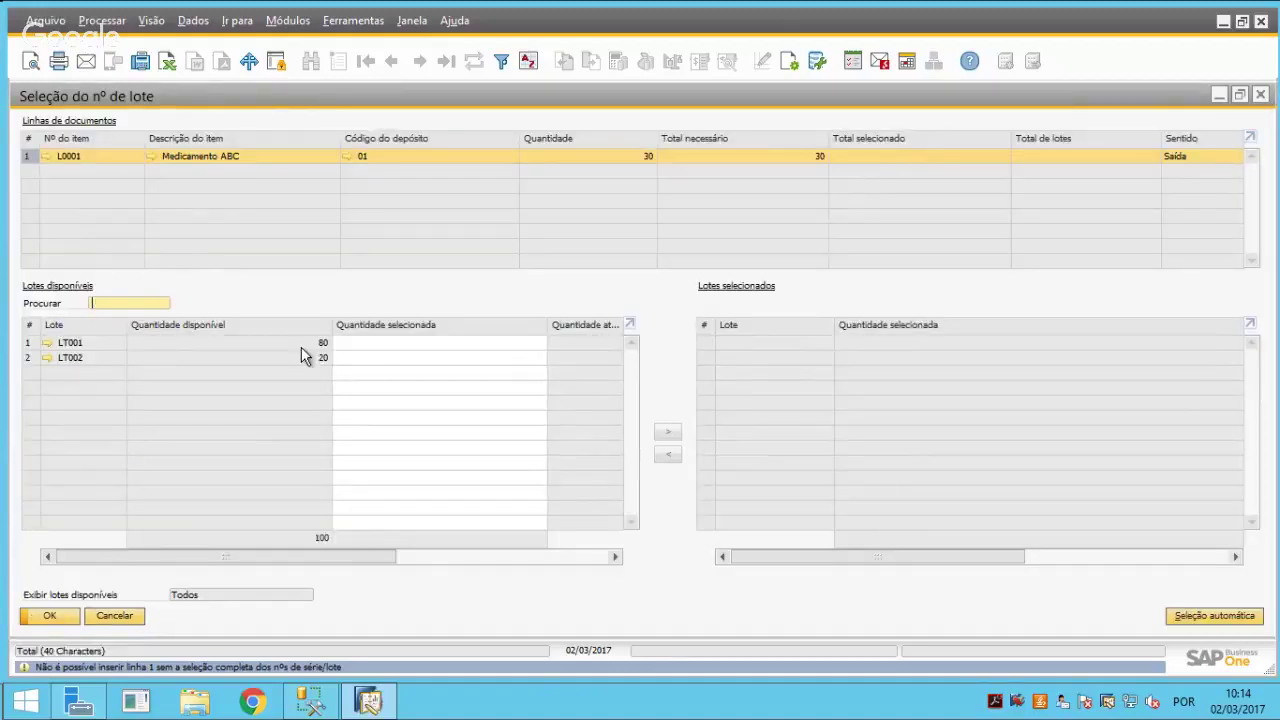
click(385, 339)
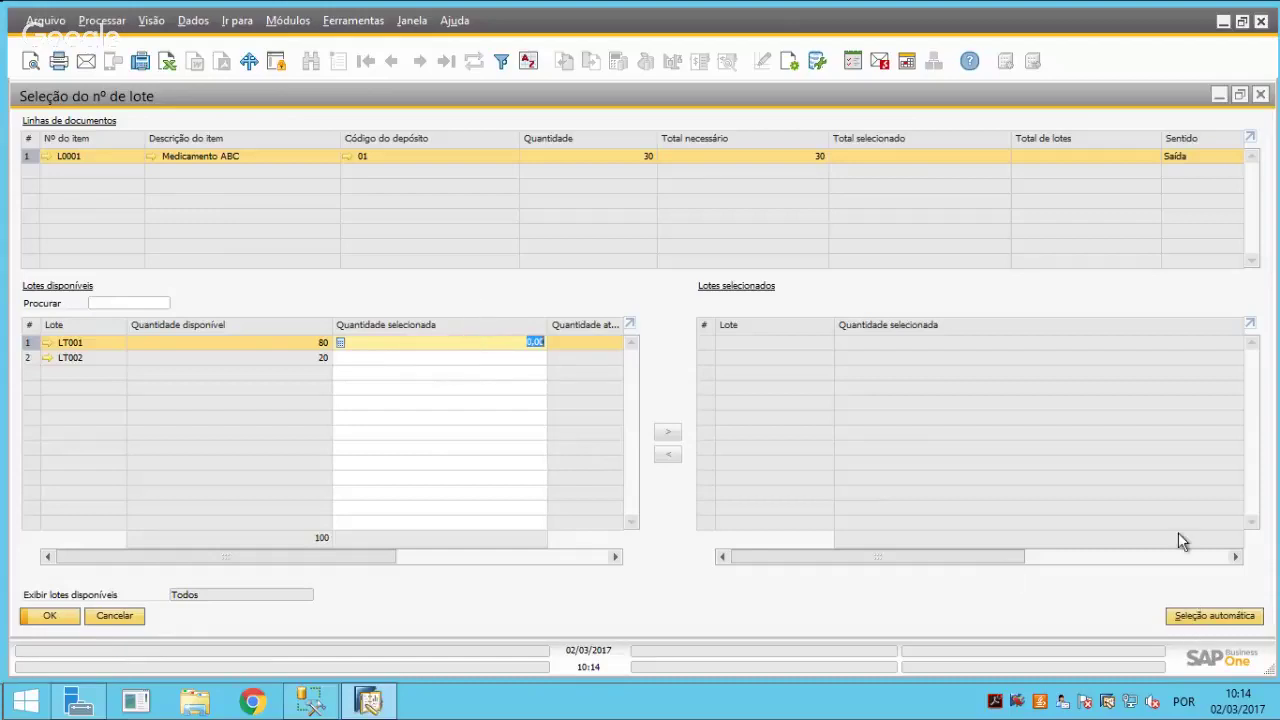
click(1187, 608)
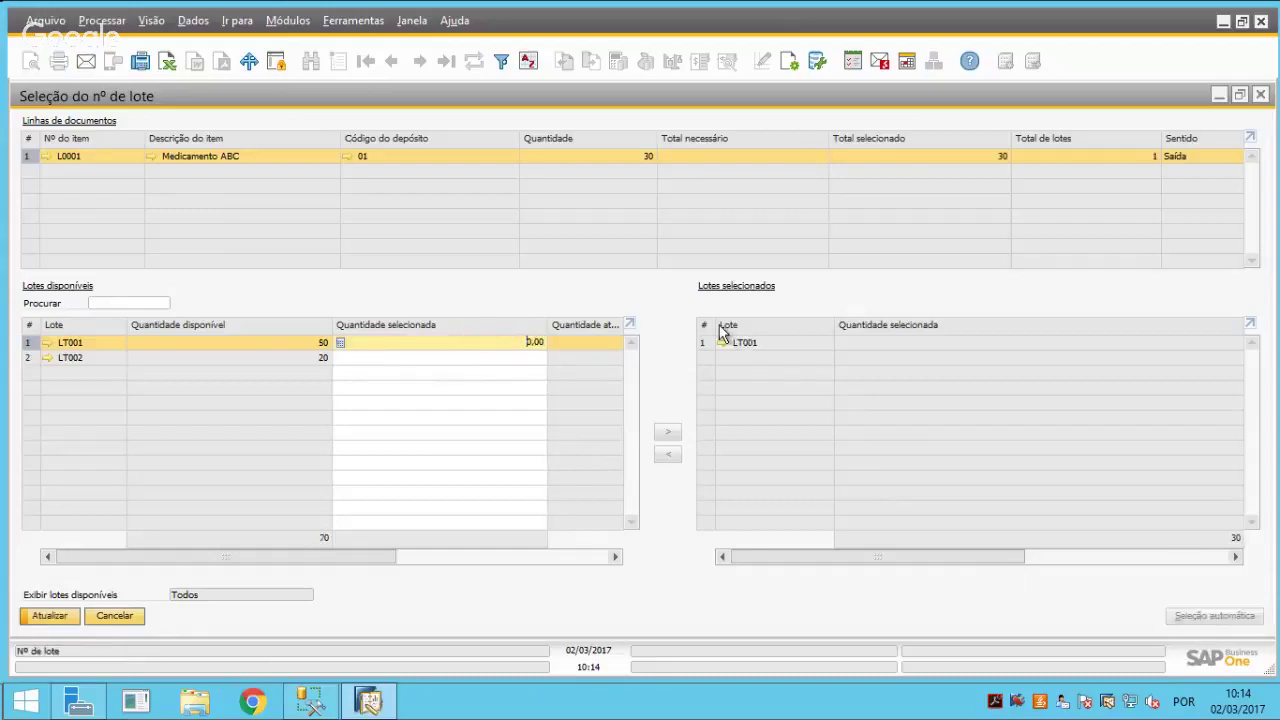
Review the selected batch's details and fit the batch selection columns to the window width
click(1031, 556)
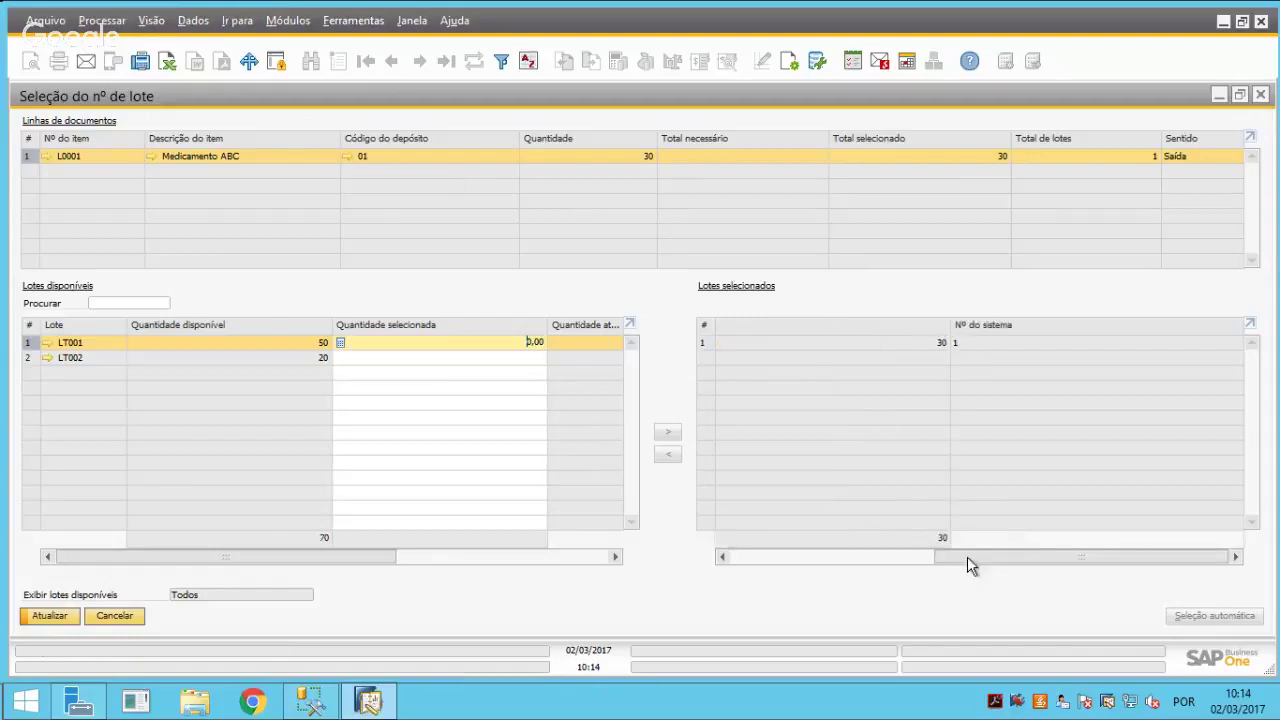
drag(967, 556, 720, 566)
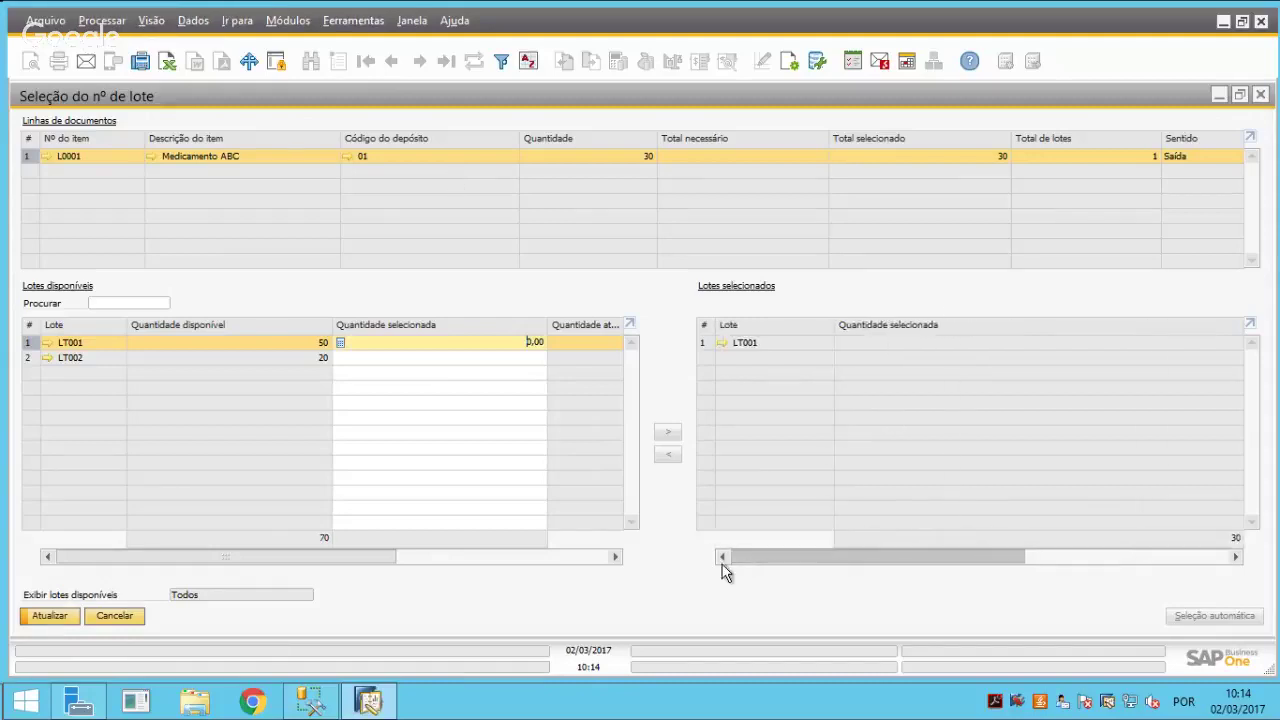
click(151, 20)
click(182, 166)
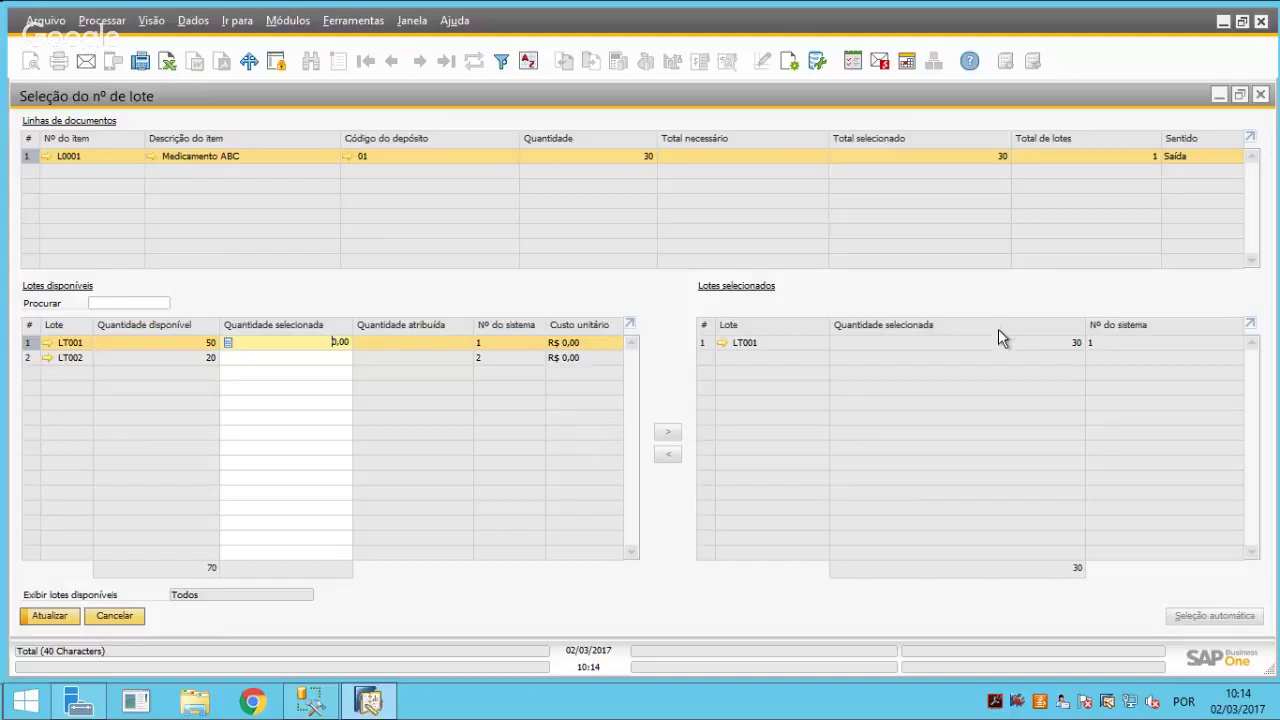
Accept the batch selection and add the Saída de mercadorias for L0001, confirming the posting
click(56, 615)
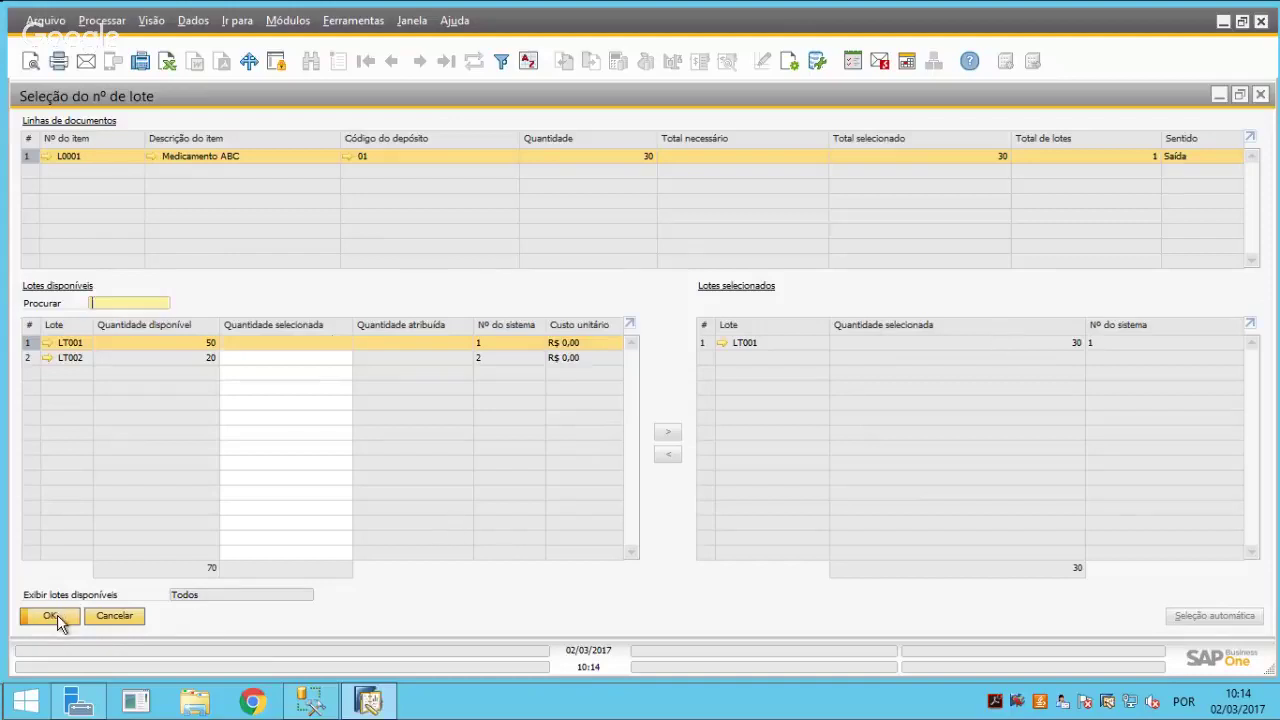
click(57, 615)
click(70, 617)
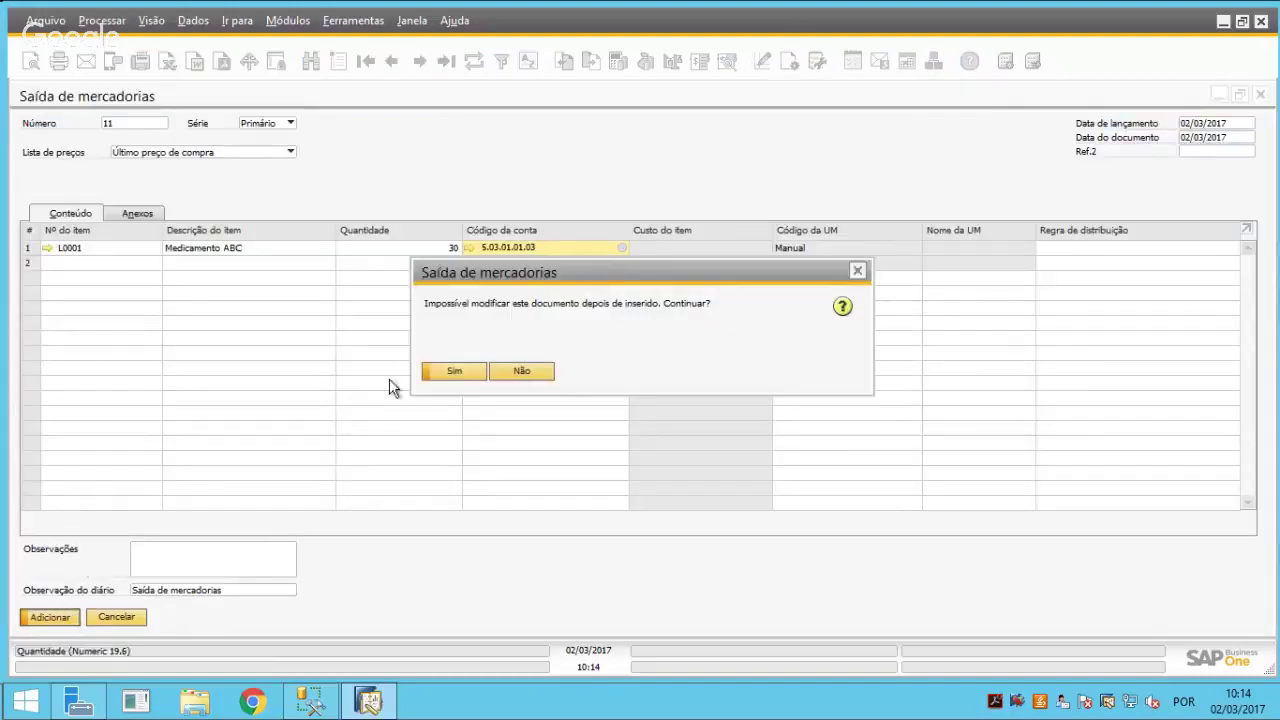
click(432, 374)
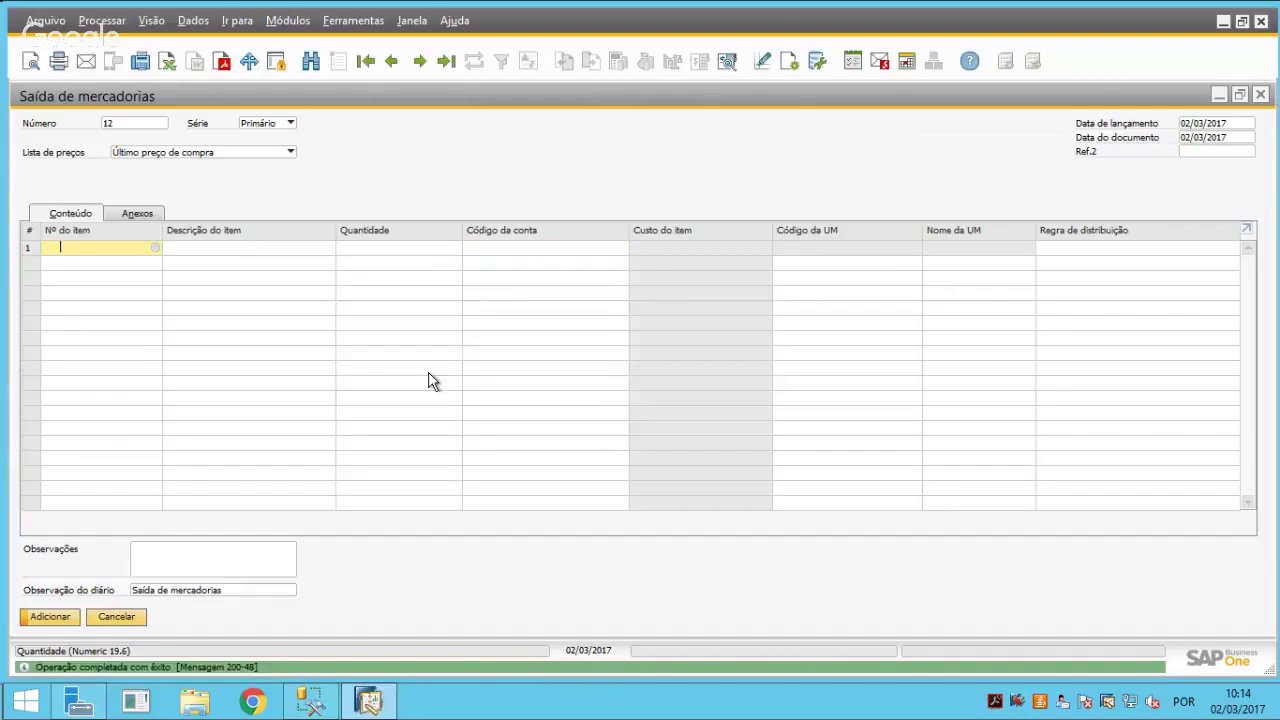
Display the last Saída de mercadorias and check L0001's warehouse stock in its item master record
click(446, 61)
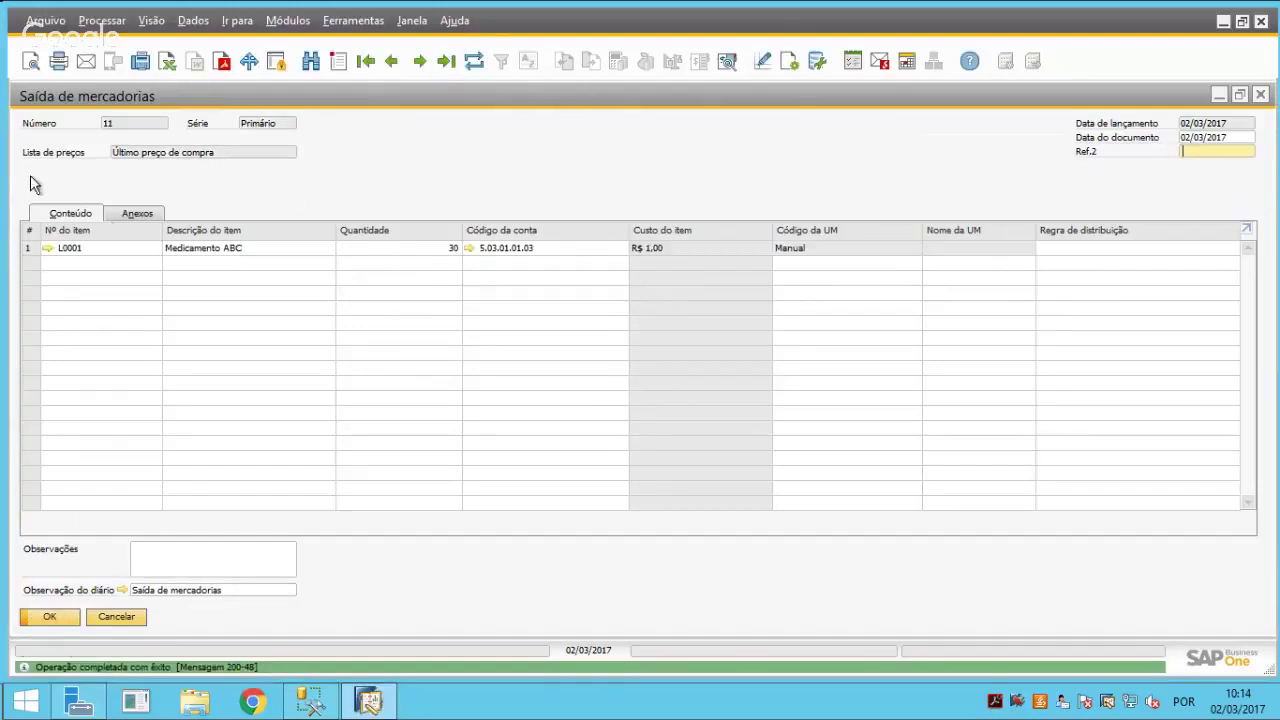
click(45, 249)
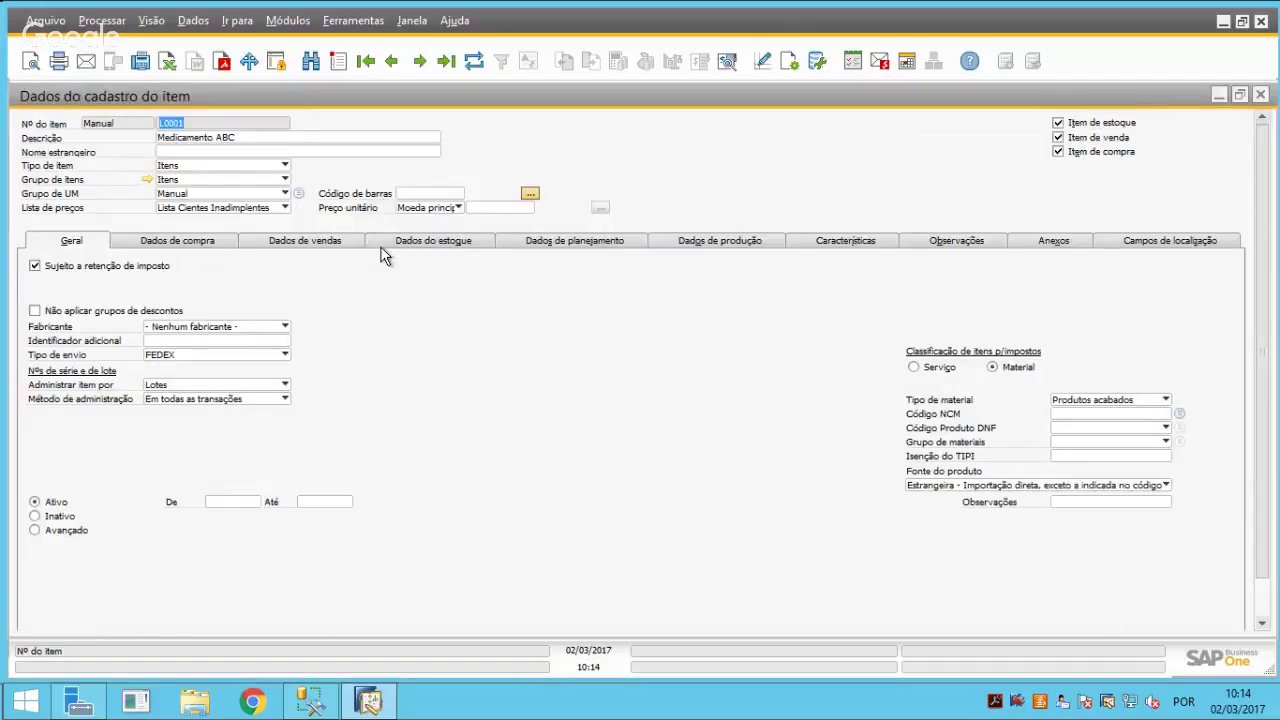
click(452, 247)
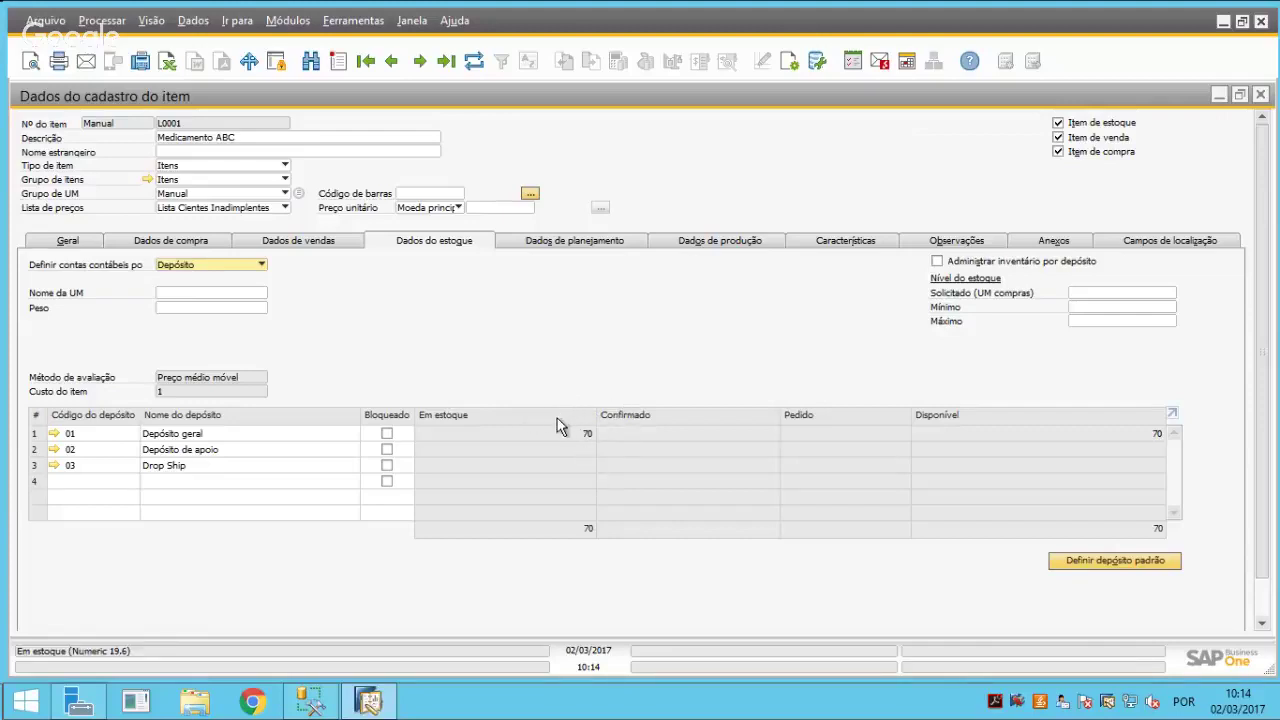
Examine the transactions of batches LT001 and LT002 in L0001's Relatório de transações por nº de lote, including LT001's receipt and issue rows
right_click(541, 330)
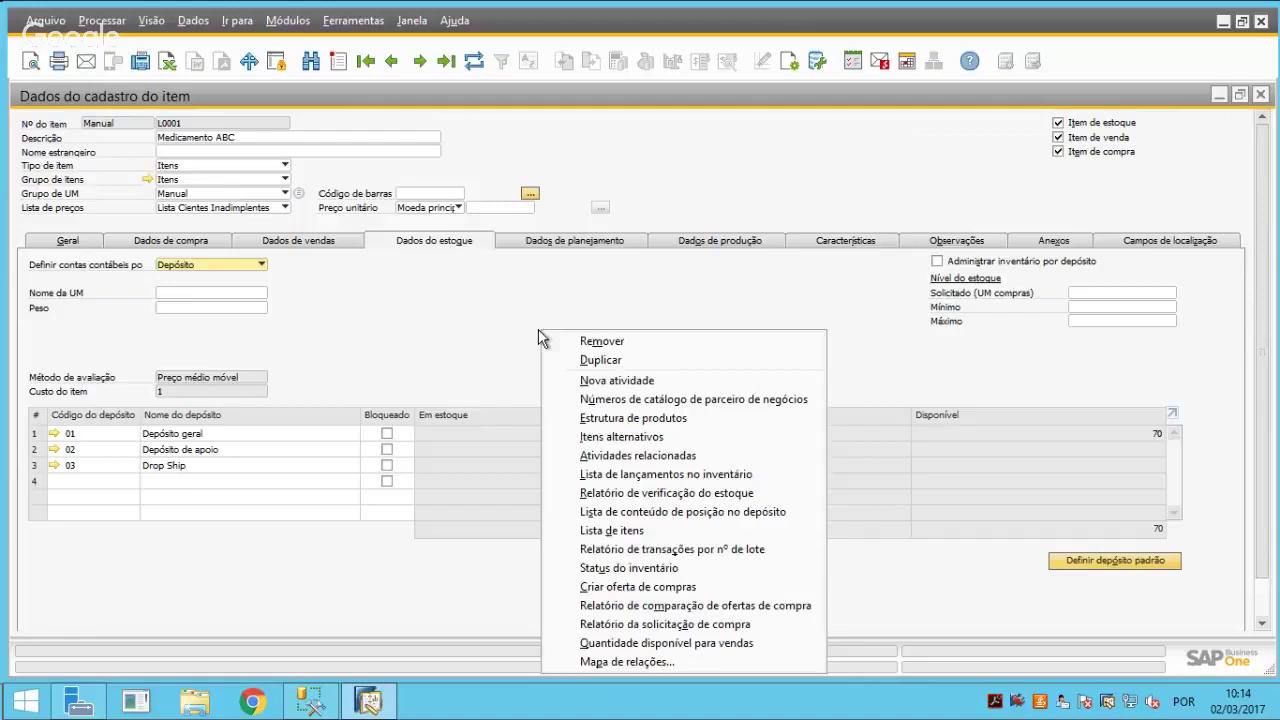
click(652, 551)
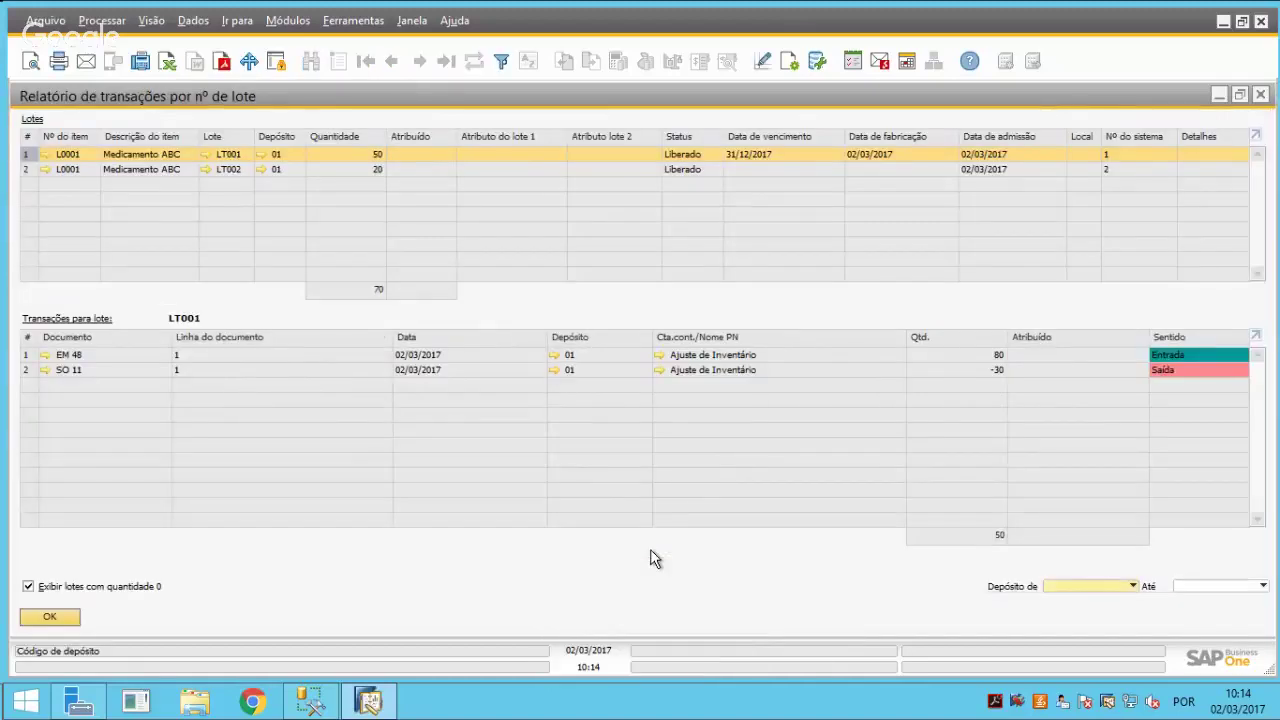
click(353, 168)
click(352, 154)
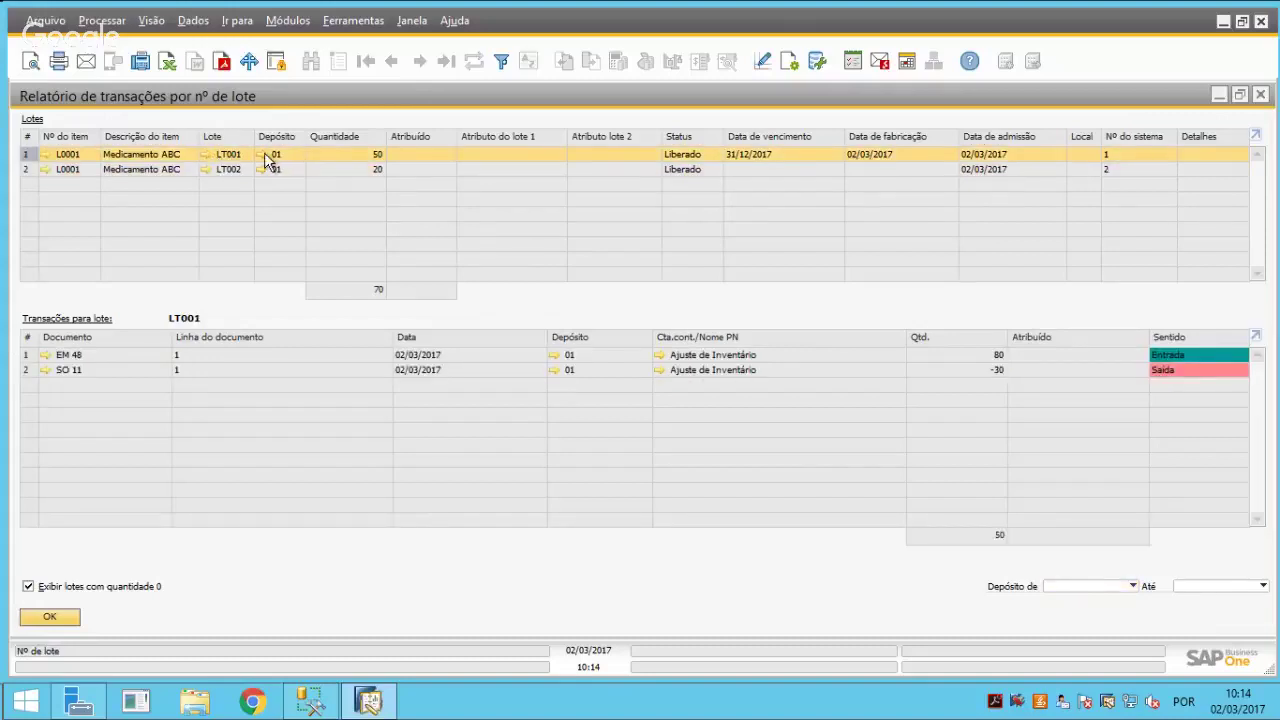
click(375, 170)
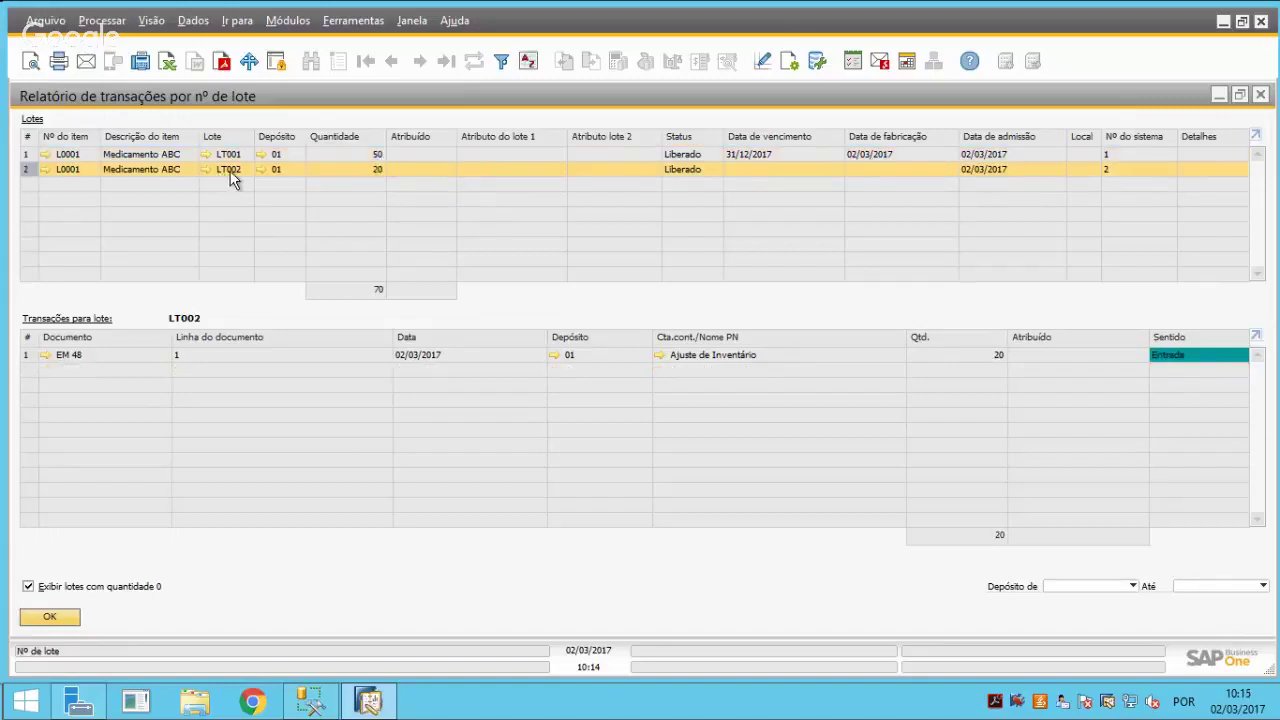
click(328, 155)
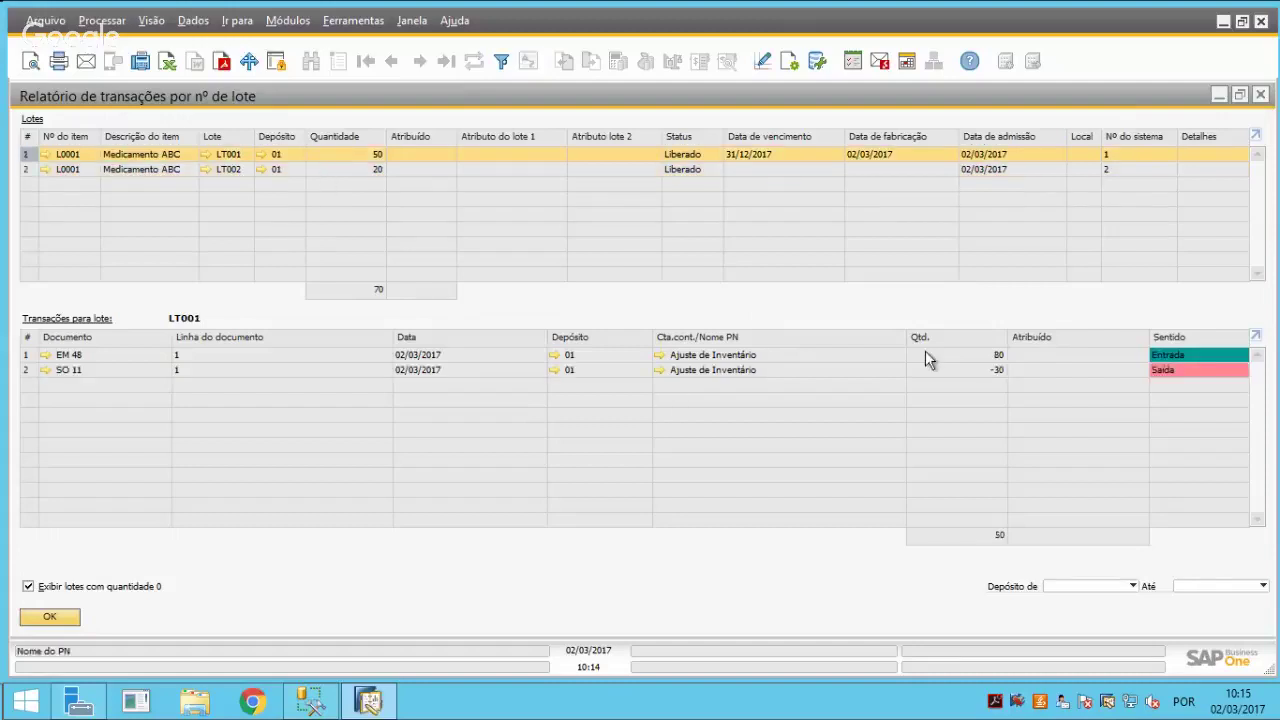
click(1008, 355)
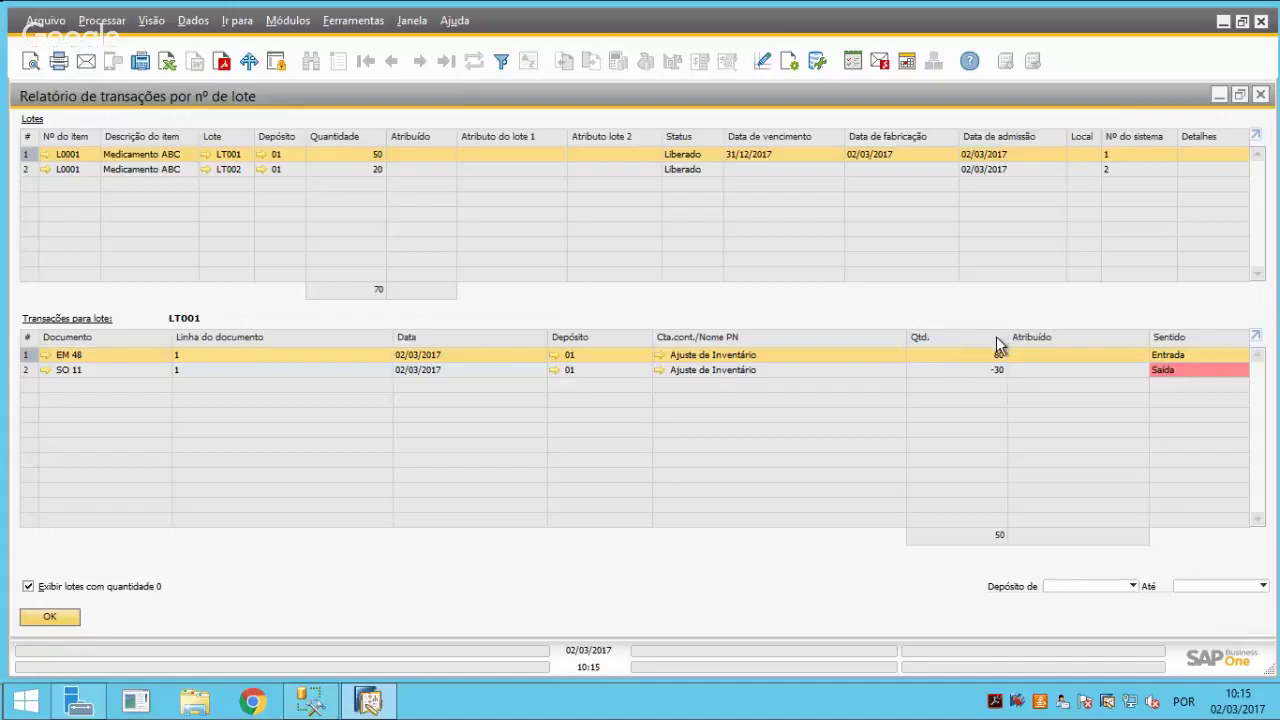
click(950, 369)
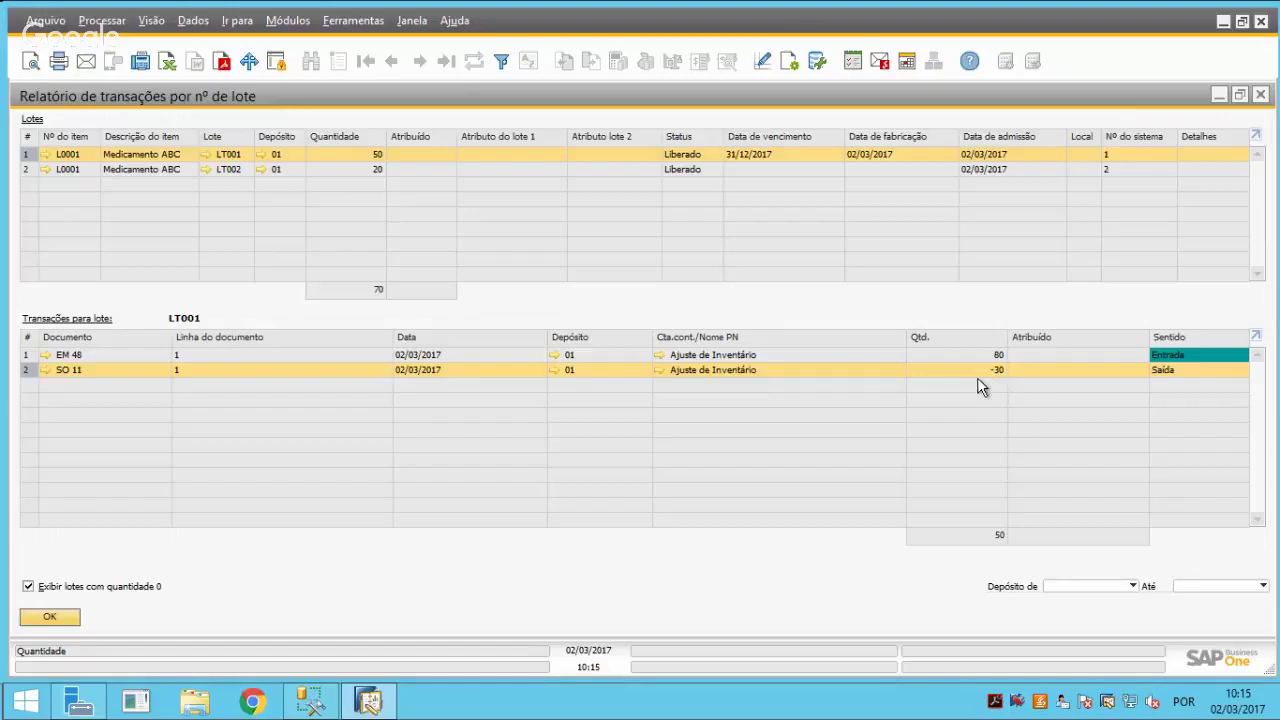
Close the batch report, item record and Saída de mercadorias, and minimize the remote desktop session
click(49, 619)
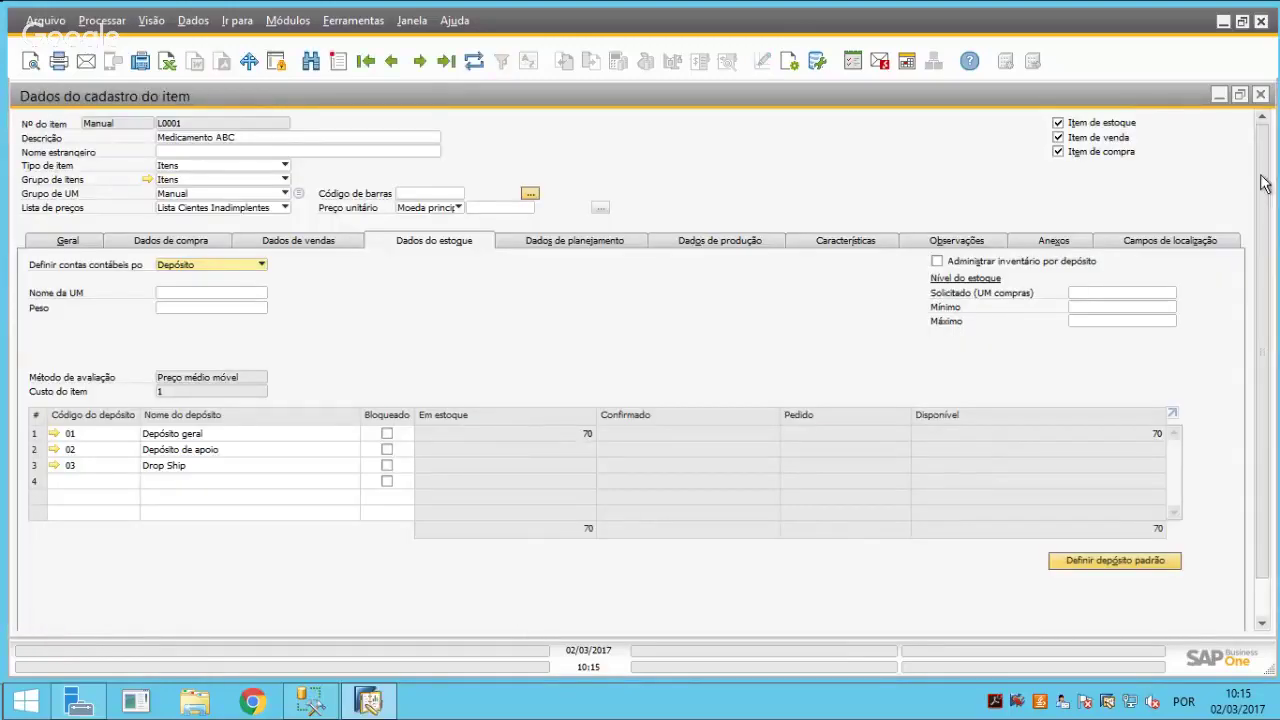
click(1259, 95)
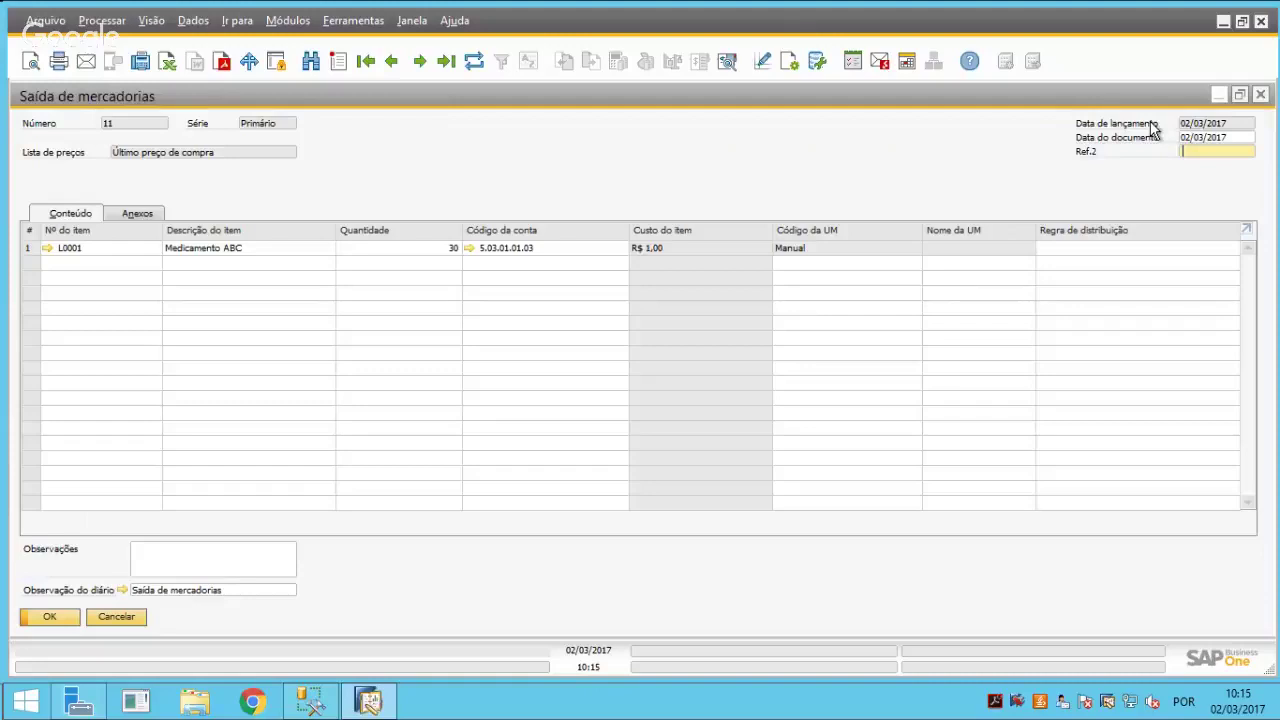
click(1262, 95)
click(227, 206)
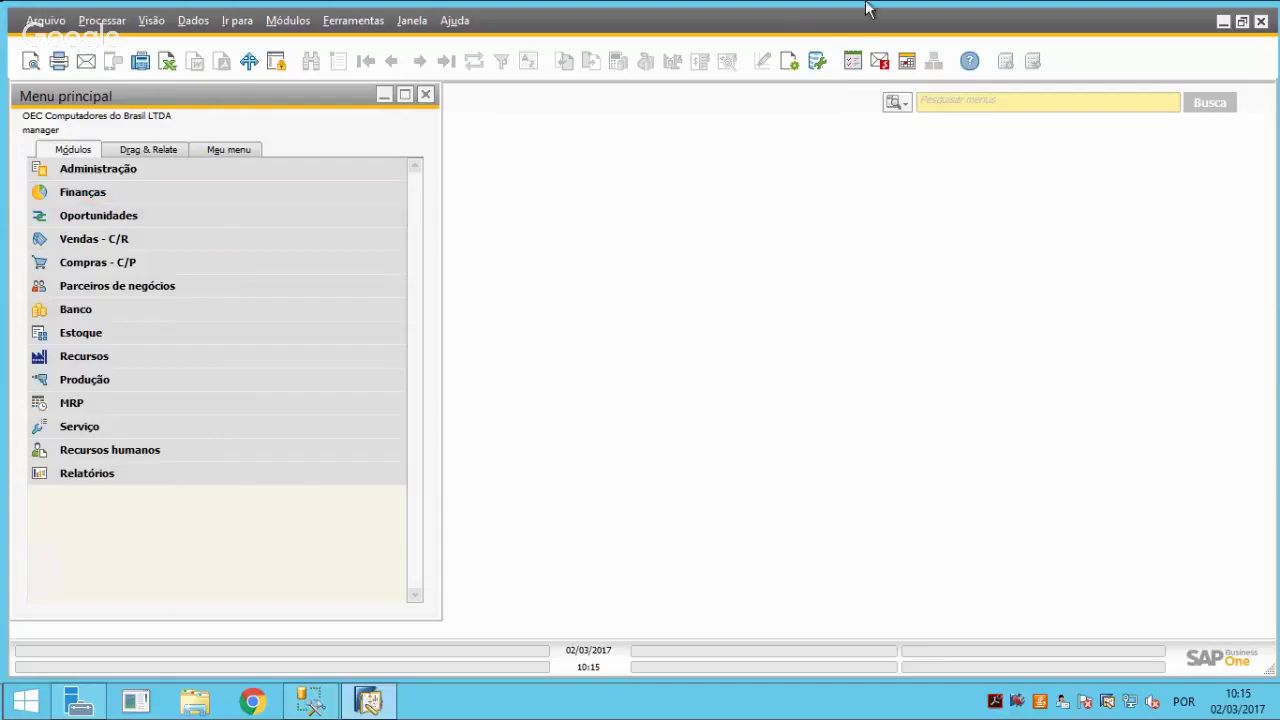
mouse_move(803, 10)
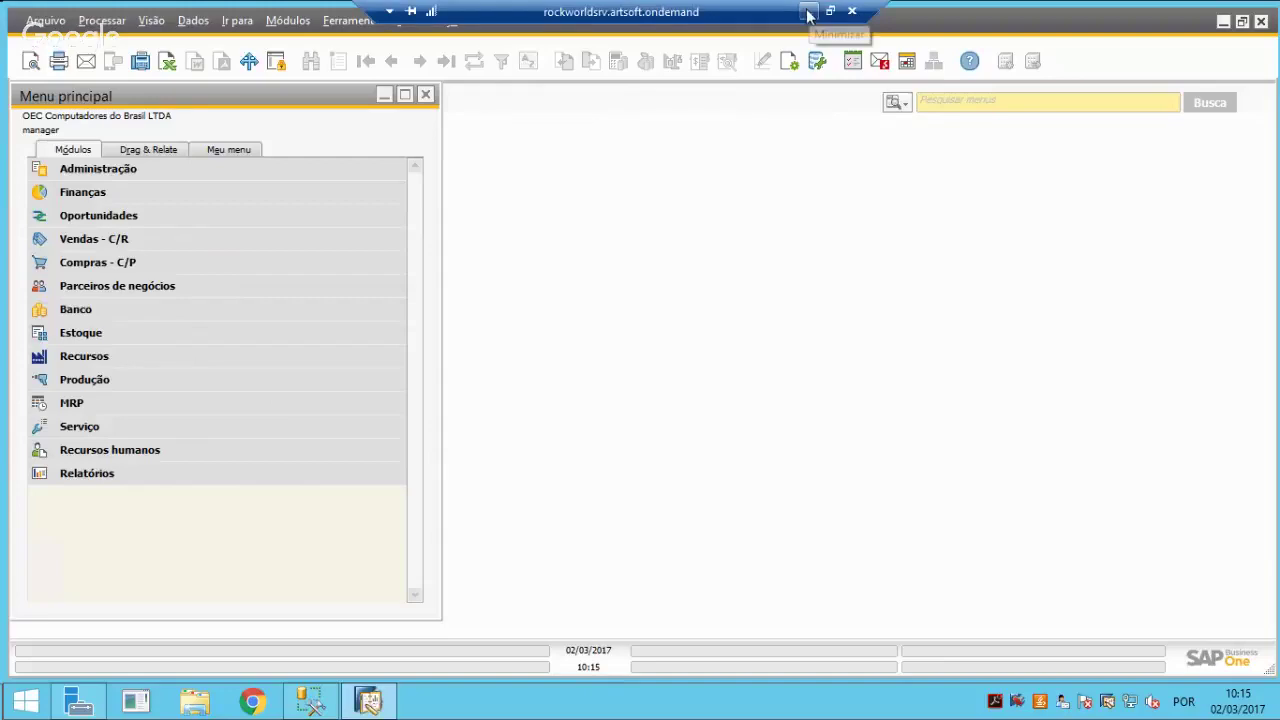
click(810, 12)
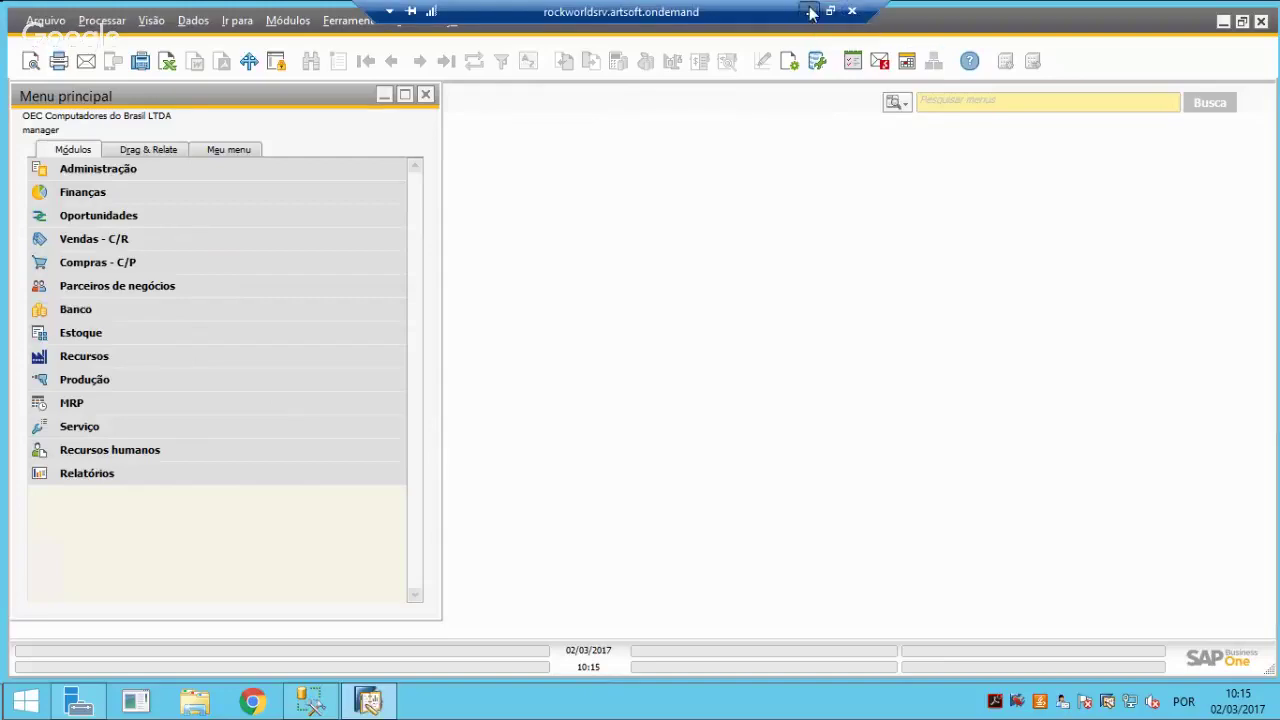